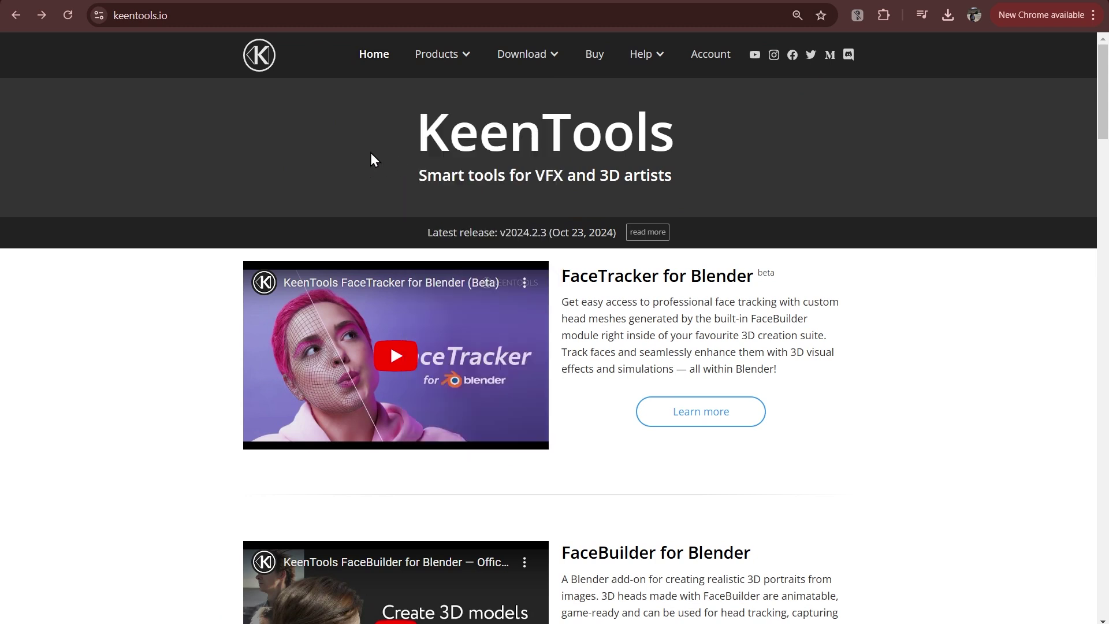
Download the KeenTools Blender Pack version 2024.2.3 from the KeenTools site.
mouse_move(511, 77)
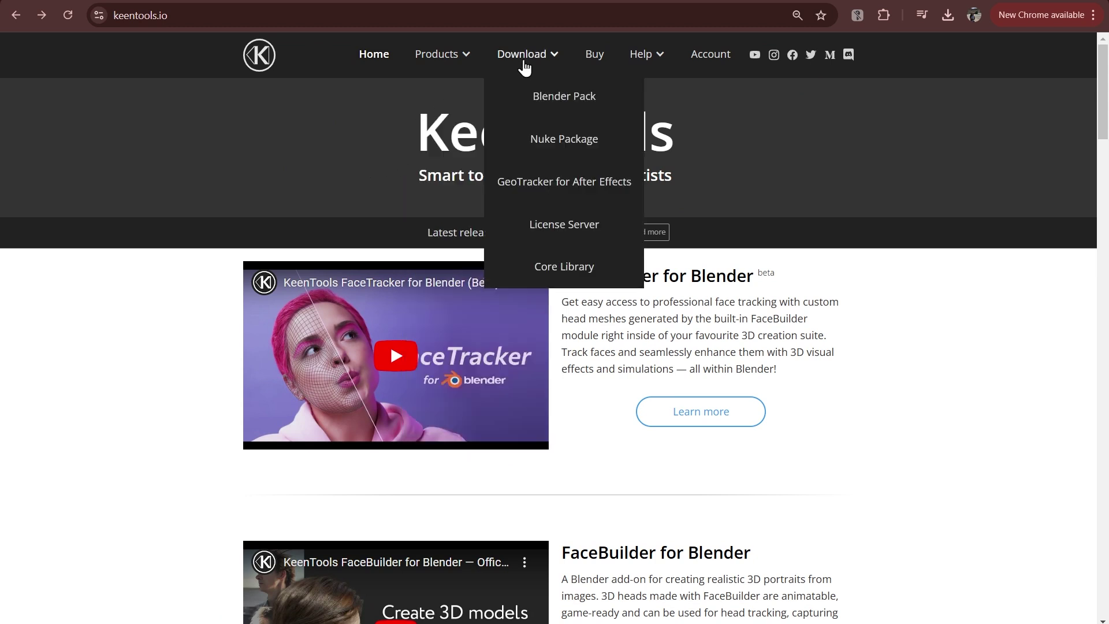
click(545, 96)
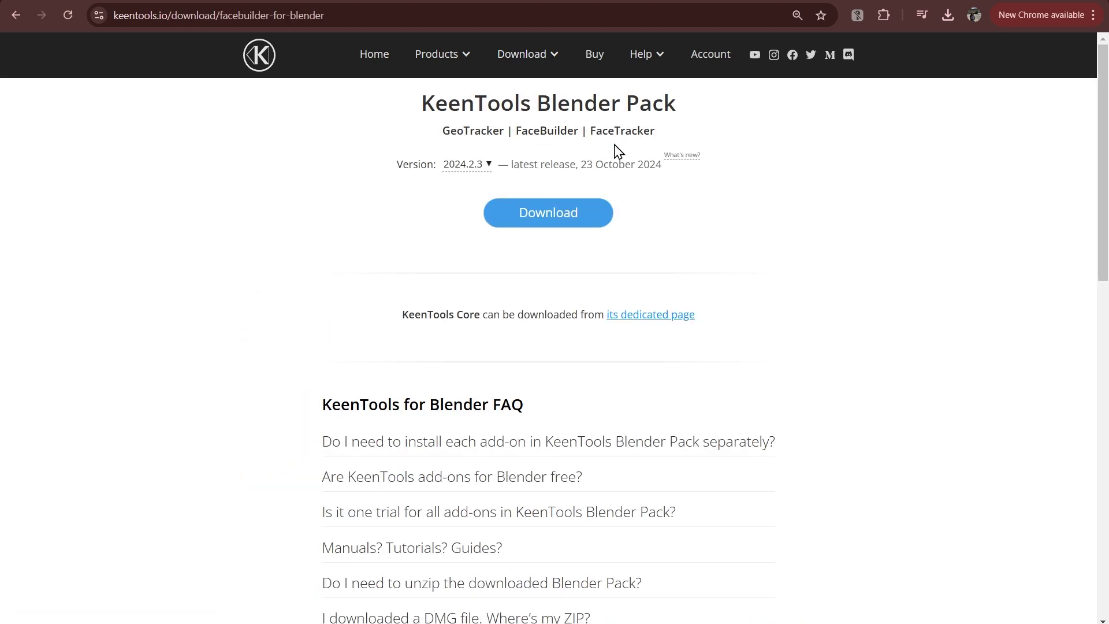
click(532, 213)
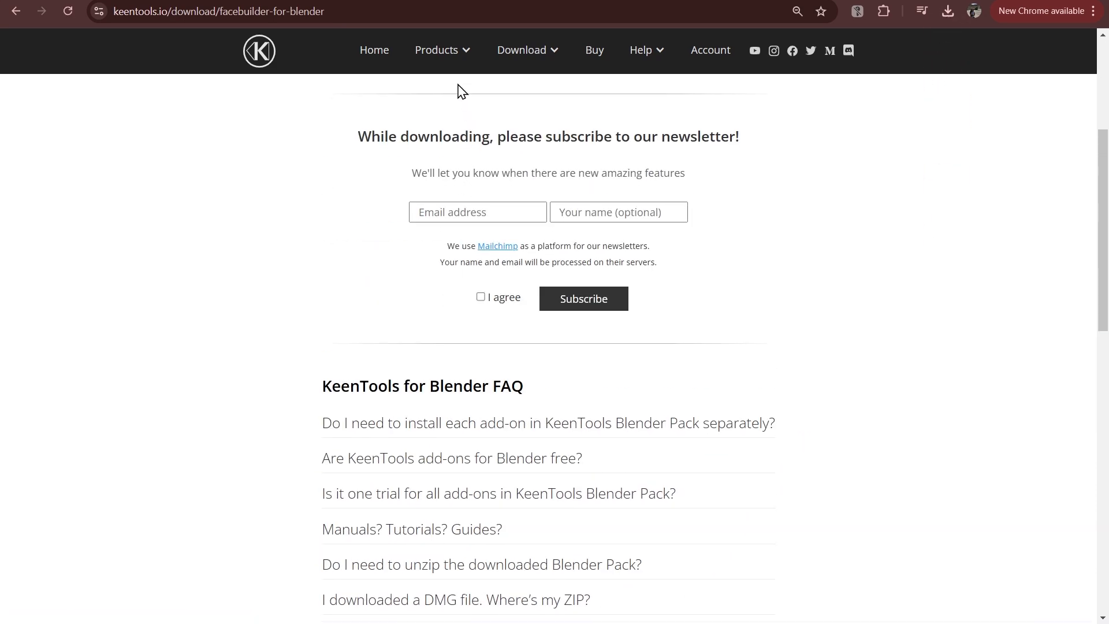
Open the FaceTracker for Blender product page and look through its system requirements, help resources and video tutorials.
mouse_move(445, 53)
click(440, 91)
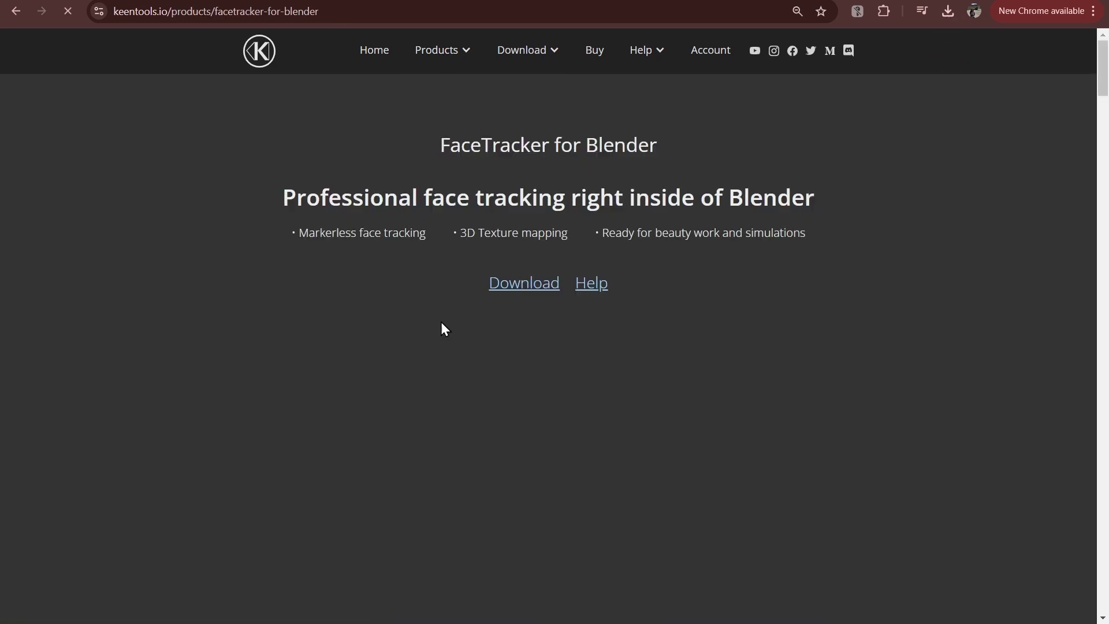
scroll(442, 401, down, 20)
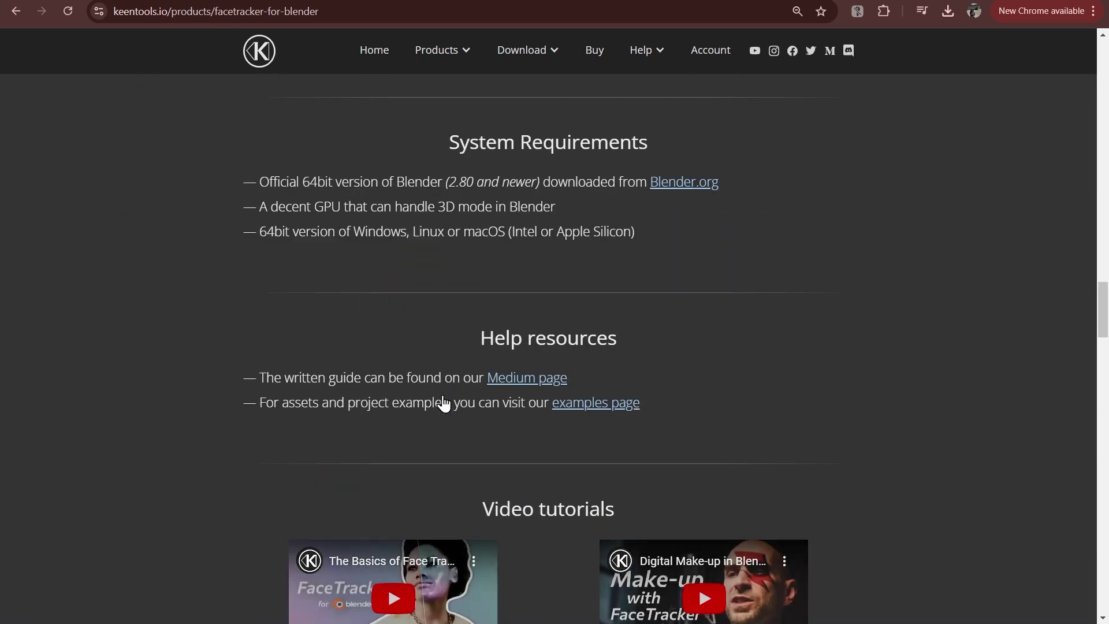
scroll(444, 403, down, 6)
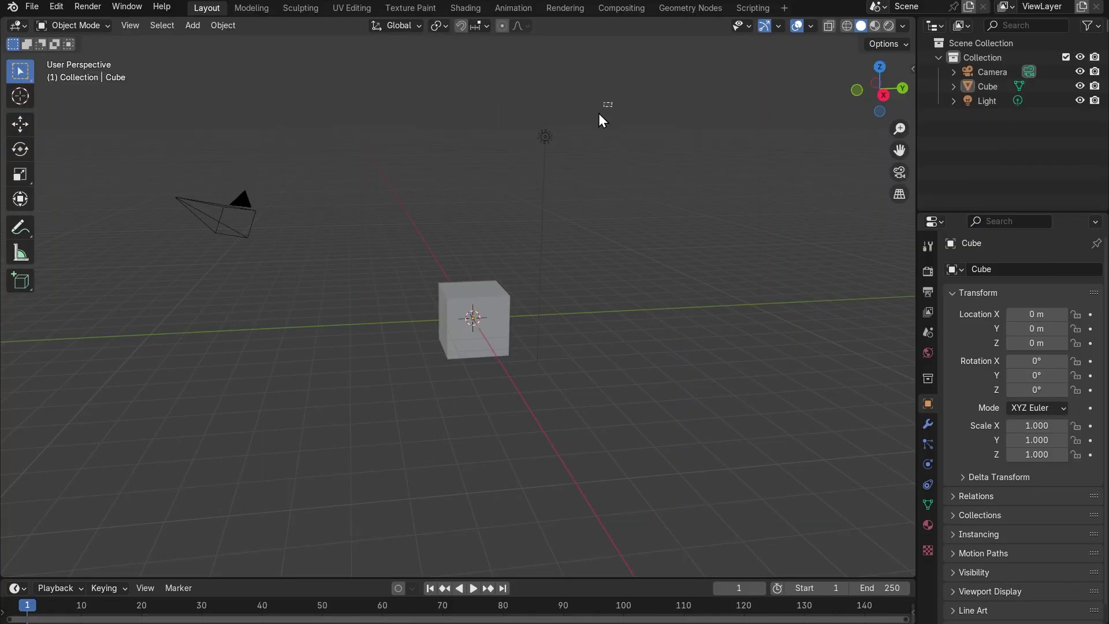
Switch to Blender, delete the default cube and light, and create a new FaceTracker.
drag(598, 114, 404, 403)
key(x)
click(405, 404)
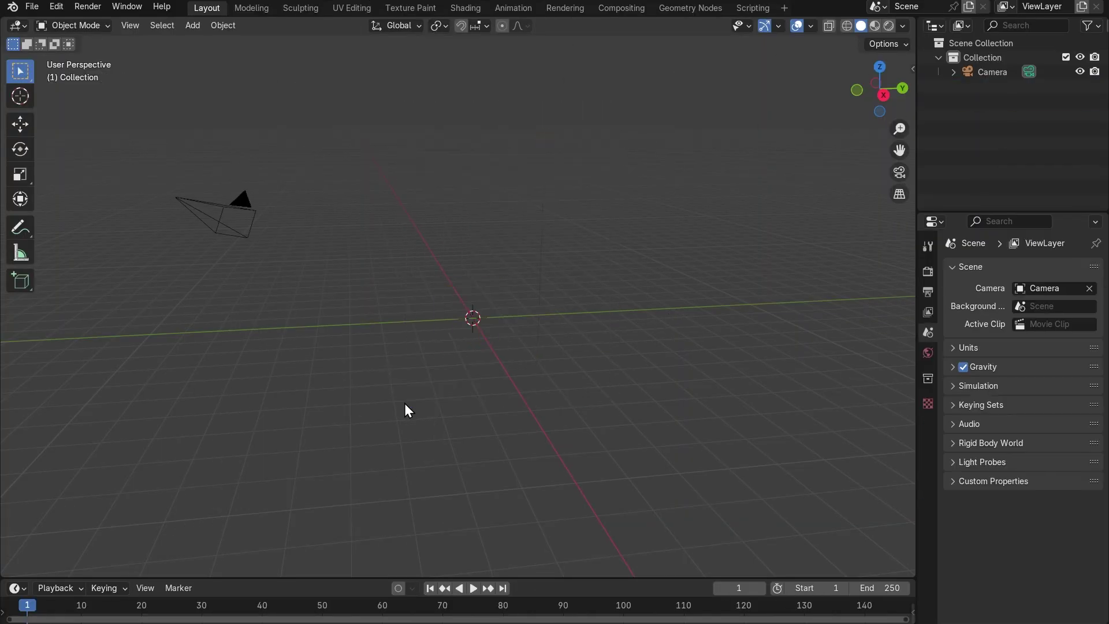
key(n)
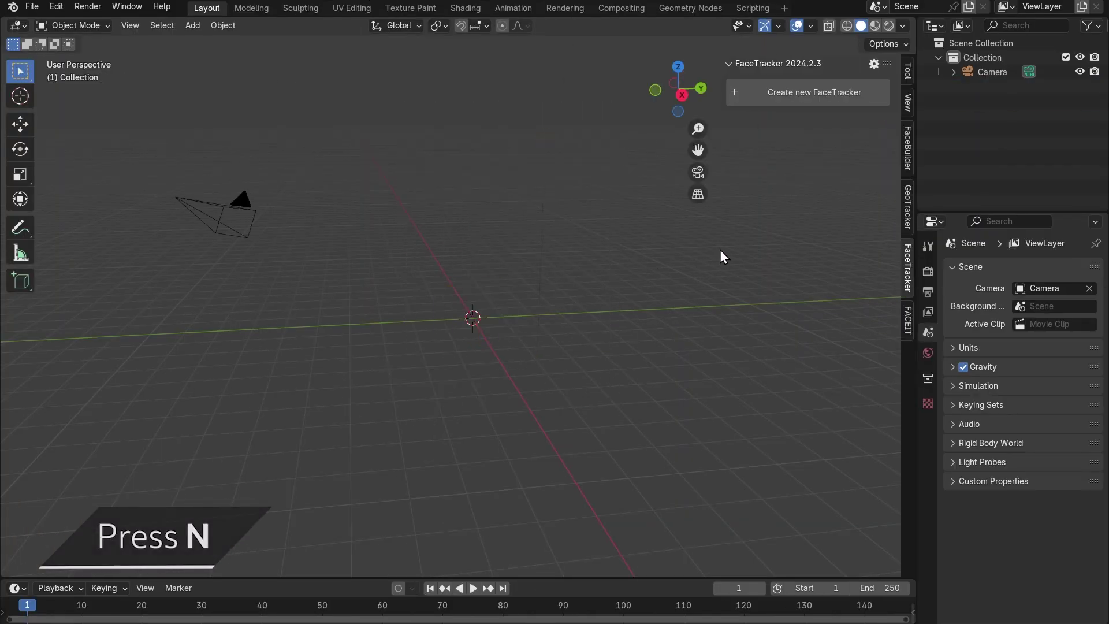
click(840, 93)
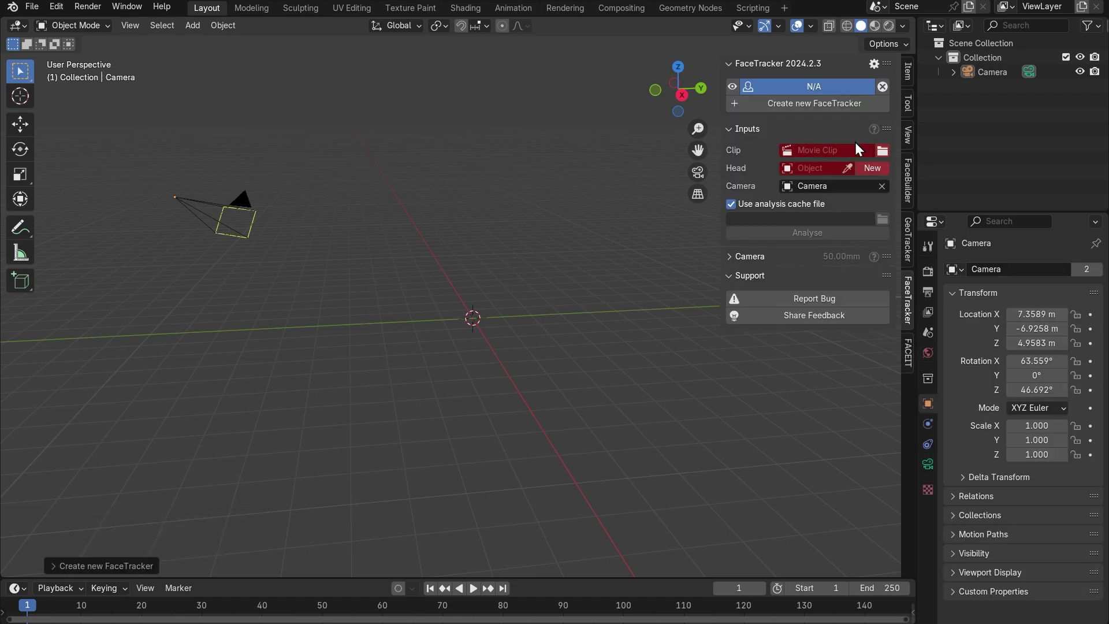
Load Morphing_30fps.mp4 as the tracker's clip and analyse it from frame 1 to 144.
click(881, 151)
click(549, 185)
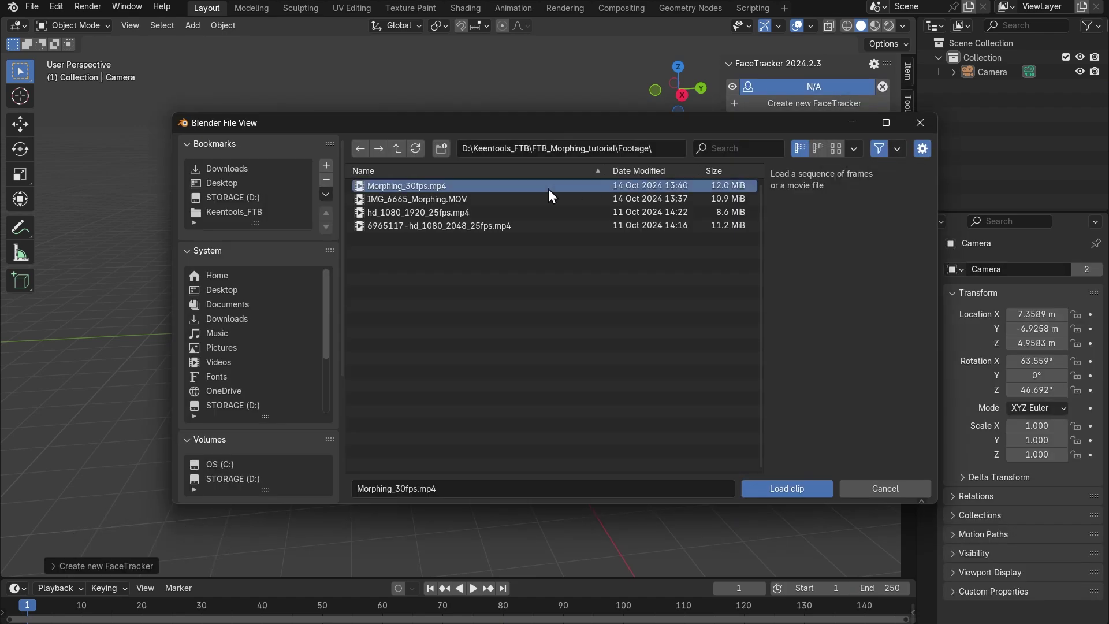
click(768, 496)
click(796, 246)
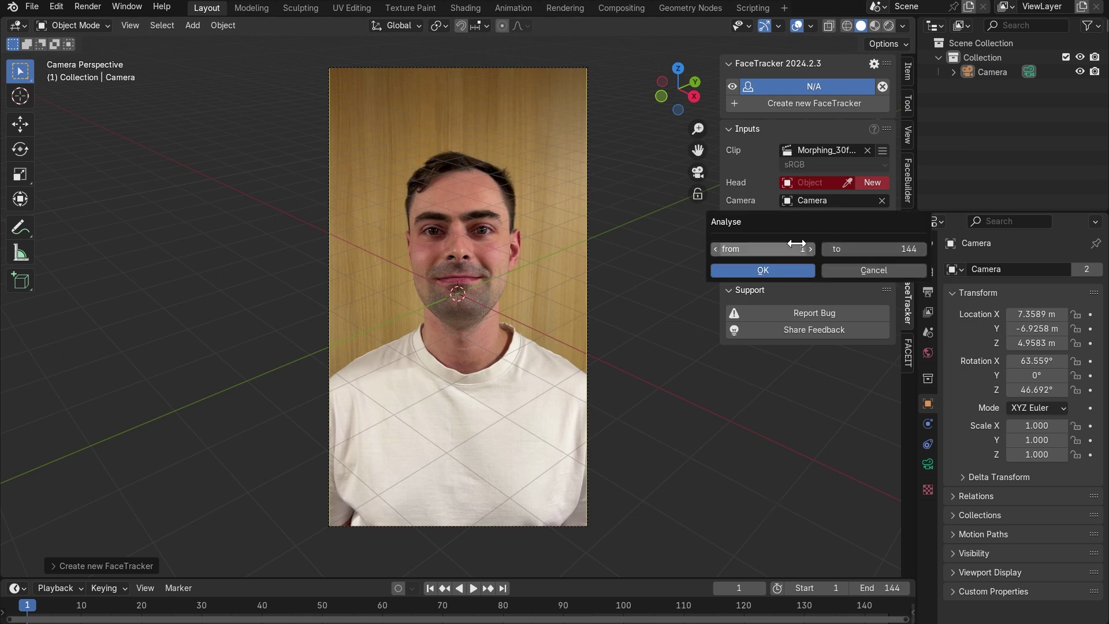
click(773, 275)
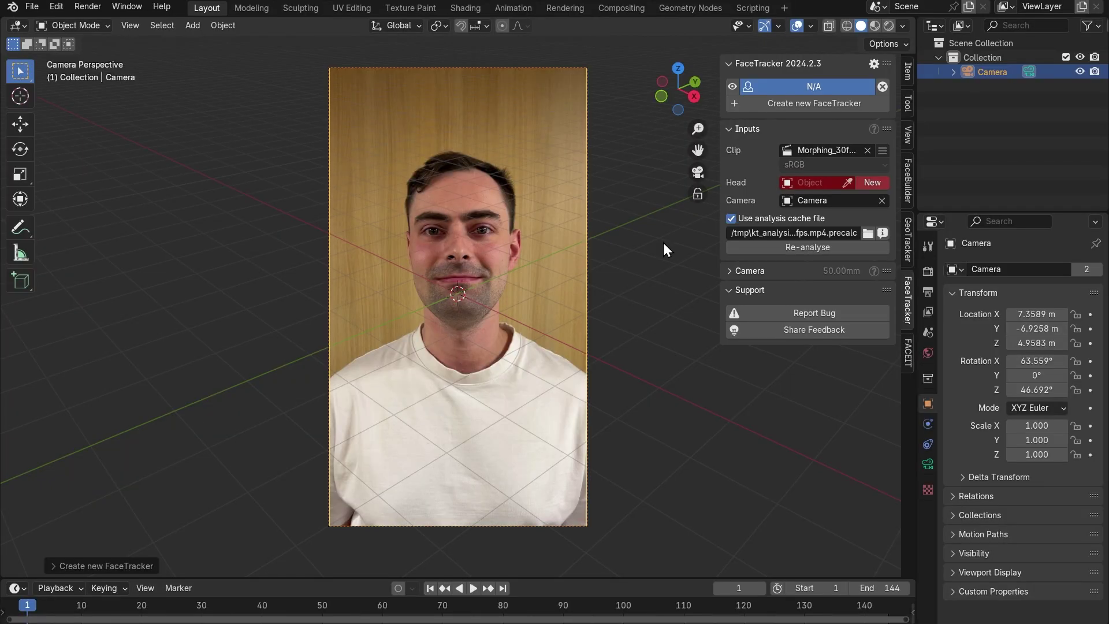
Create a new head from a snapshot of video frame 111 and auto-align its mesh to the face.
click(871, 182)
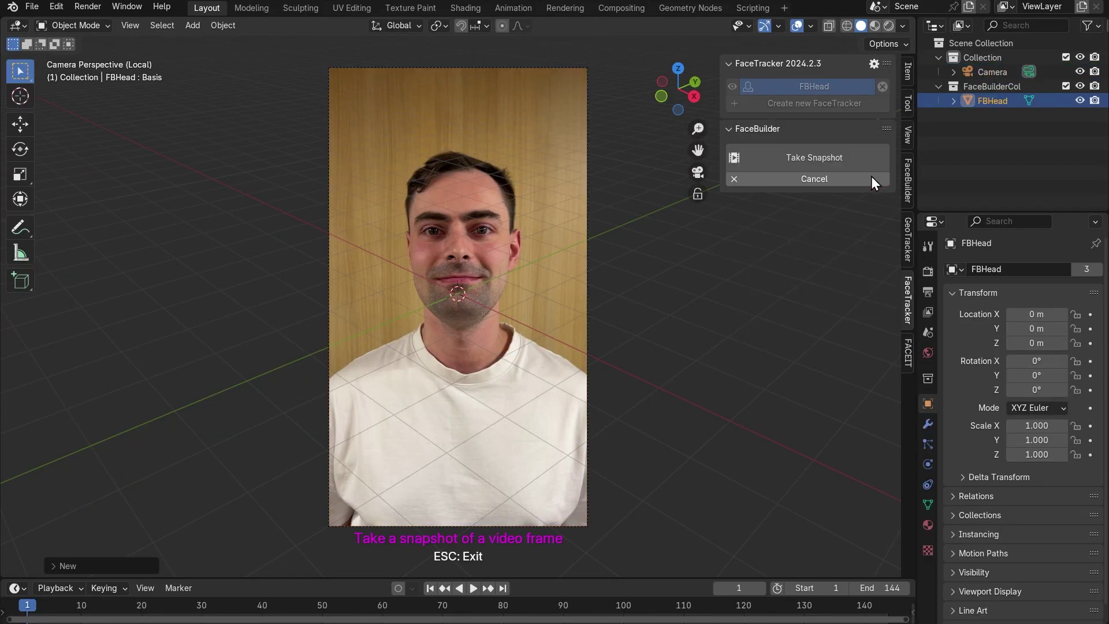
drag(26, 609, 440, 572)
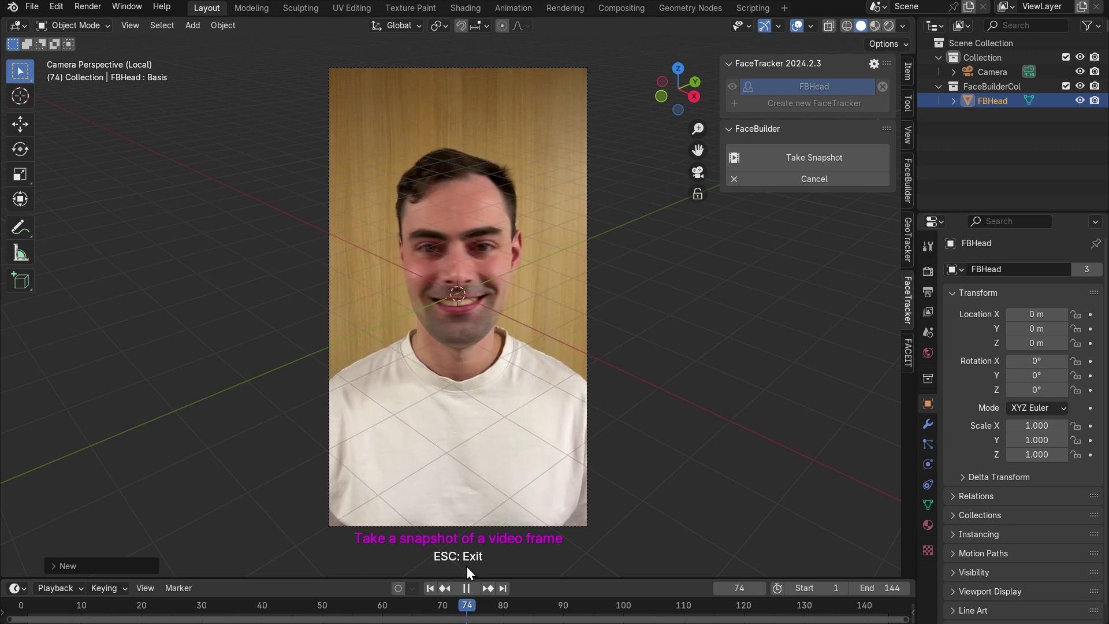
key(space)
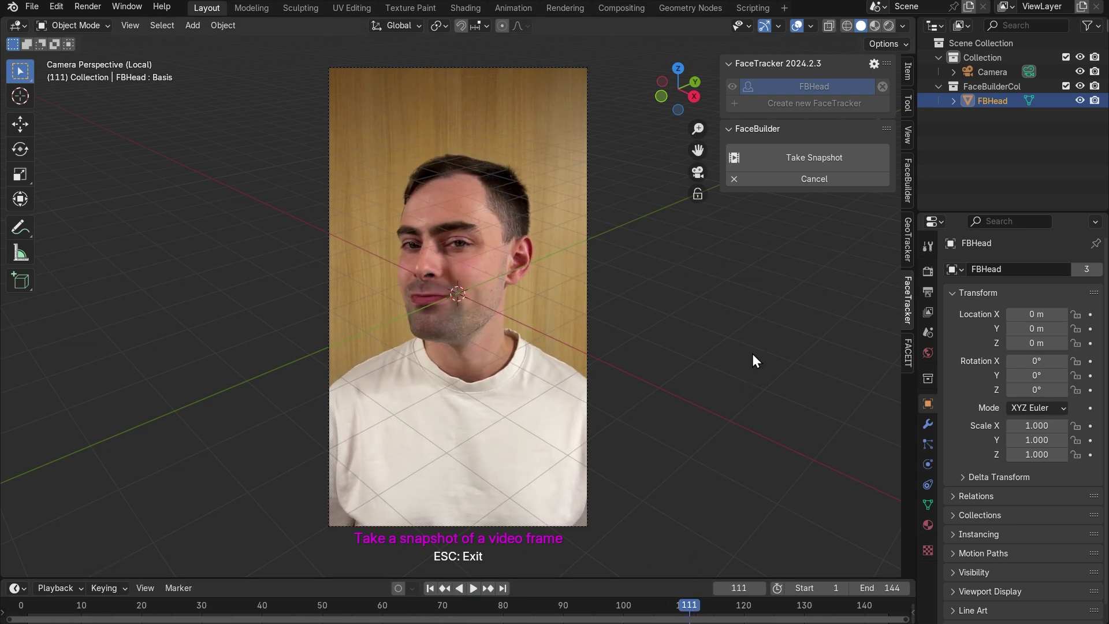
click(812, 157)
click(734, 426)
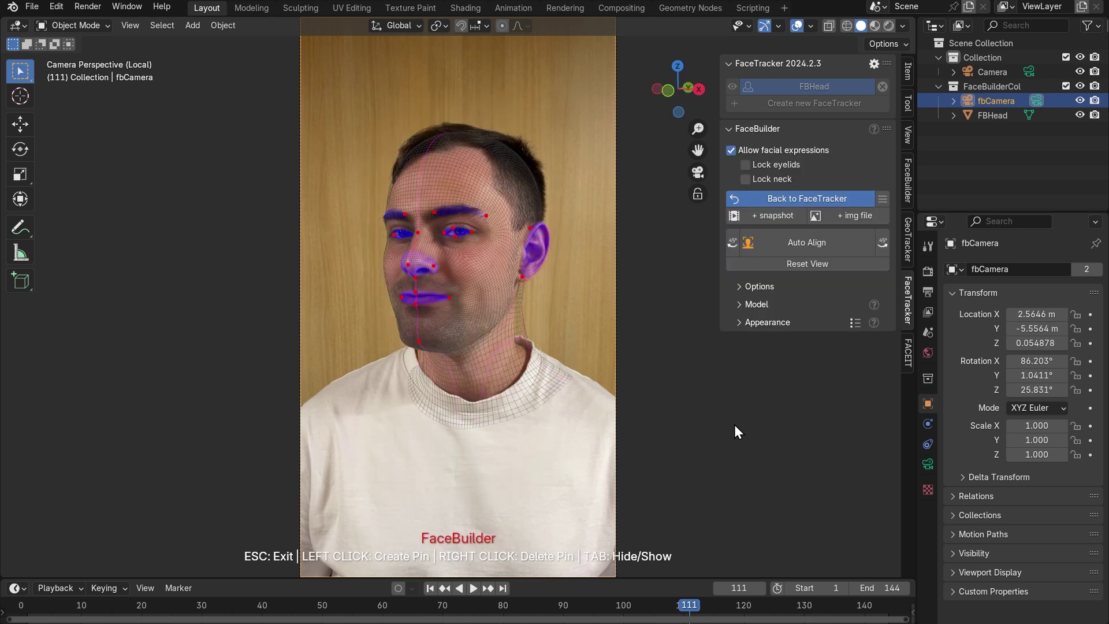
Add three more video snapshots for the head: the profile at frame 56, the opposite profile, and the frontal pose at frame 1.
click(761, 217)
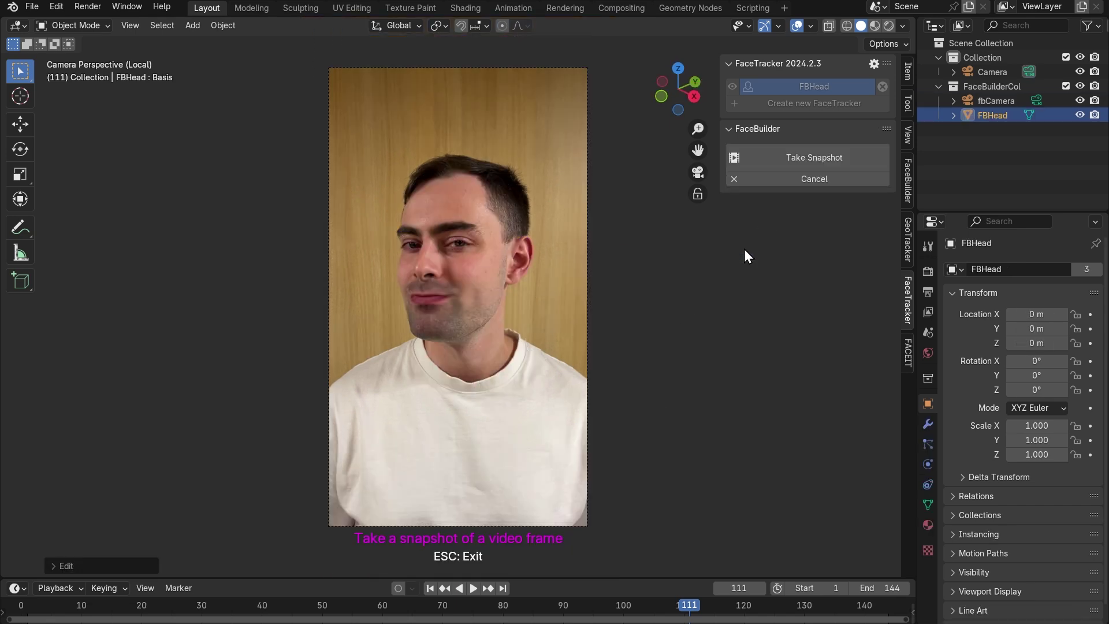
drag(691, 603, 359, 604)
click(773, 166)
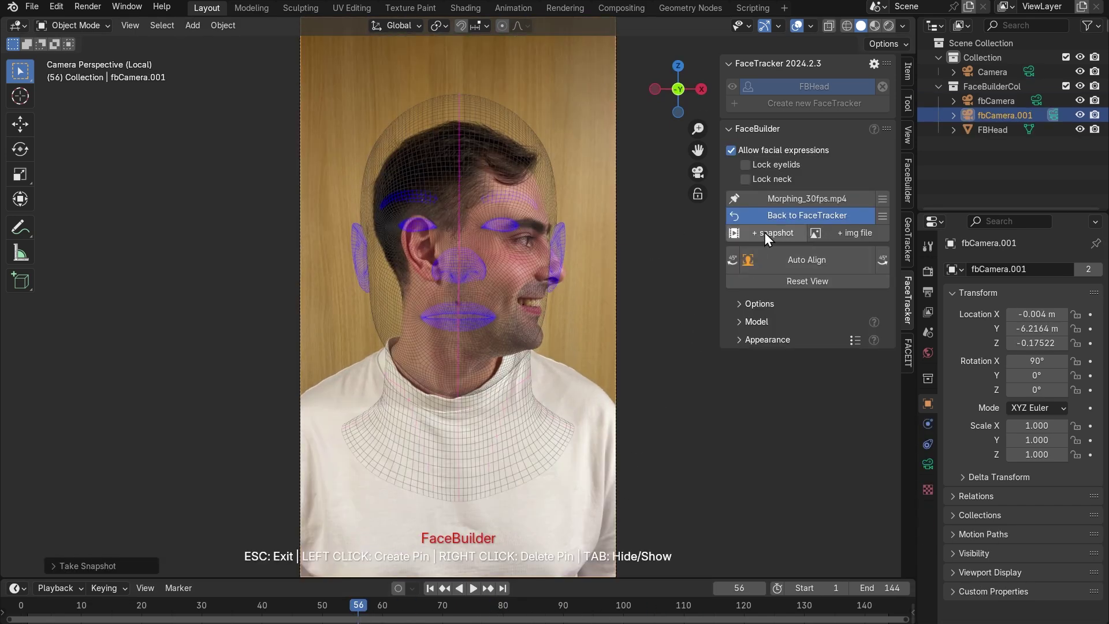
click(765, 232)
drag(310, 607, 26, 607)
click(786, 167)
key(Escape)
click(768, 164)
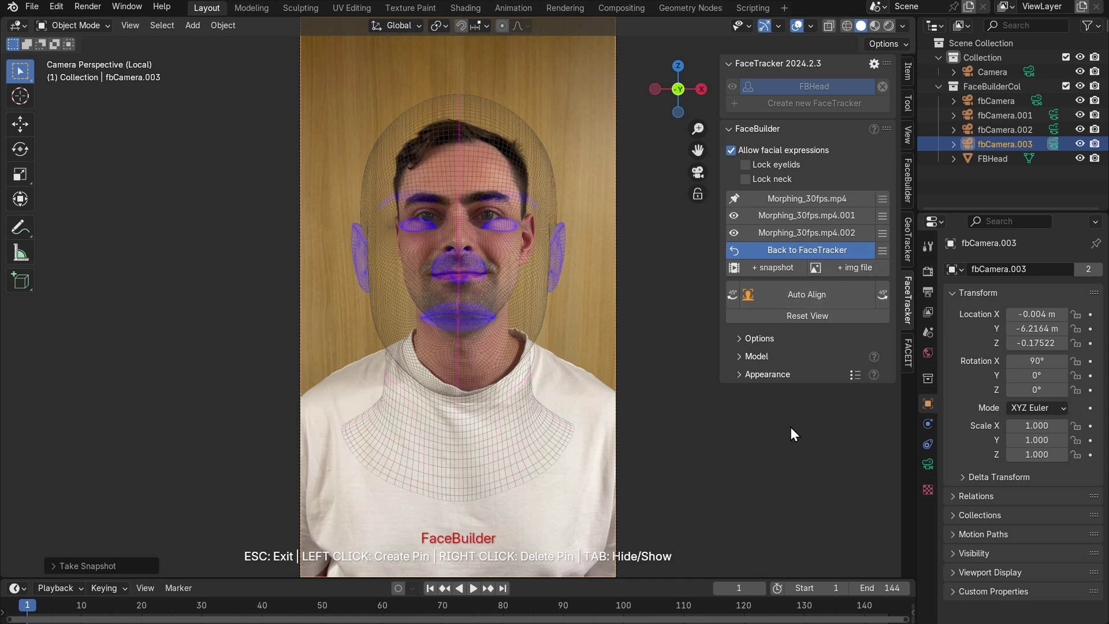
Return to the first snapshot and exclude the NeckLower and NeckUpper parts from the head model.
click(806, 198)
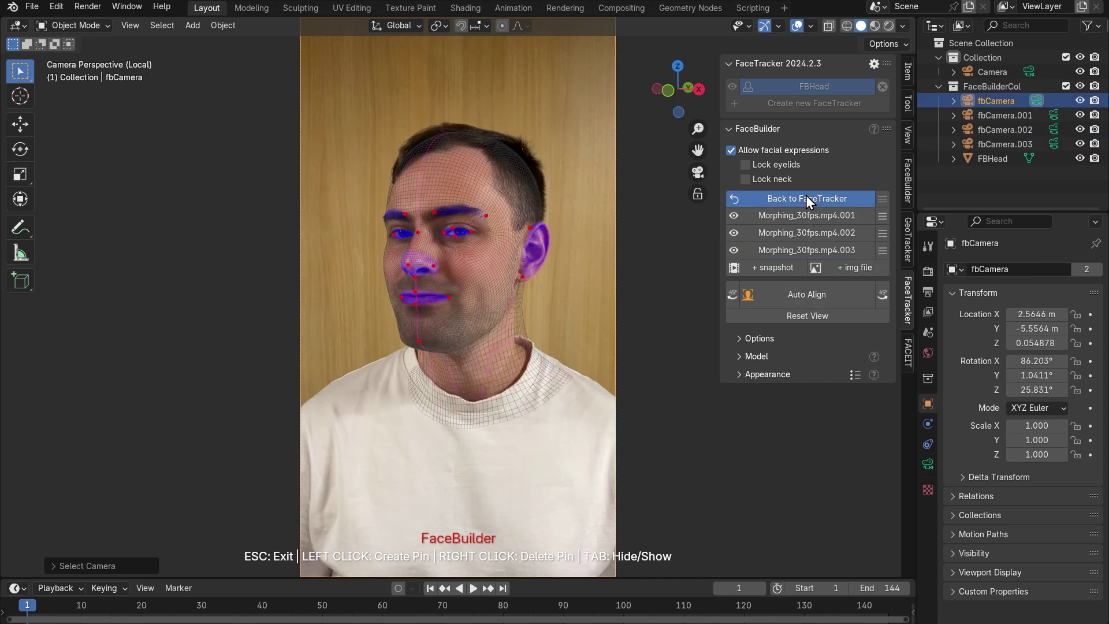
click(746, 356)
click(731, 440)
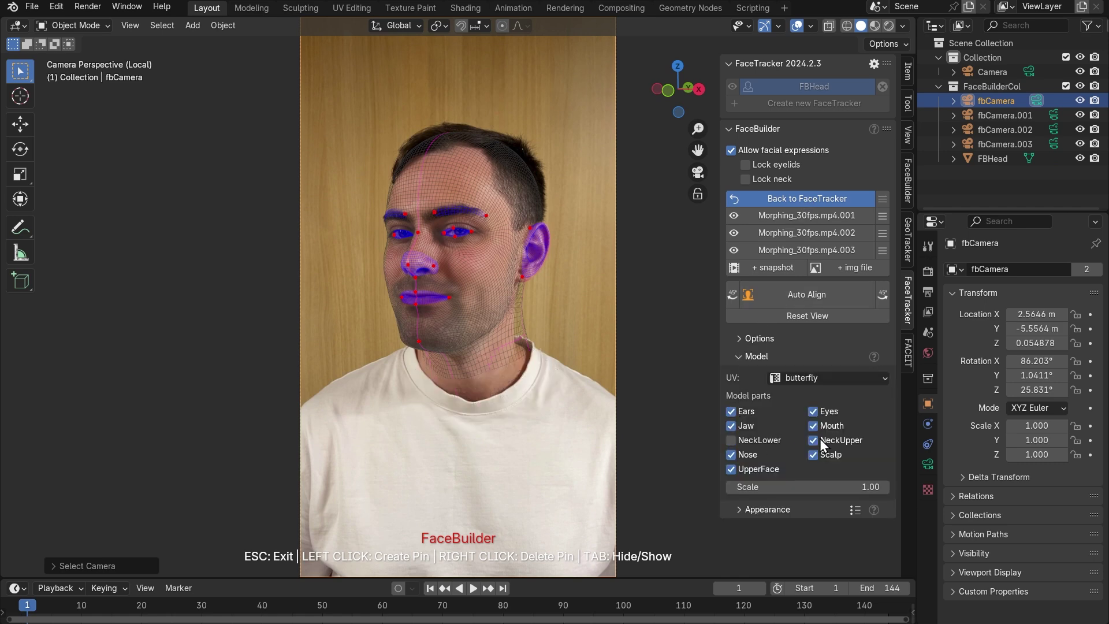
click(814, 440)
click(739, 355)
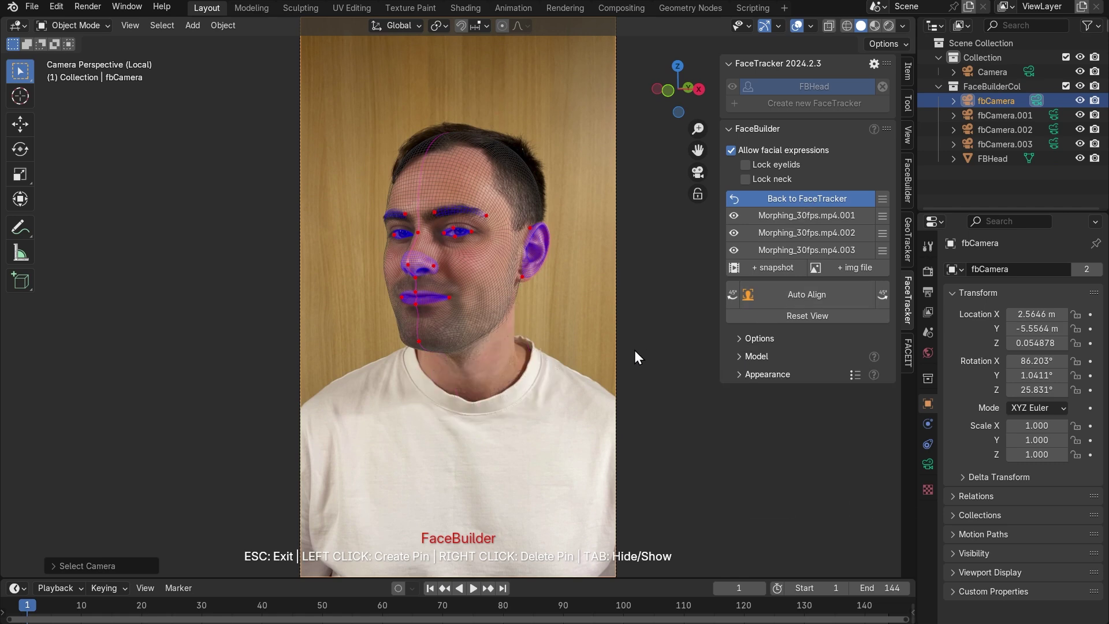
In the first snapshot, delete the nose-bridge and chin pins and fit the ear mesh with pins on its upper edge, lobe and outer rim.
scroll(449, 259, up, 4)
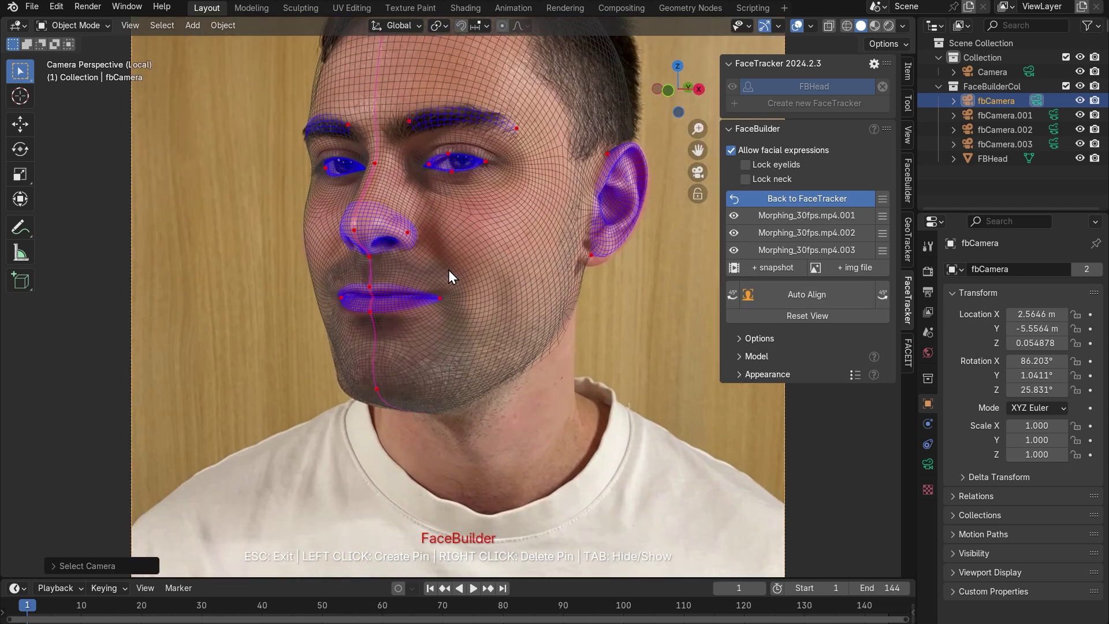
right_click(375, 164)
right_click(376, 388)
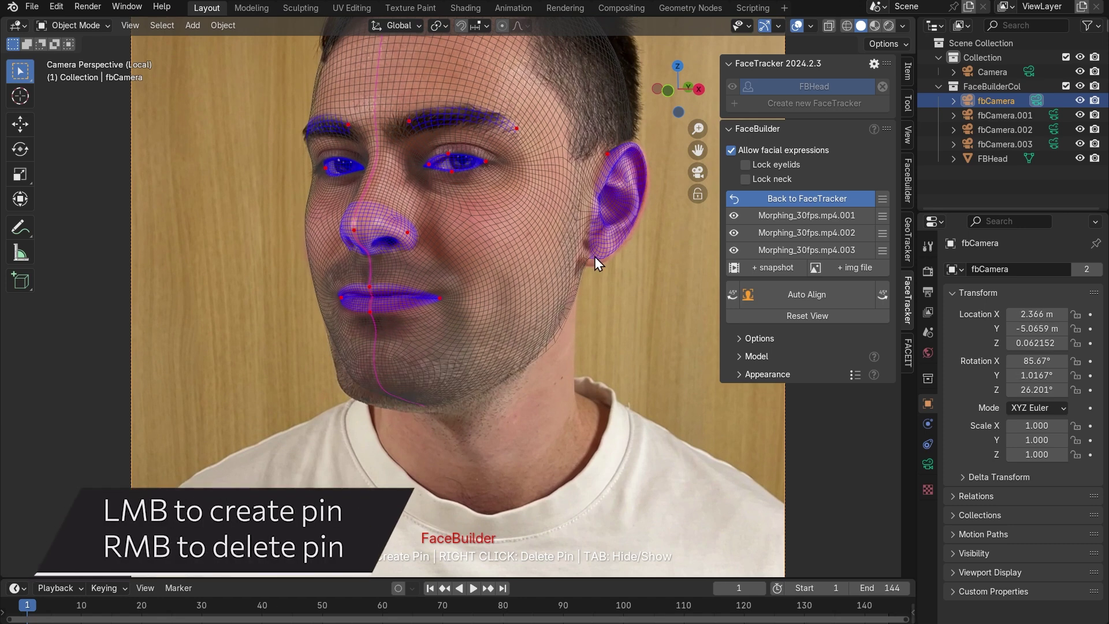
drag(609, 154, 632, 155)
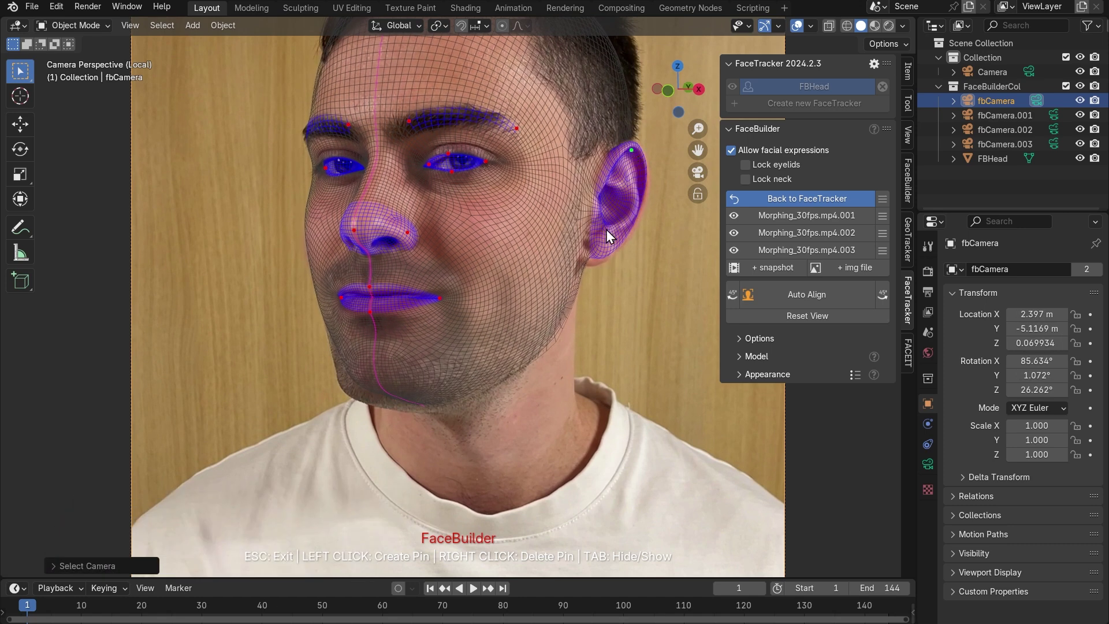
click(598, 260)
click(639, 207)
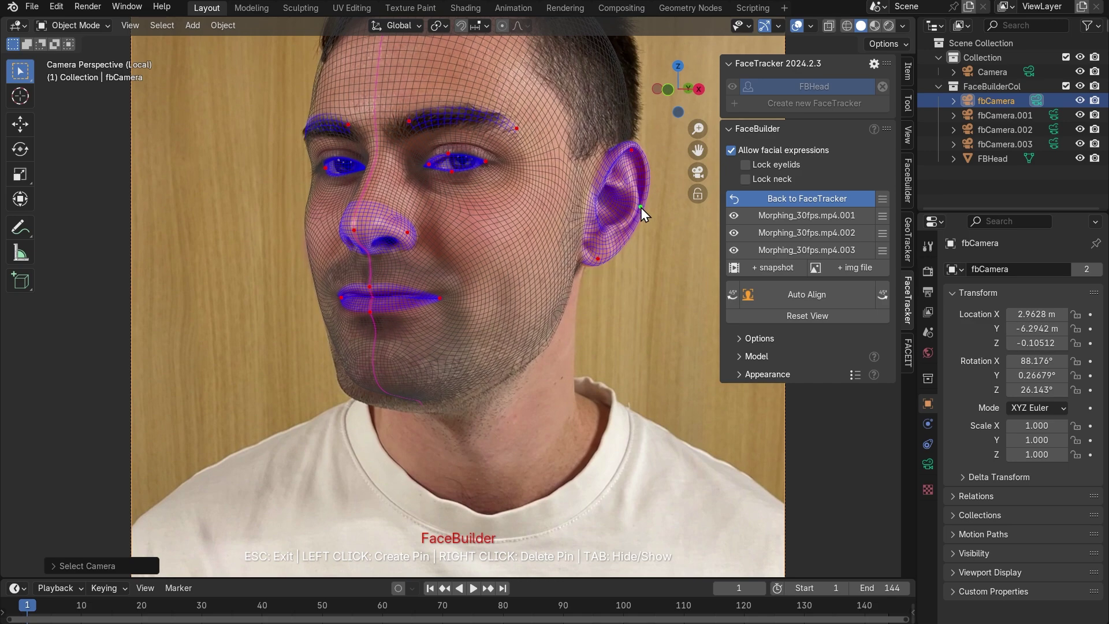
Move the mouth-corner pin to match the lips and compare the mesh with the footage by hiding and showing it.
scroll(437, 260, up, 5)
drag(535, 317, 539, 311)
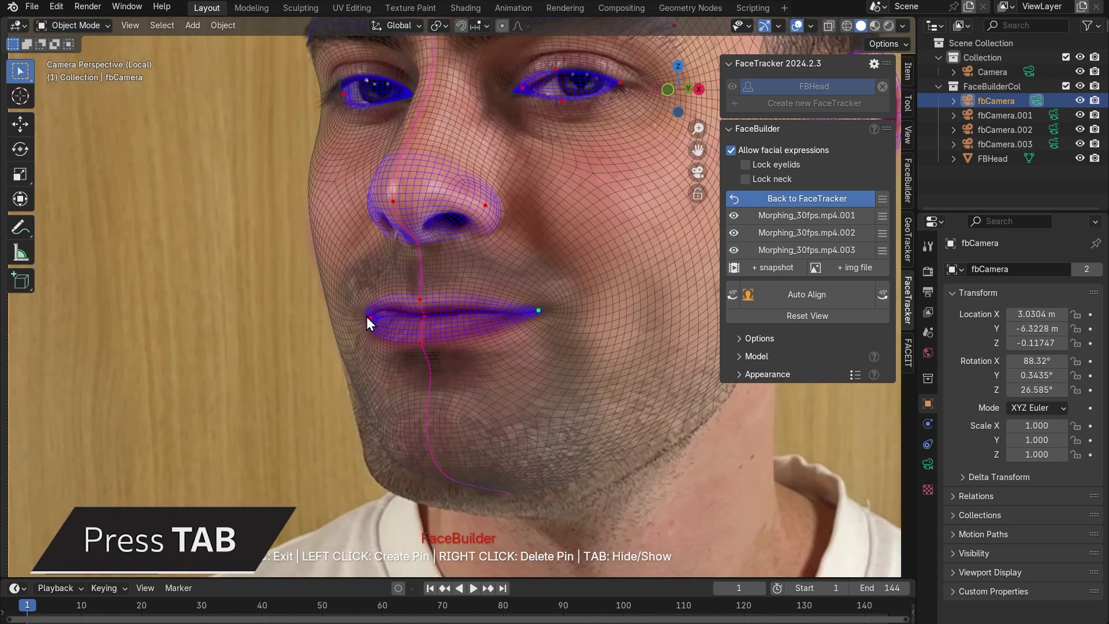
key(Tab)
key(Tab)
scroll(858, 411, down, 5)
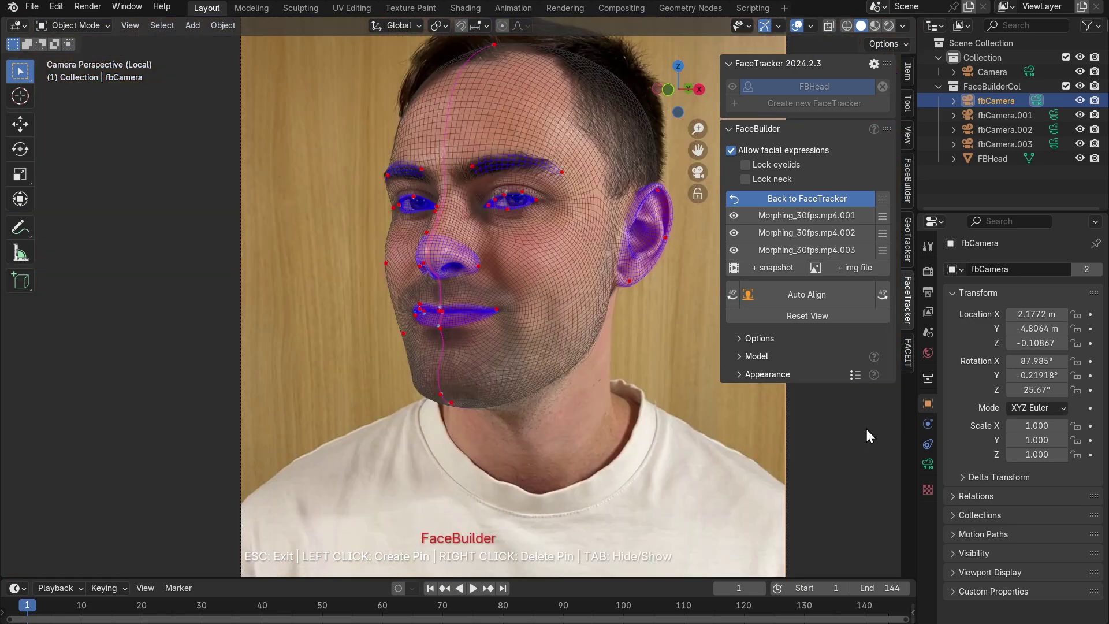
Auto-align the mesh in snapshot Morphing_30fps.mp4.001 and delete the misplaced pins around the nose and ear.
click(798, 217)
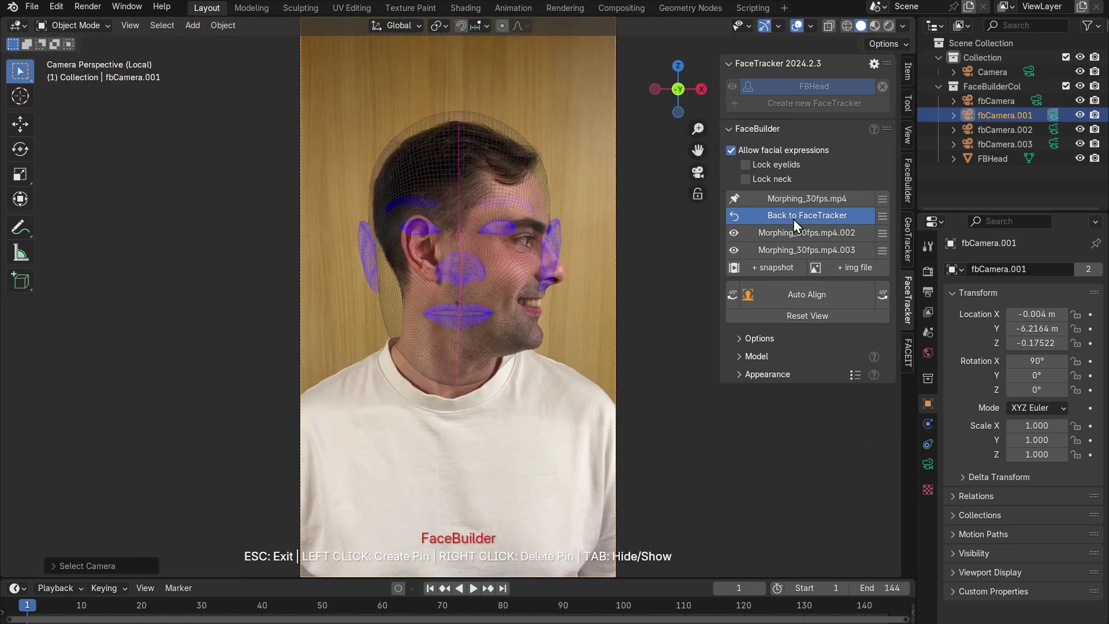
click(809, 296)
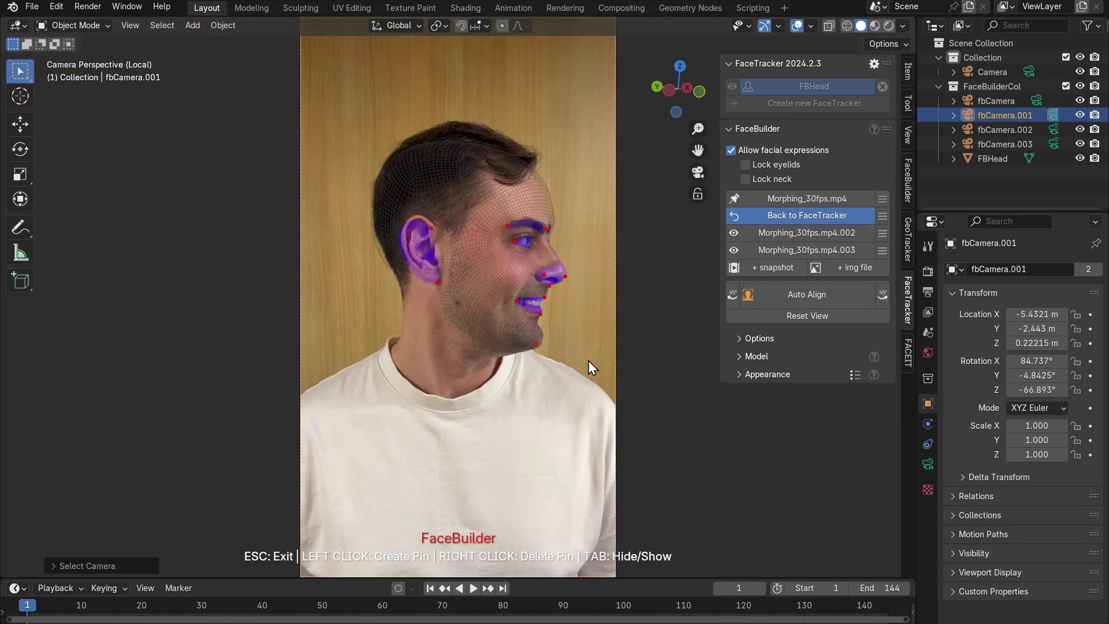
scroll(525, 275, up, 6)
right_click(595, 309)
right_click(244, 135)
right_click(262, 299)
Pin the ear mesh to the ear's top, outer rim and lobe in the profile snapshot.
click(222, 110)
click(166, 200)
click(251, 281)
click(161, 137)
Fit the mesh to the nose, eye corner and smiling lips by adding and moving pins in the profile snapshot.
drag(563, 279, 555, 278)
drag(644, 280, 642, 287)
drag(496, 175, 495, 171)
drag(581, 342, 578, 336)
click(561, 417)
drag(554, 374, 552, 377)
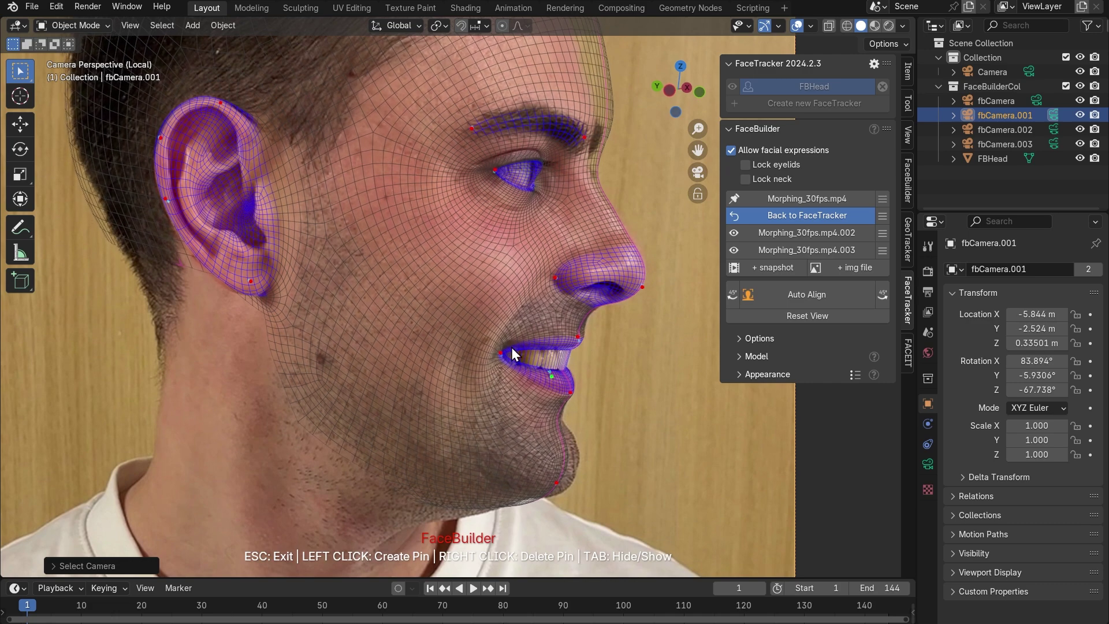
drag(511, 345, 510, 341)
Refine the mesh around the forehead, brow and nose bridge with additional pins in the profile snapshot.
shift+middle_drag(520, 317, 506, 446)
click(548, 144)
drag(501, 80, 496, 76)
drag(587, 261, 575, 261)
drag(611, 373, 616, 371)
drag(573, 201, 567, 201)
key(Escape)
Auto-align the mesh in snapshot Morphing_30fps.mp4.002 and adjust pins along the face's profile.
click(780, 232)
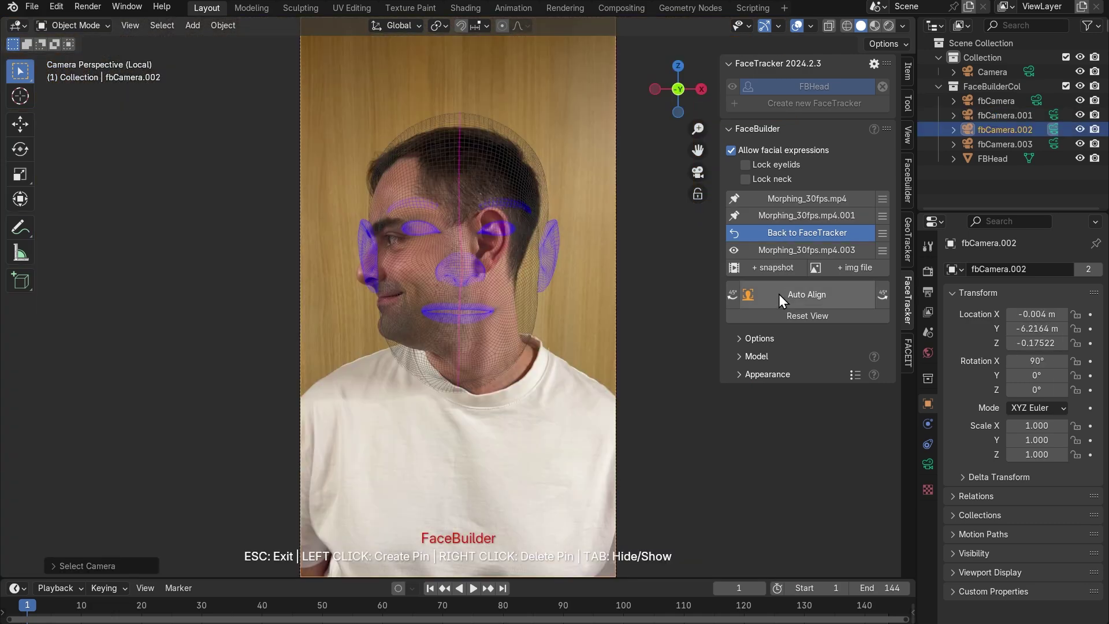
scroll(376, 305, up, 11)
drag(401, 431, 400, 424)
drag(393, 298, 375, 305)
Correct the ear mesh in the opposite profile by moving its pins and deleting a misplaced one.
shift+middle_drag(636, 168, 263, 339)
drag(449, 334, 480, 330)
shift+middle_drag(455, 90, 425, 207)
right_click(421, 209)
drag(523, 192, 517, 195)
Pull the mesh at the back of the head inward with pins to match the head's outline.
scroll(518, 195, down, 2)
shift+middle_drag(518, 195, 531, 288)
drag(629, 312, 616, 313)
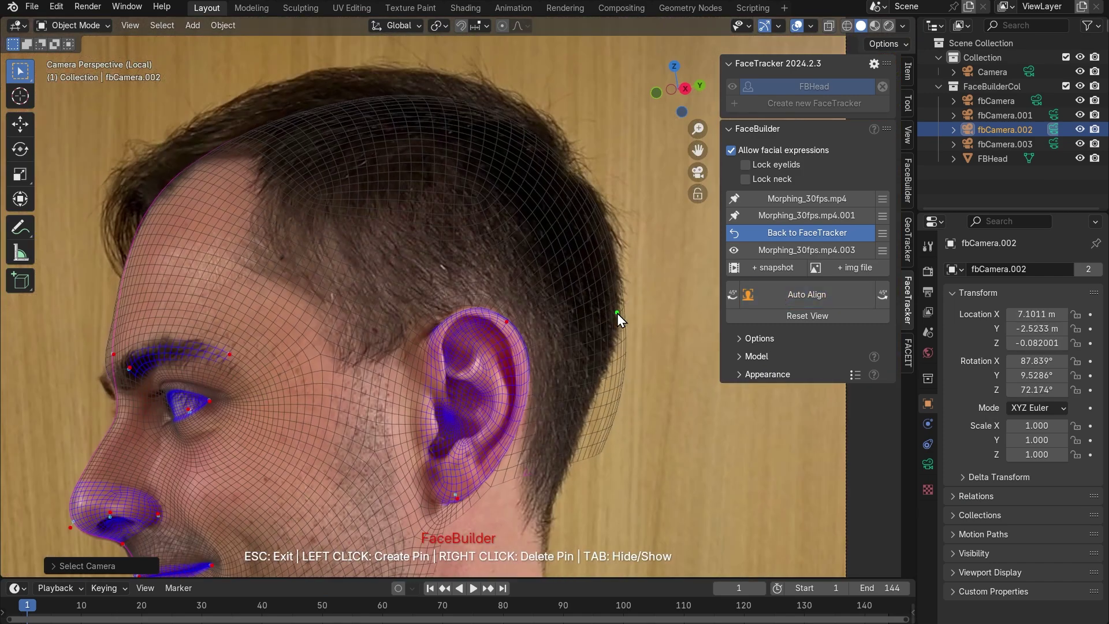
drag(598, 434, 588, 435)
drag(616, 312, 604, 315)
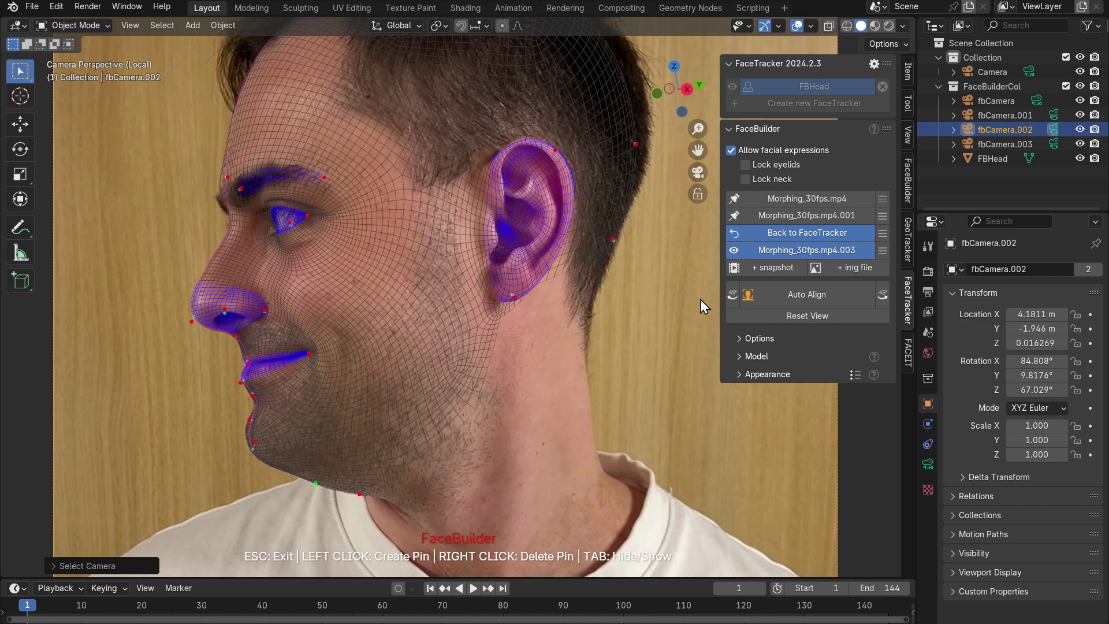
Auto-align the mesh to the face in the frontal snapshot Morphing_30fps.mp4.003.
click(800, 250)
click(799, 288)
scroll(571, 287, up, 6)
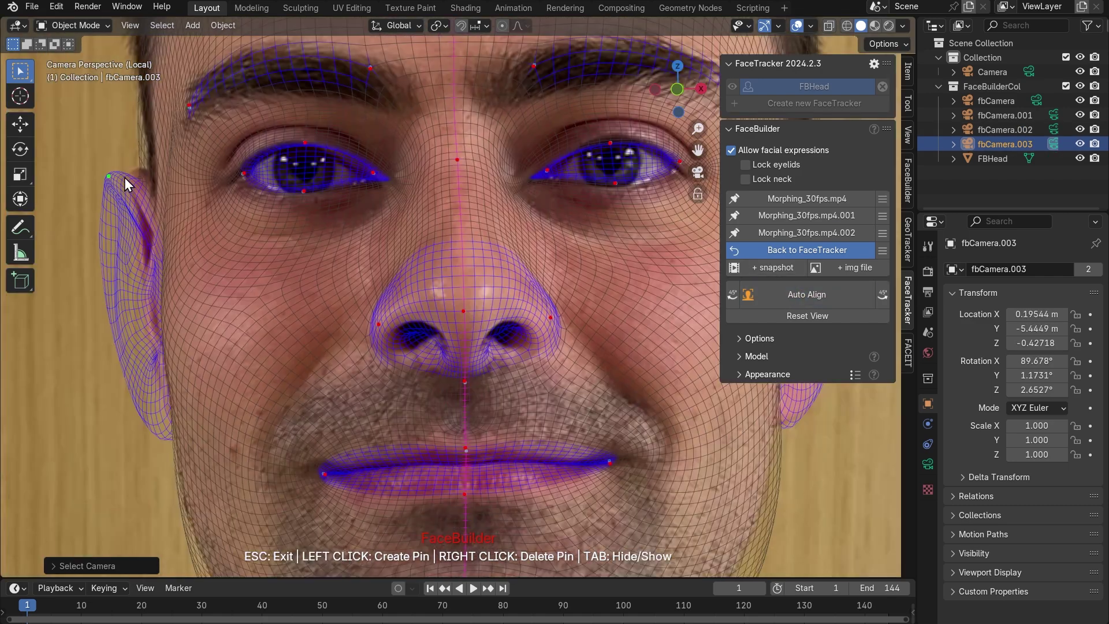
Refine the mesh along the jawline in the frontal snapshot Morphing_30fps.mp4.003 by adding and moving pins.
click(313, 399)
drag(319, 398, 321, 398)
drag(605, 371, 599, 363)
click(563, 411)
scroll(590, 302, down, 5)
Review the snapshots Morphing_30fps.mp4.001, .002 and .003, and inspect the finished 3D head from the front.
click(792, 214)
click(789, 232)
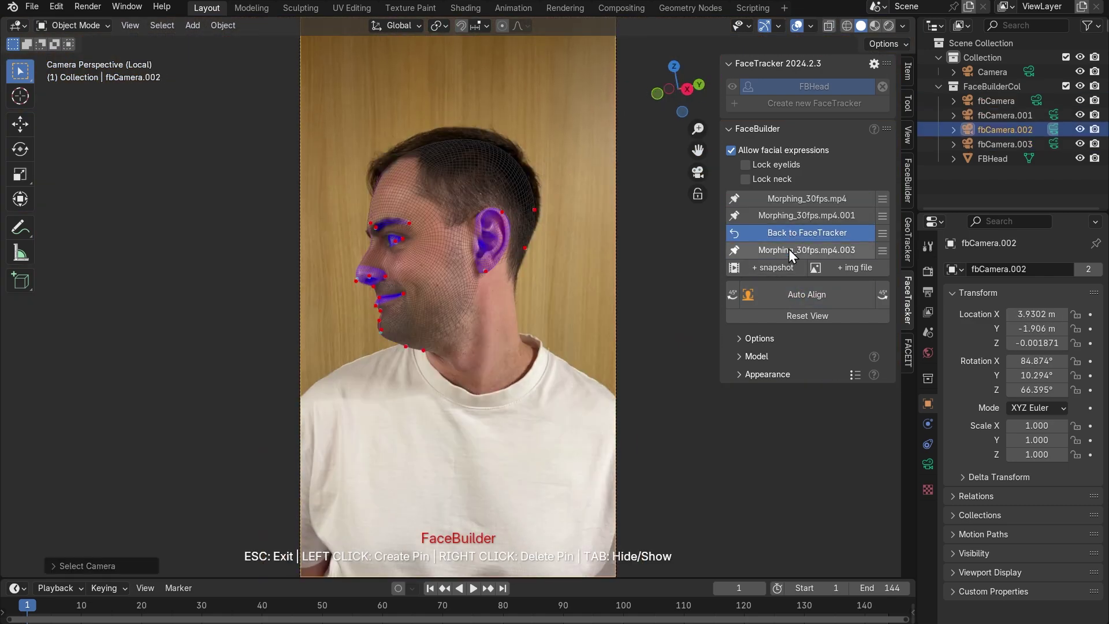
click(803, 250)
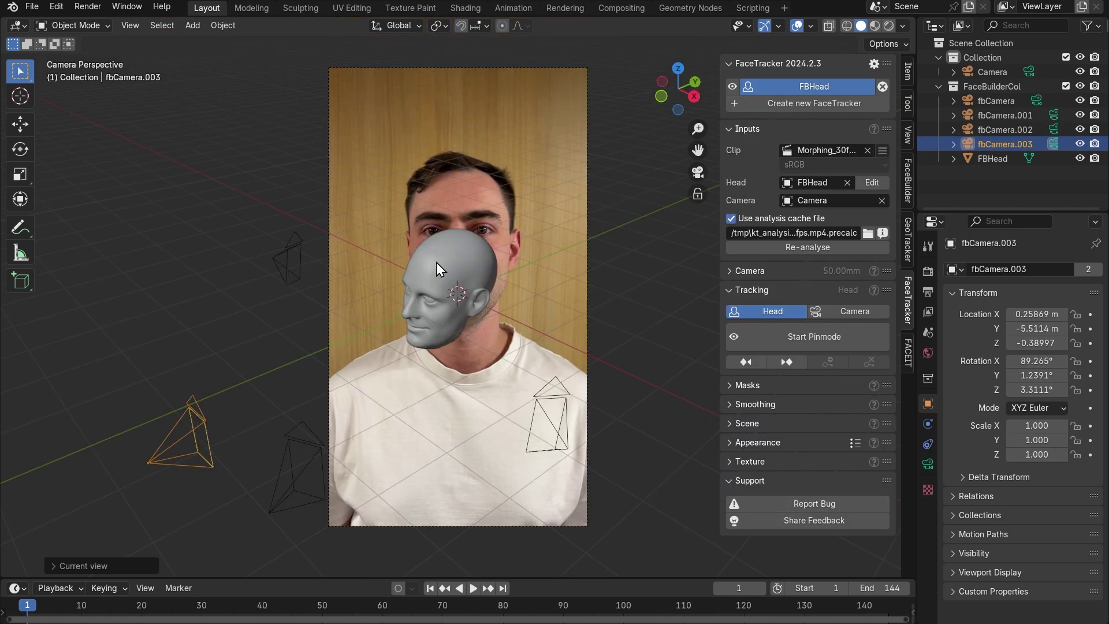
middle_drag(405, 312, 492, 311)
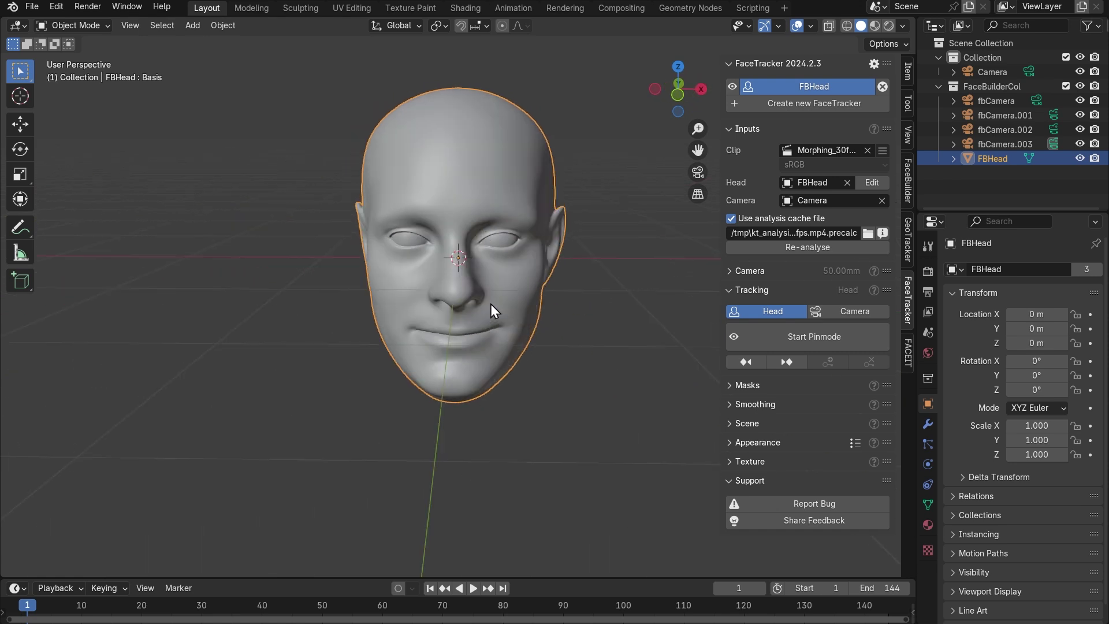
Start FaceTracker pinmode for the head and play the clip to frame 96.
click(788, 334)
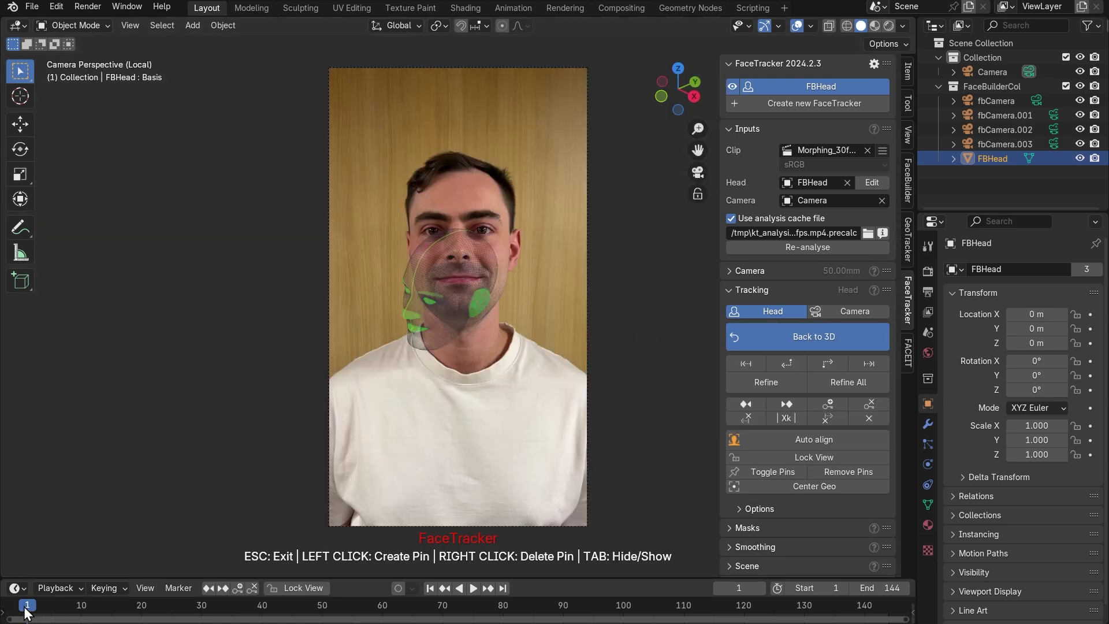
key(space)
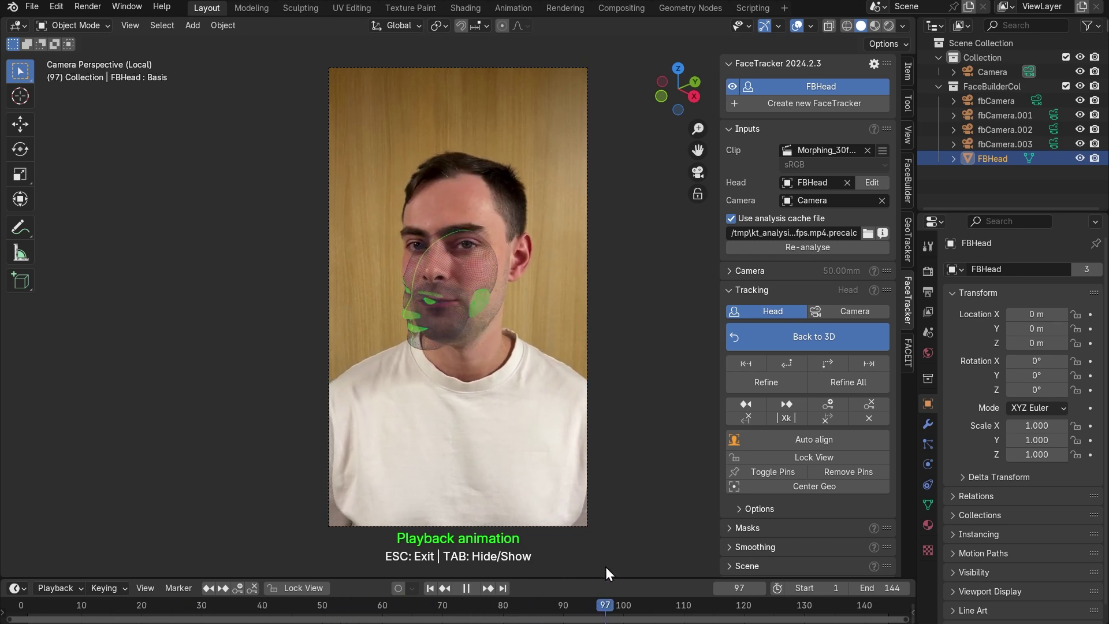
drag(606, 567, 599, 567)
key(space)
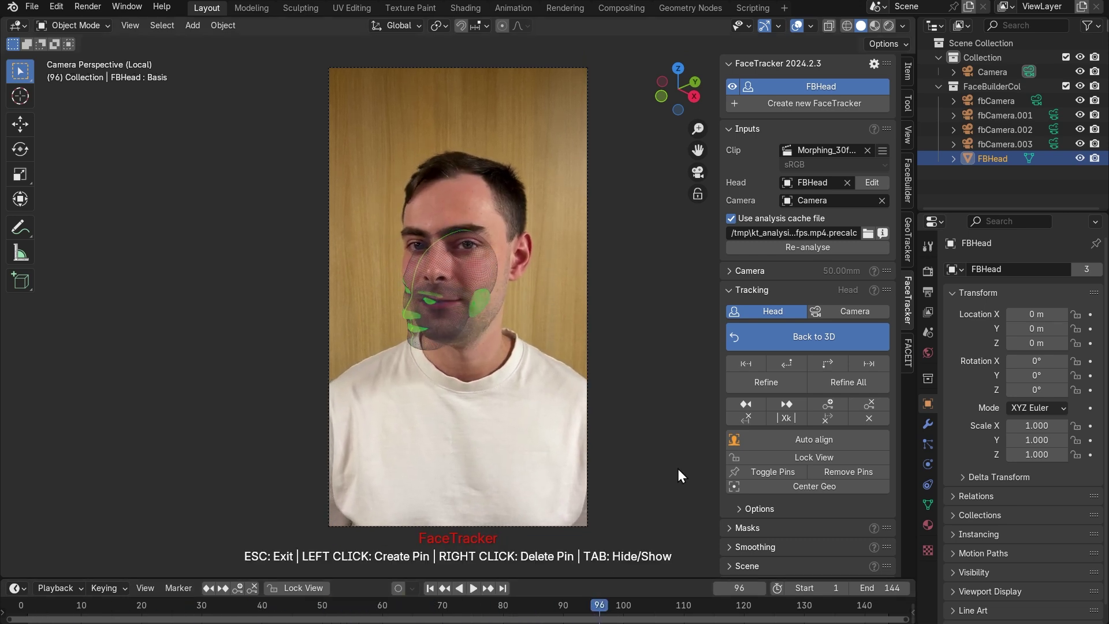
Set the tracking camera's focal length to 26 mm.
click(731, 270)
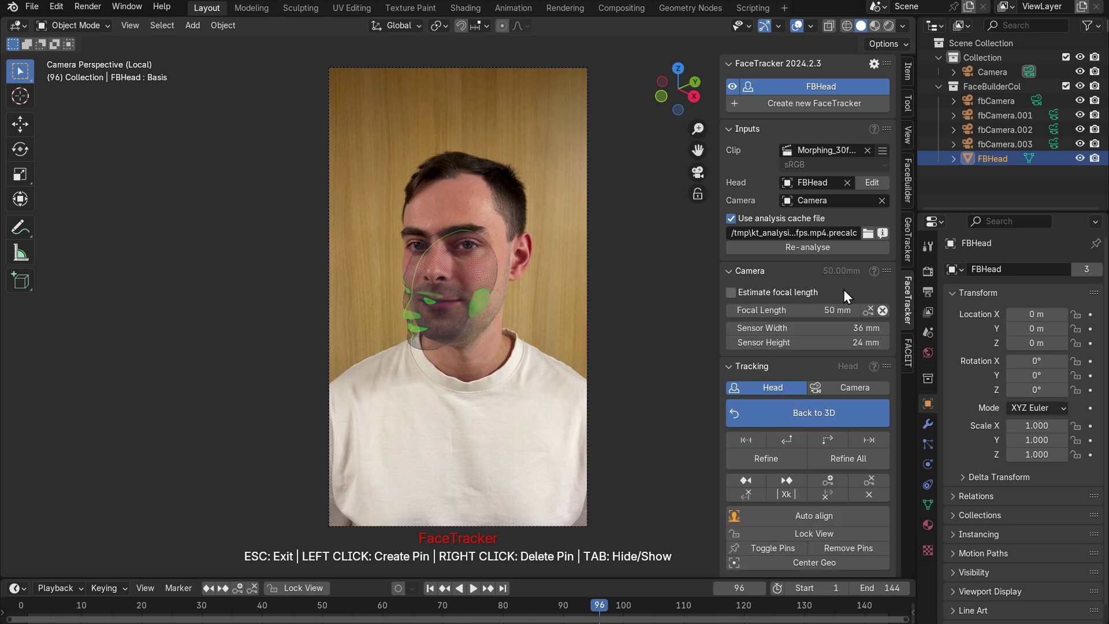
click(816, 315)
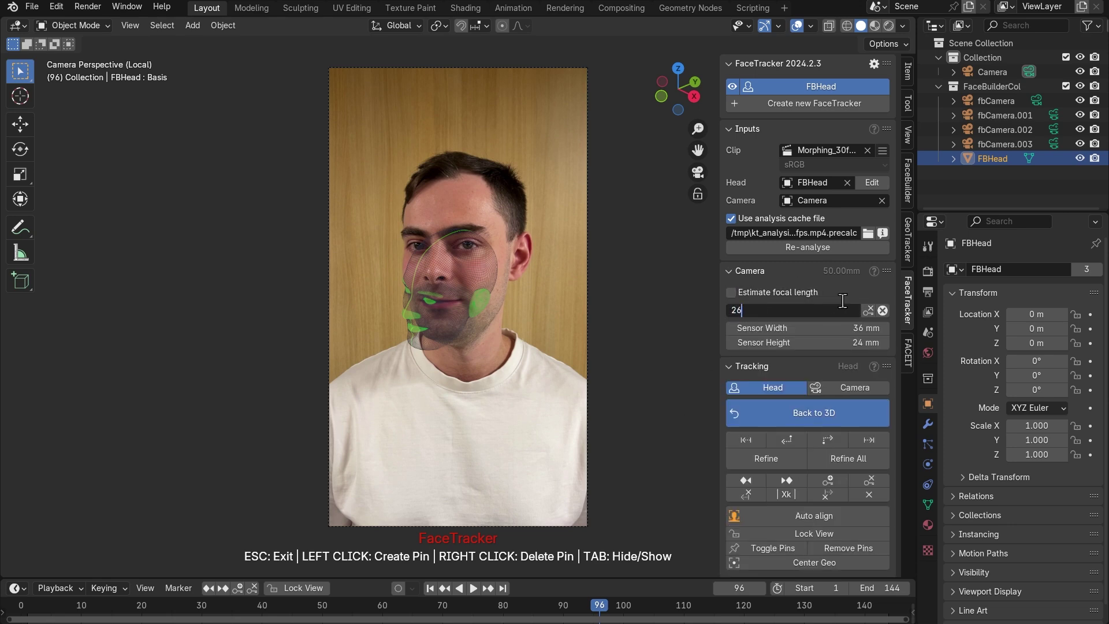
text(26)
key(Return)
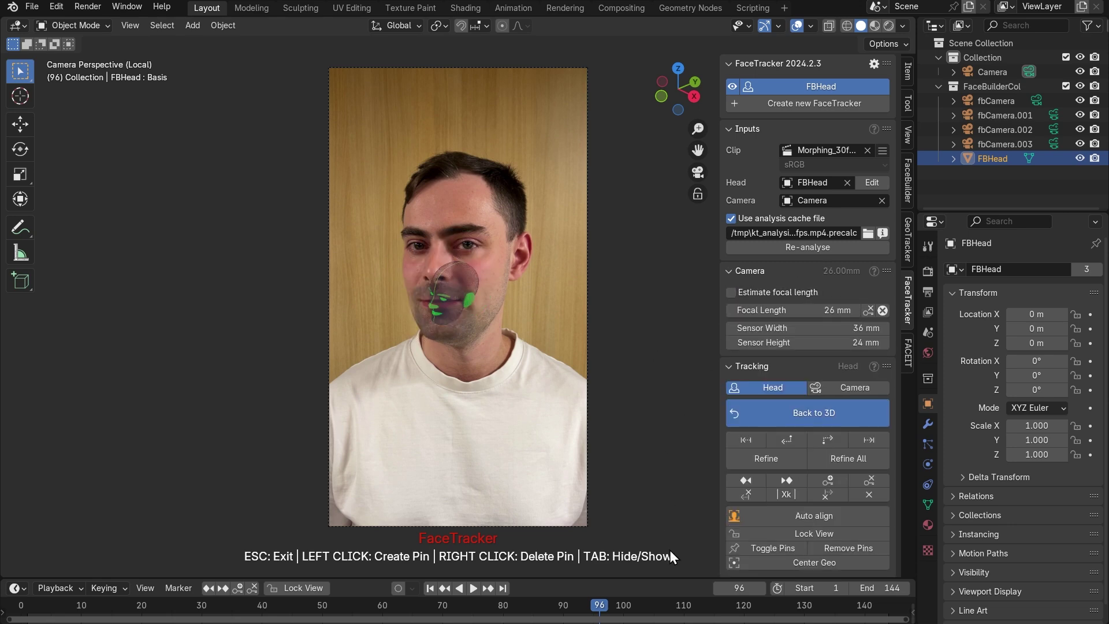
Auto-align the mesh to the face at frame 96 and adjust pins at the jaw and mouth corner.
drag(673, 577, 673, 560)
click(800, 515)
scroll(473, 242, up, 5)
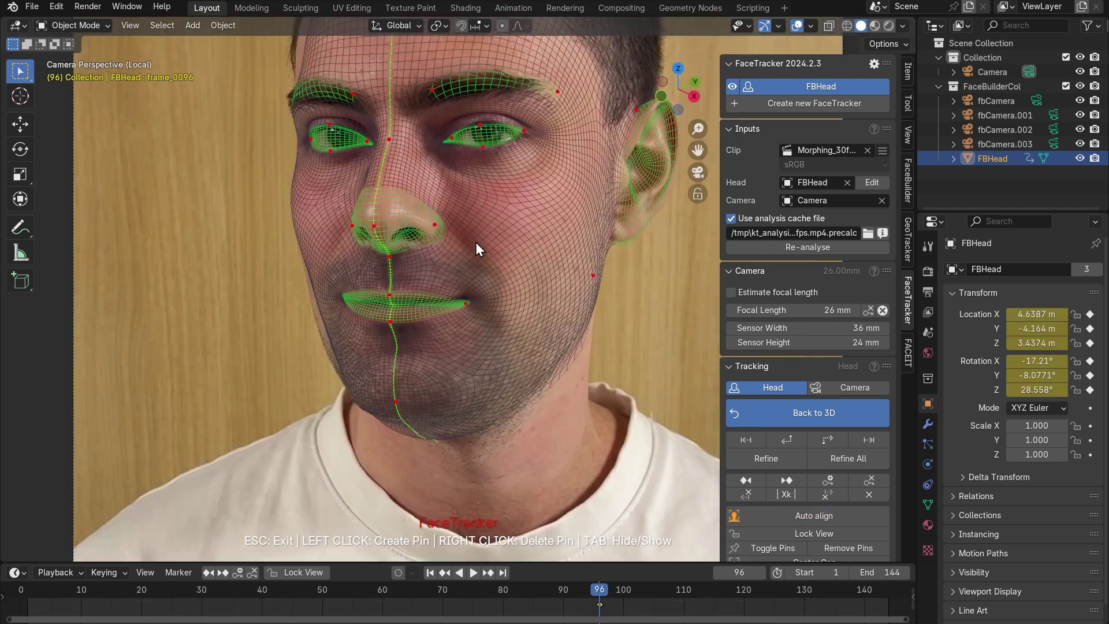
drag(322, 326, 316, 327)
drag(465, 303, 463, 297)
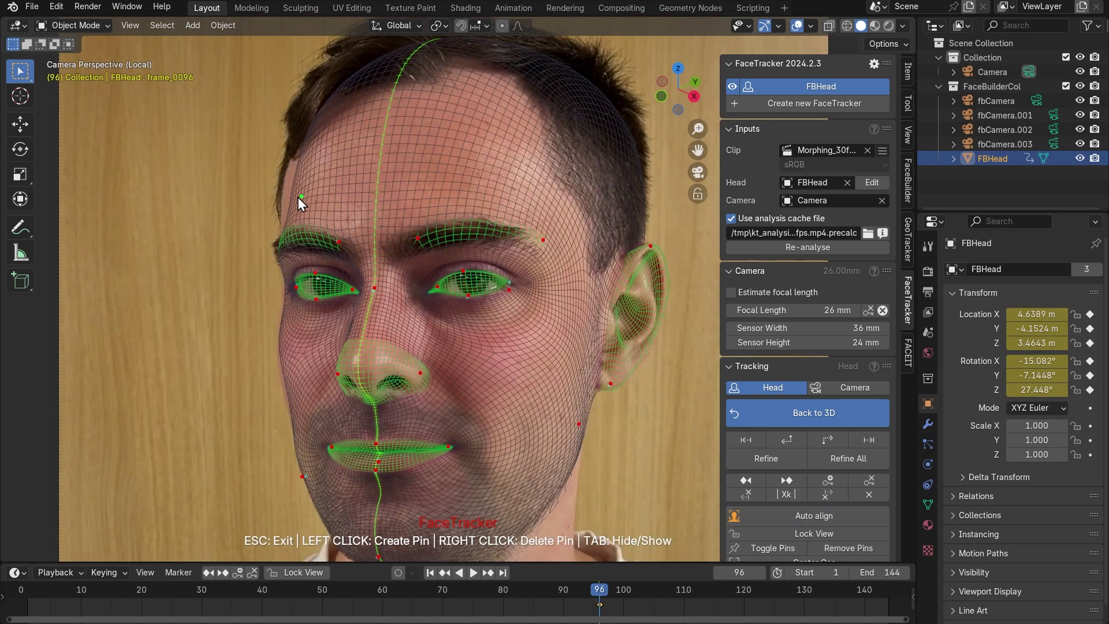
Refine the mesh at frame 96 with pins at the forehead, eye corner, jaw and ear.
drag(295, 197, 269, 199)
drag(283, 292, 288, 292)
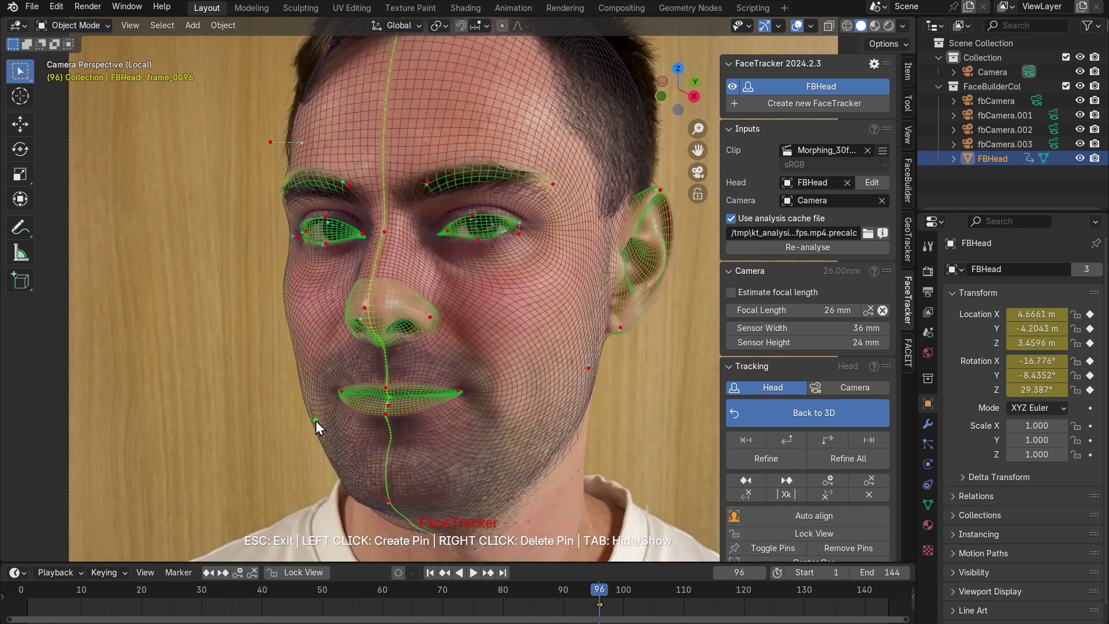
drag(313, 420, 319, 420)
drag(661, 191, 667, 192)
drag(620, 327, 619, 324)
scroll(451, 315, down, 5)
scroll(748, 358, down, 3)
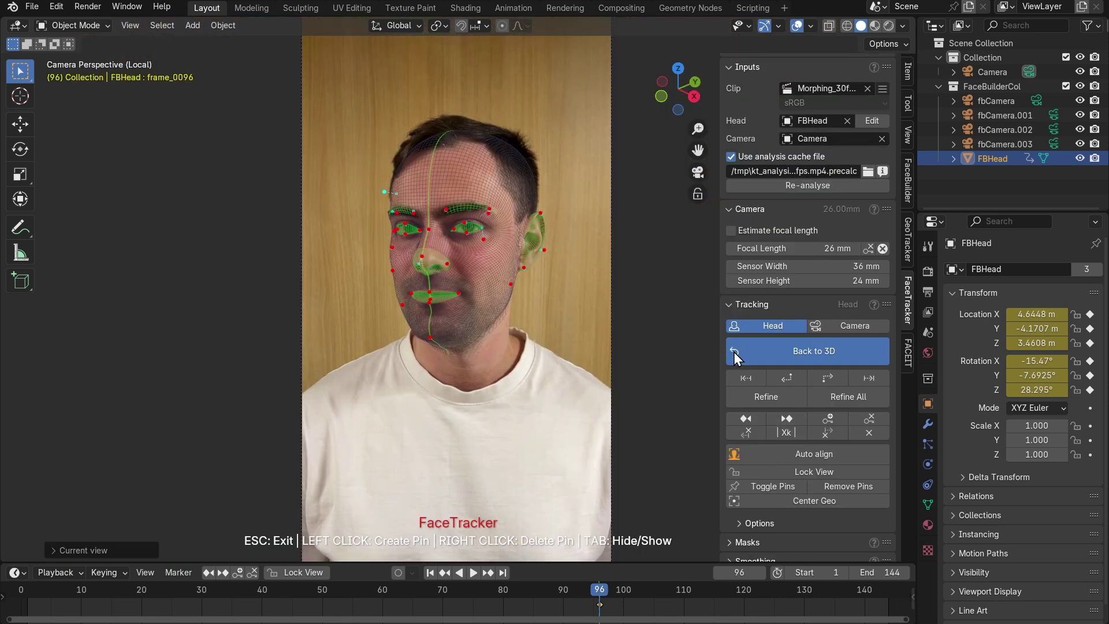
Track the head backward from frame 96 to frame 71 and correct the mesh there with pins.
click(795, 379)
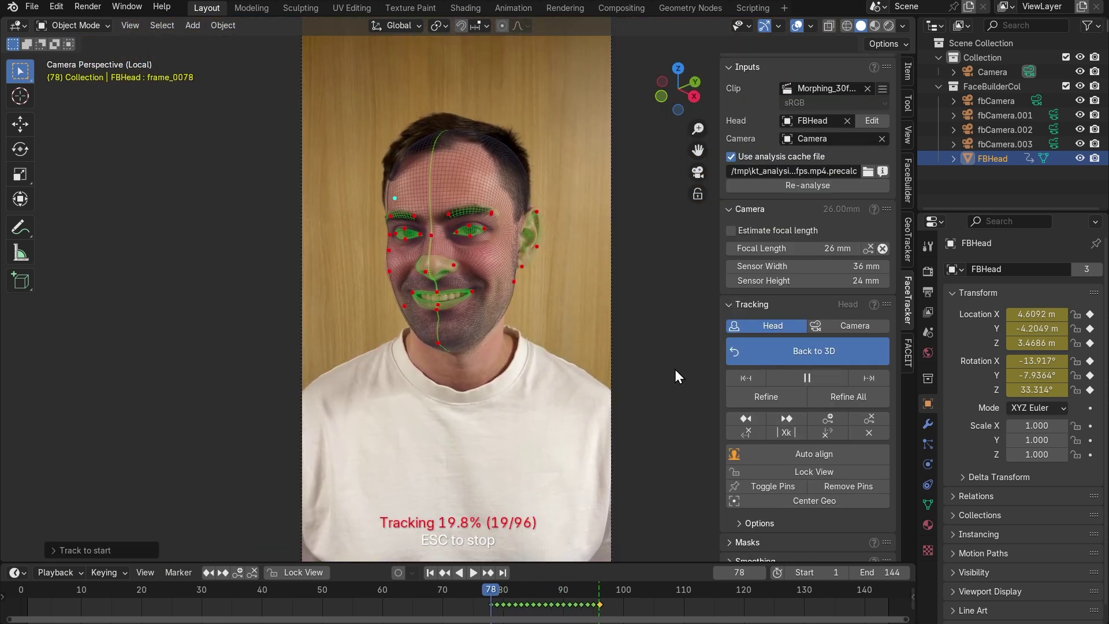
key(Escape)
scroll(675, 369, up, 3)
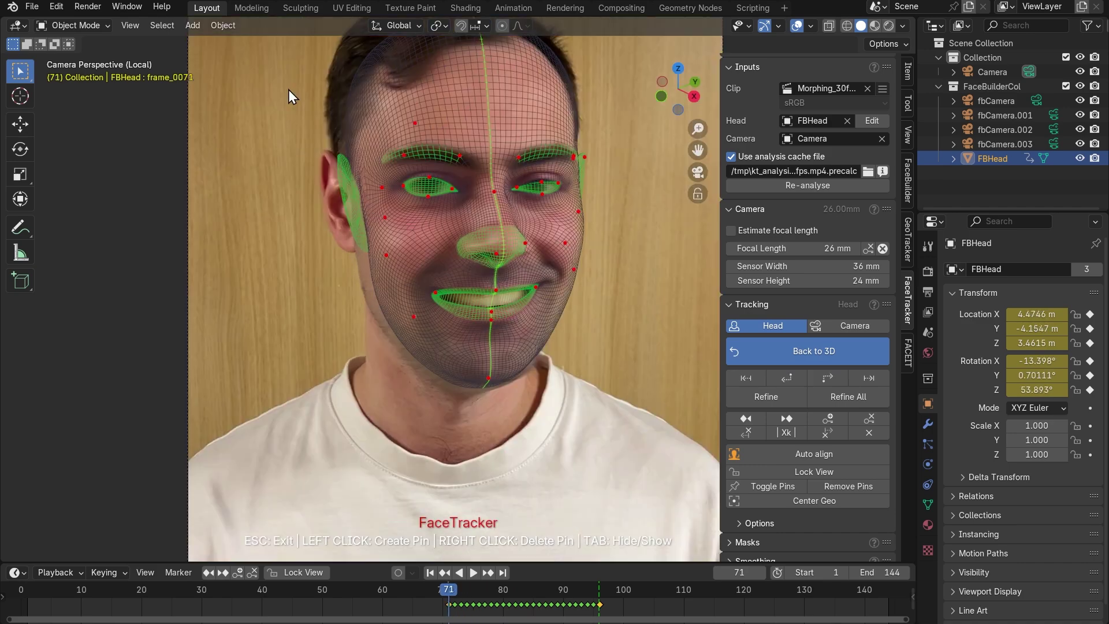
drag(293, 94, 468, 359)
scroll(480, 368, up, 2)
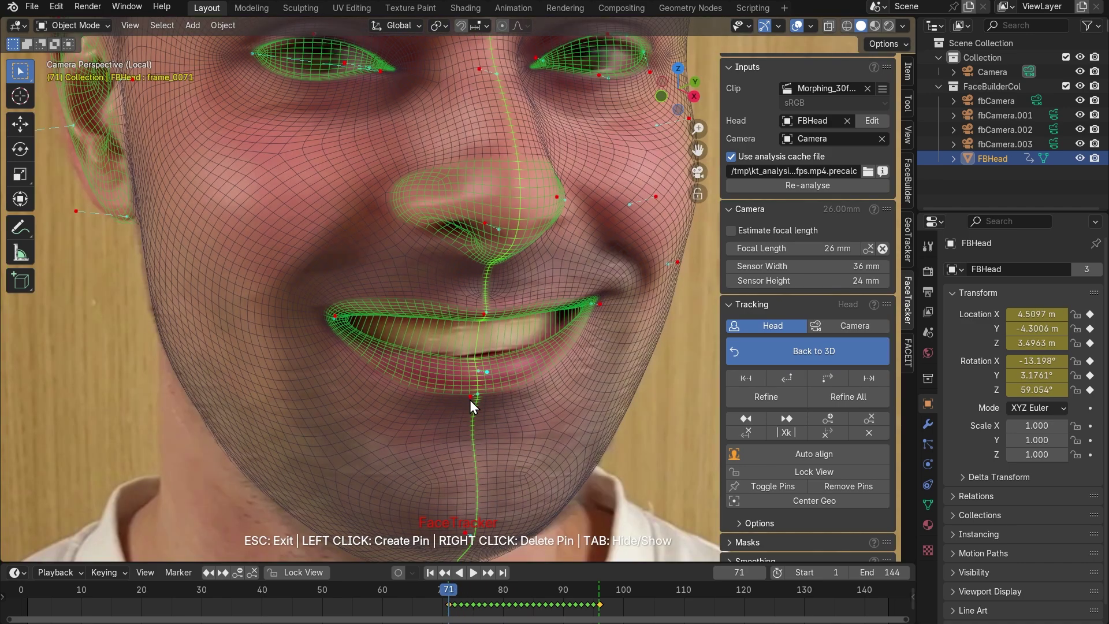
Track the head backward from frame 71 to frame 58 and auto-align the mesh there.
click(786, 378)
click(746, 377)
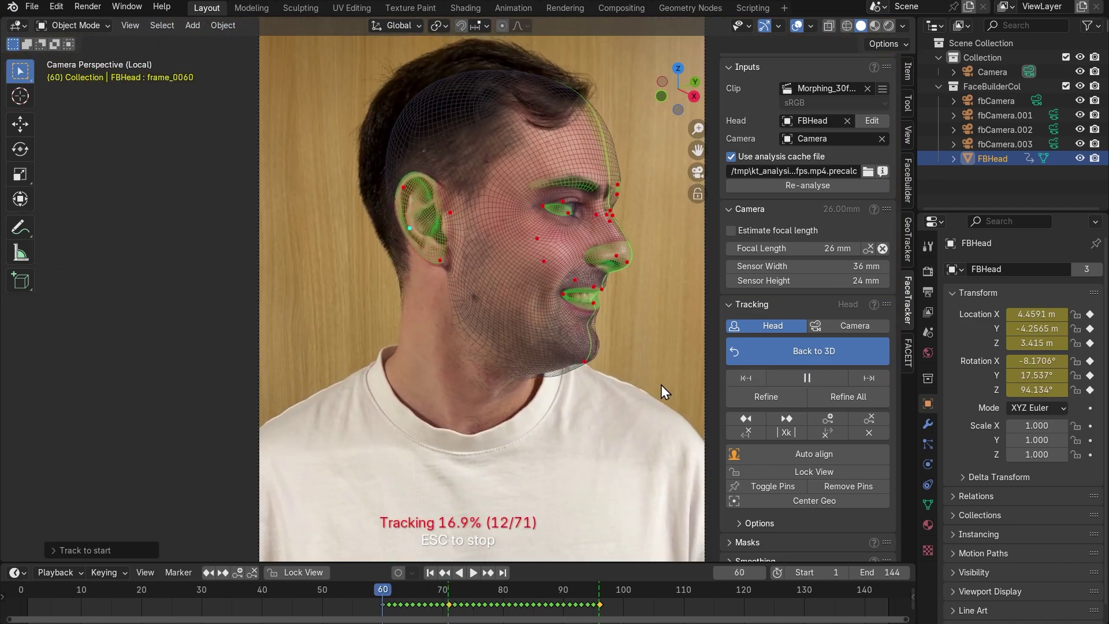
key(Escape)
click(821, 453)
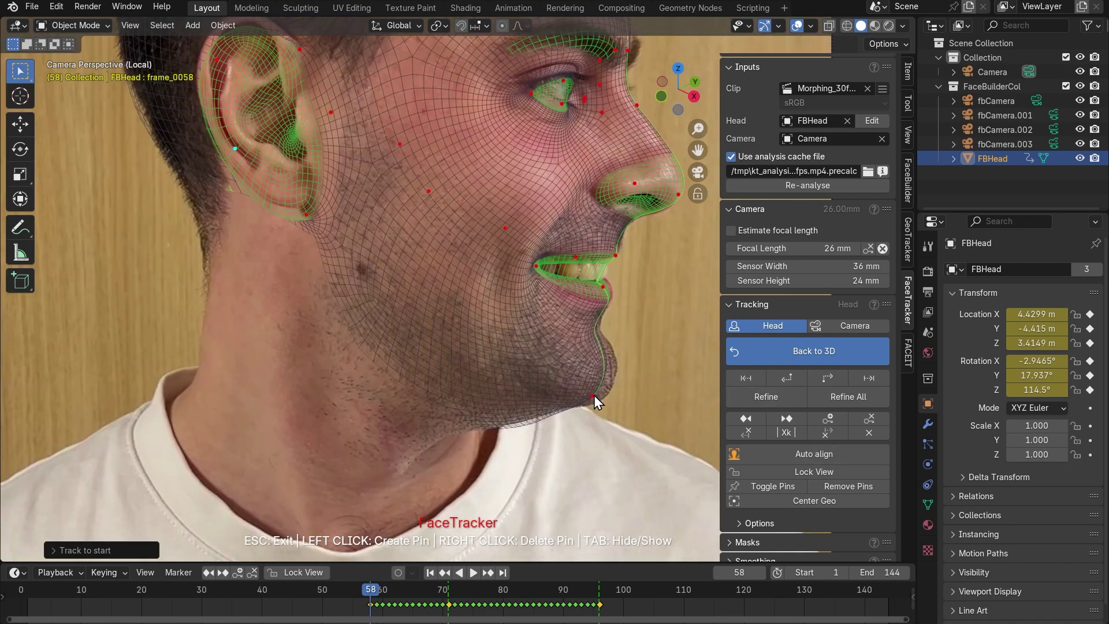
Fit the mesh to the profile at frame 58 by moving chin and ear pins and deleting two misplaced cheek pins.
drag(594, 395, 607, 395)
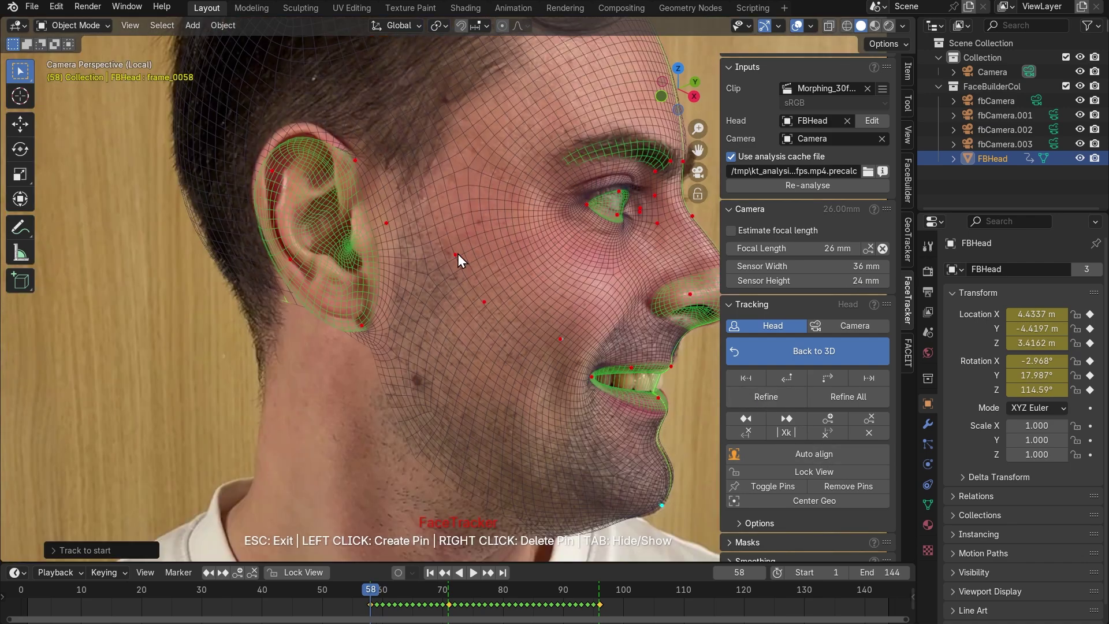
right_click(456, 255)
right_click(564, 345)
drag(356, 162, 356, 145)
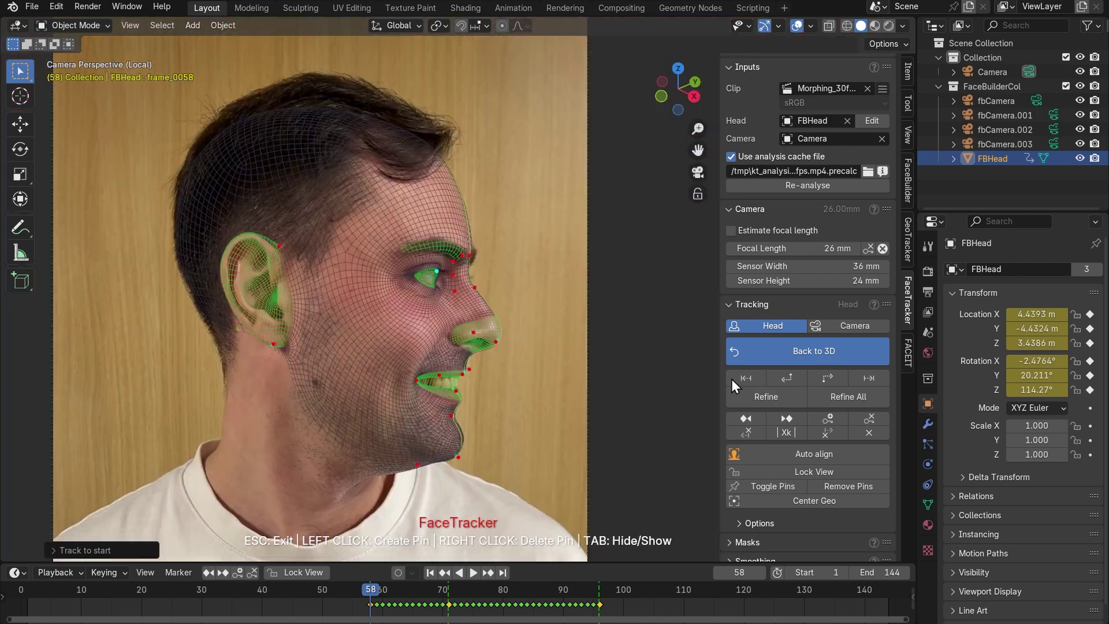
Track the head backward from frame 58 to frame 38 and correct the misaligned mesh with pins.
click(733, 379)
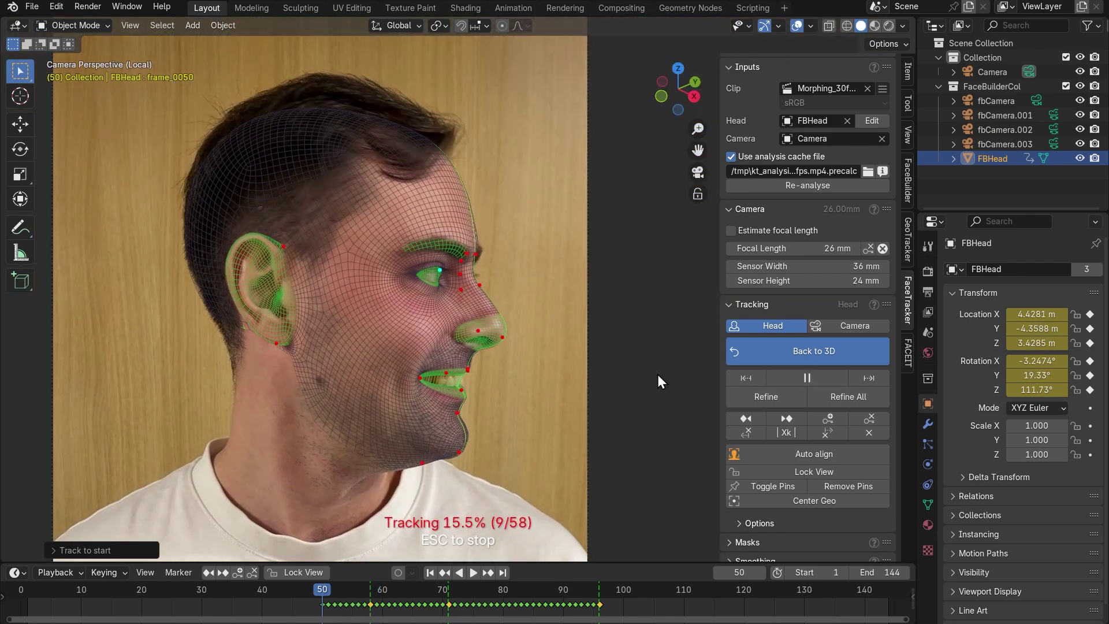
key(Escape)
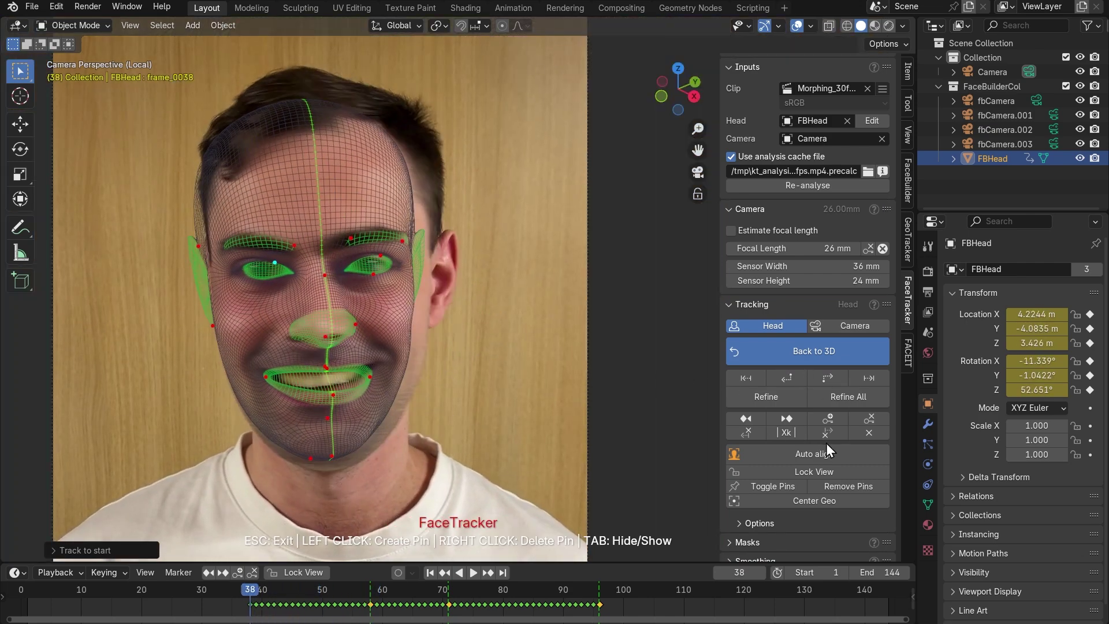
scroll(590, 396, up, 2)
drag(425, 317, 440, 322)
drag(451, 211, 447, 205)
drag(441, 322, 451, 328)
drag(341, 247, 334, 243)
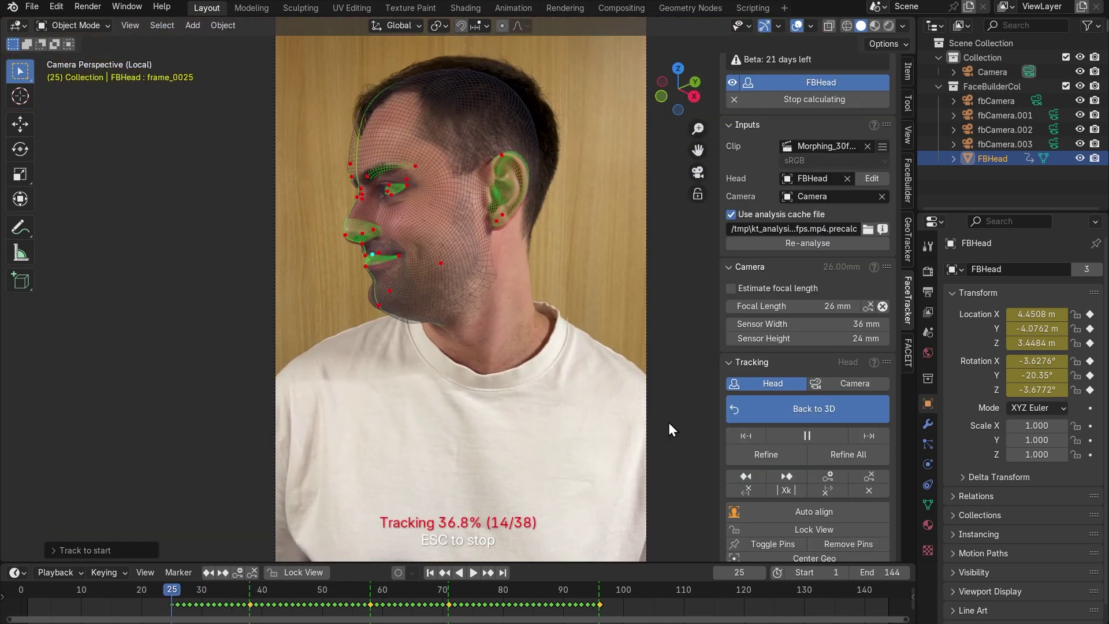
Stop the backward tracking at frame 21, auto-align the mesh, and adjust pins on the lips and nose.
key(Escape)
click(789, 512)
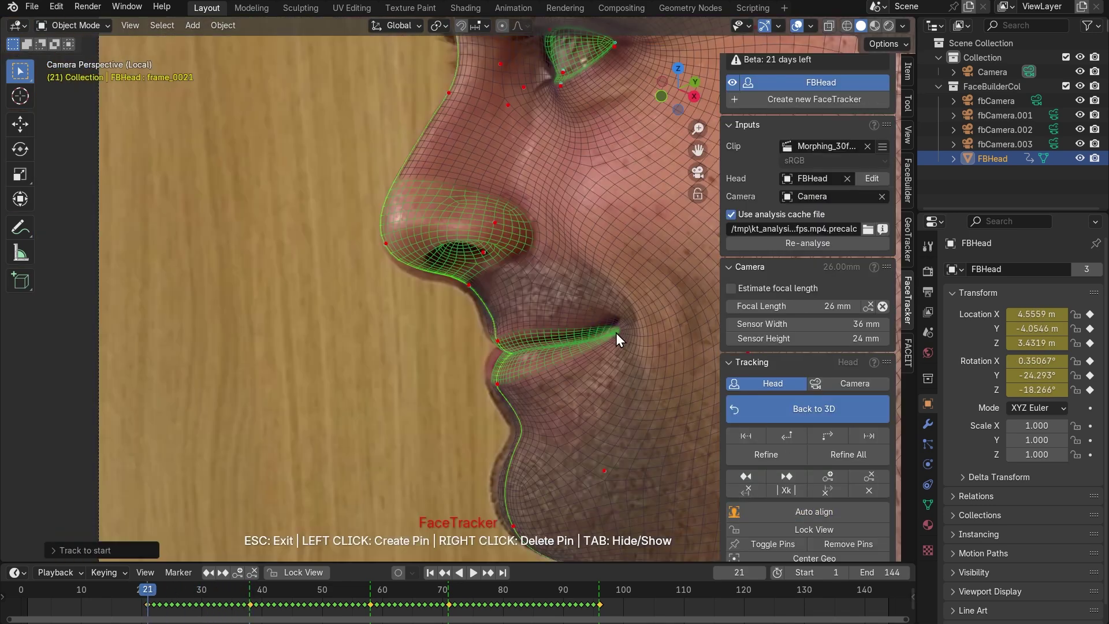
drag(616, 333, 616, 318)
drag(498, 383, 485, 378)
drag(388, 250, 387, 257)
Track the head backward from frame 21 to the start of the clip.
key(Home)
click(751, 435)
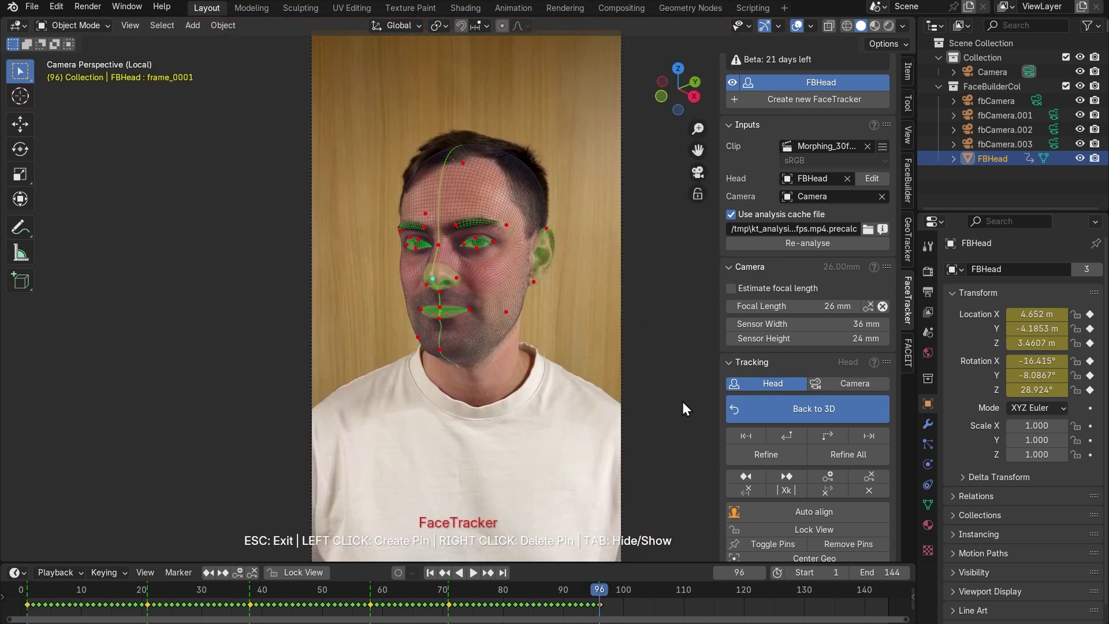
Track the head forward from frame 96 to frame 113 and step back to the puckered-lips pose at frame 109.
click(815, 436)
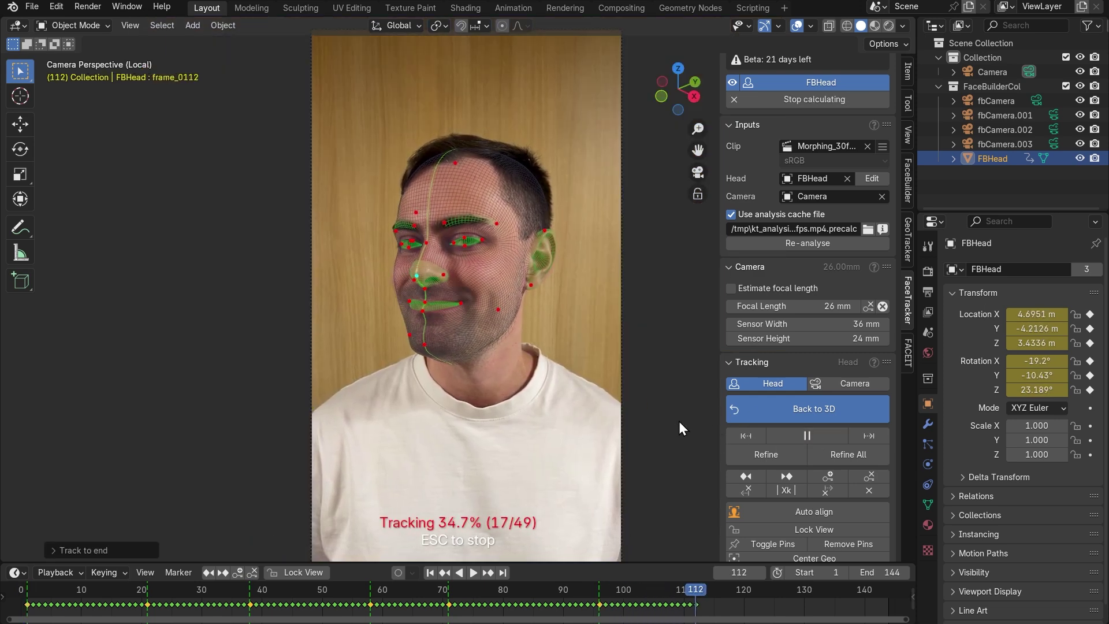
key(Escape)
key(Left)
key(Left)
key(Left)
key(Left)
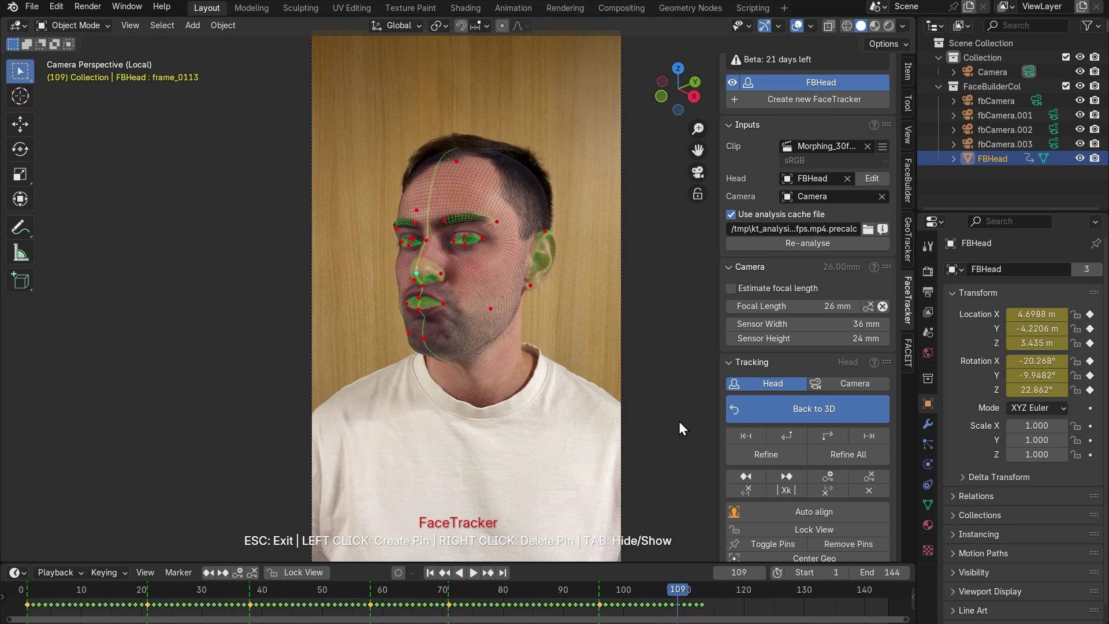
scroll(425, 304, up, 4)
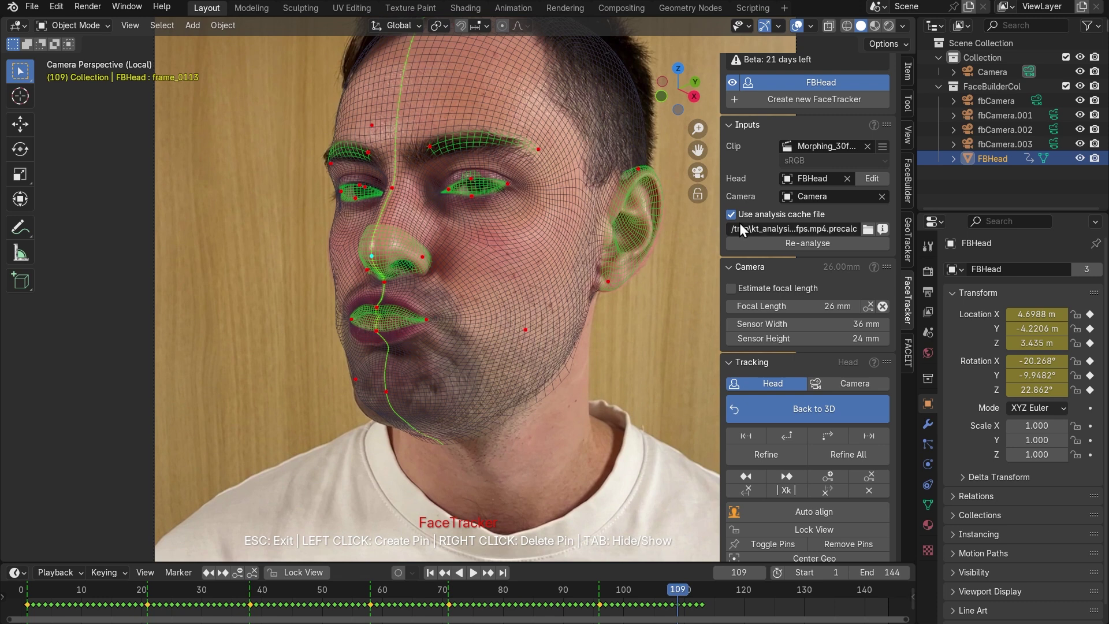
Open the head for editing in FaceBuilder, take a new snapshot of frame 109, and auto-align the mesh to it.
click(871, 178)
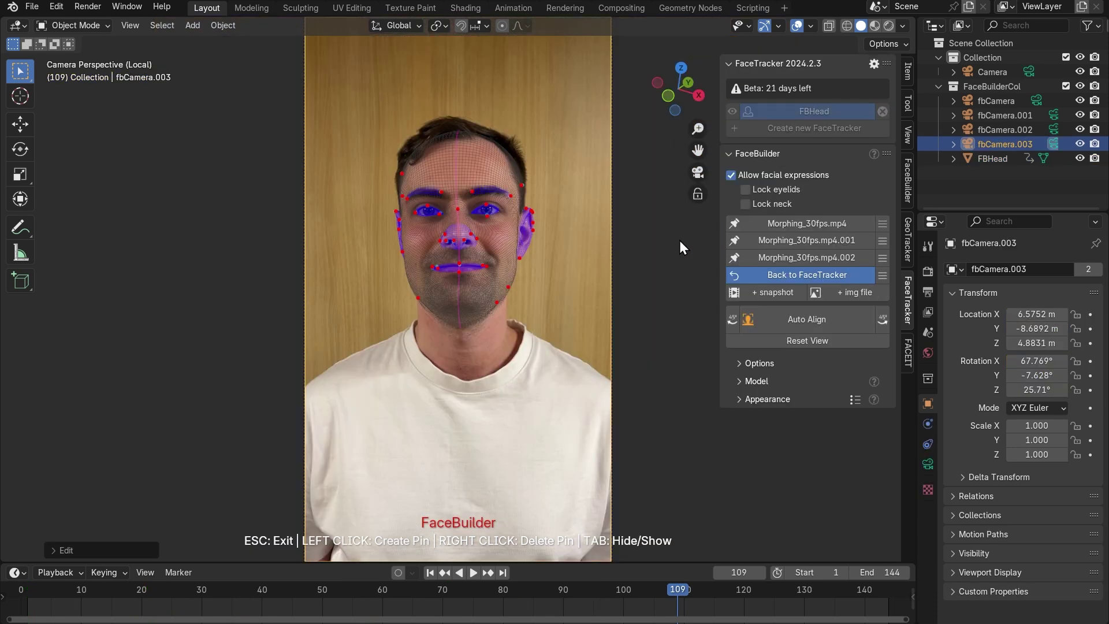
click(761, 290)
click(807, 337)
scroll(417, 280, up, 6)
Shape the mesh's puckered lips and the area below them with pins in the frame 109 snapshot.
drag(430, 285, 430, 278)
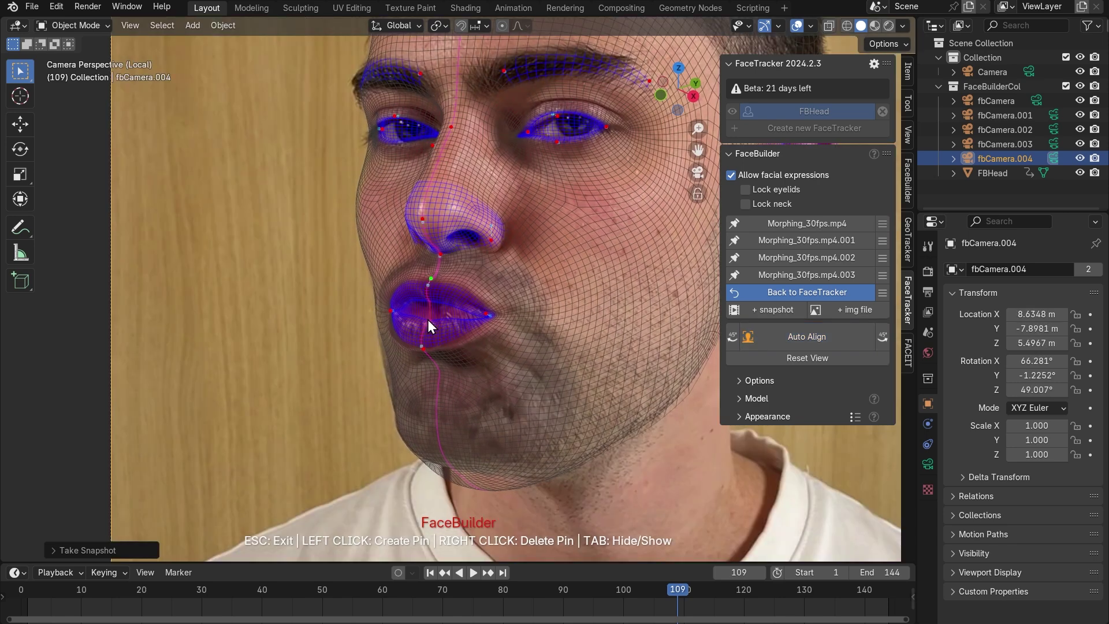
drag(429, 320, 428, 300)
drag(422, 348, 422, 363)
drag(506, 315, 490, 311)
click(428, 301)
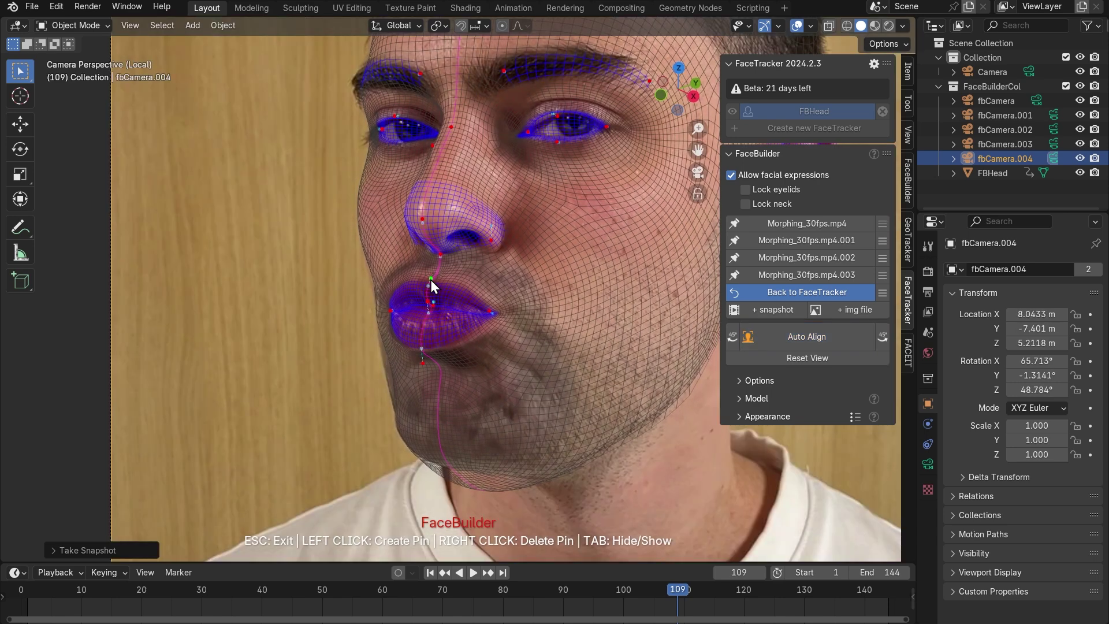
drag(431, 278, 431, 275)
drag(427, 302, 427, 295)
drag(423, 363, 400, 390)
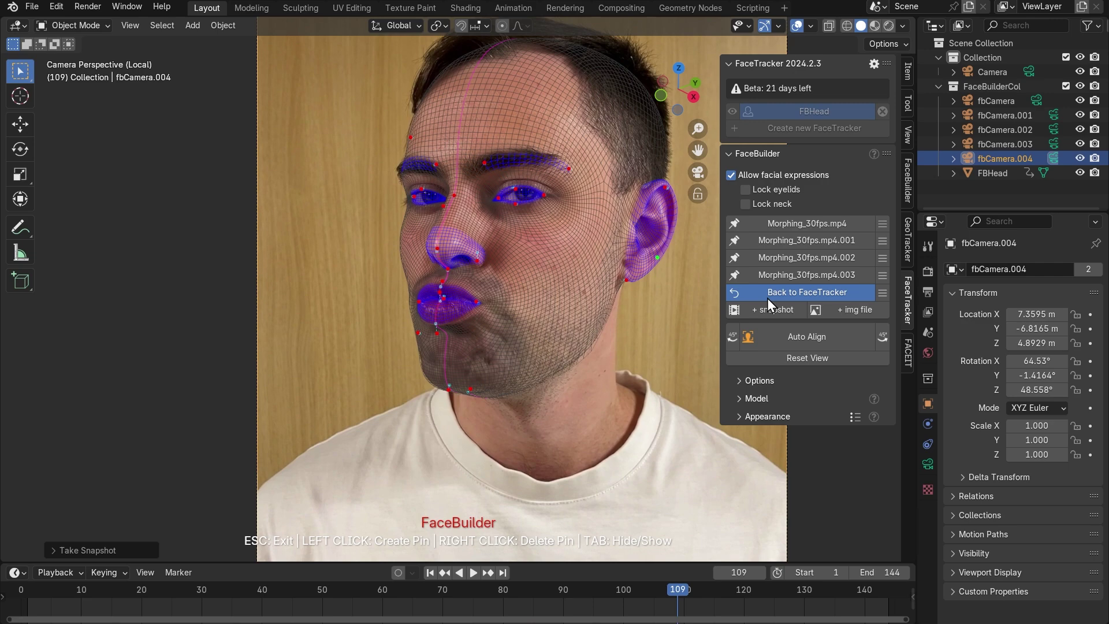
Return to FaceTracker pinmode and pin the updated head mesh at frame 109.
click(767, 298)
click(778, 431)
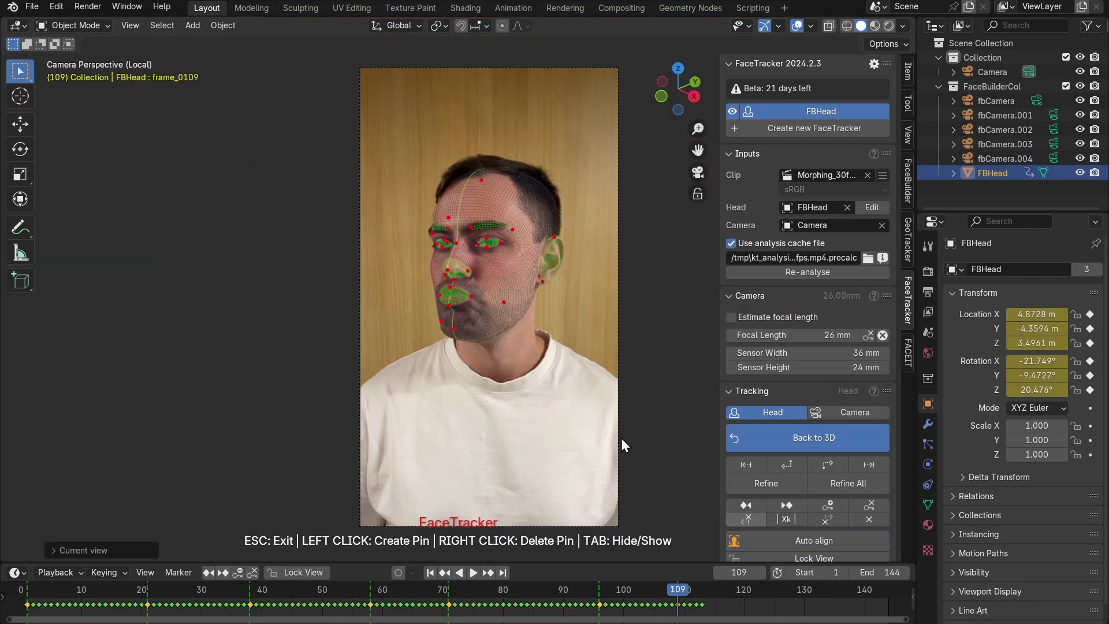
scroll(520, 330, up, 5)
click(374, 217)
scroll(646, 397, down, 2)
Go back through the keyframes to frame 71, re-aligning the mesh and moving pins at the lower lip, cheek, ear and temple.
key(alt+Left)
click(762, 543)
key(alt+Left)
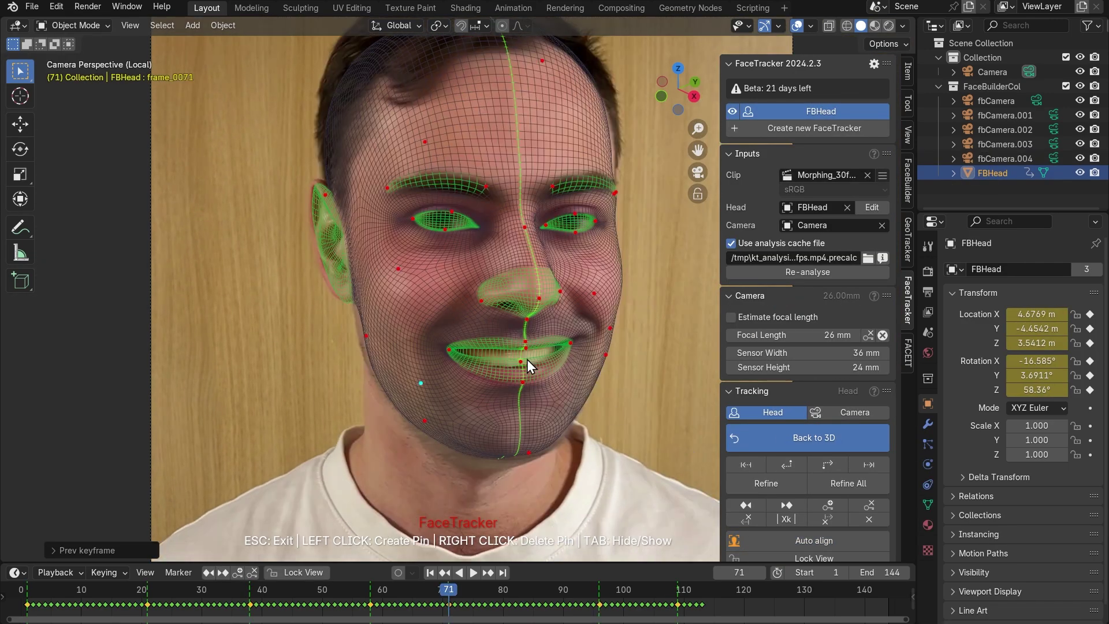
drag(522, 361, 522, 373)
drag(365, 335, 349, 338)
drag(325, 194, 323, 189)
drag(607, 146, 611, 146)
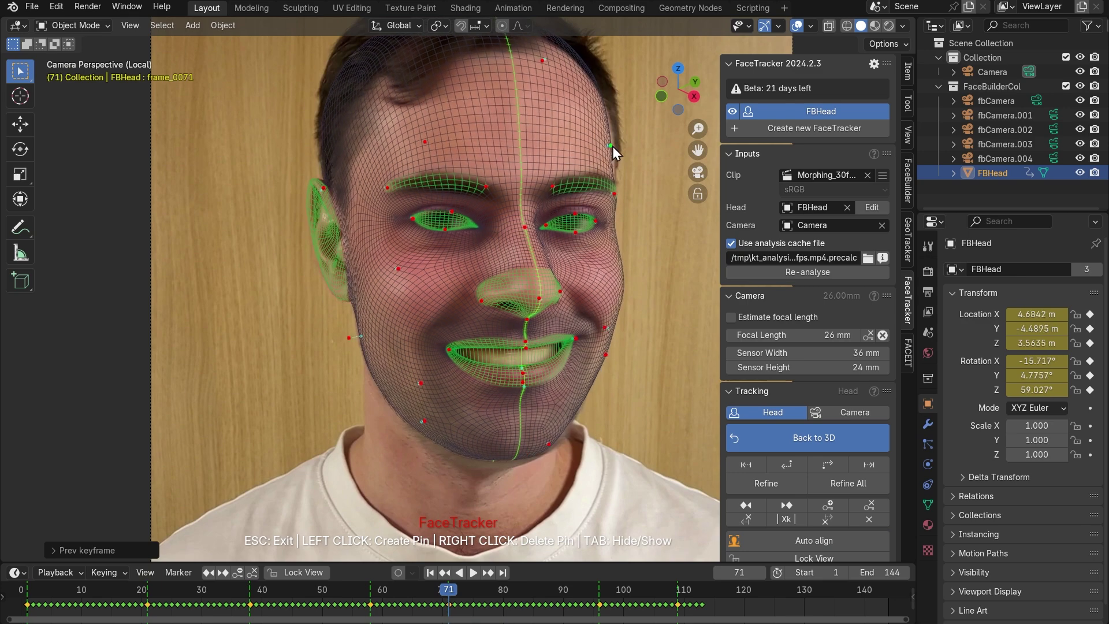
Go back to the keyframe at frame 58 and adjust the mesh with pins at the ear top, lower lip and chin.
key(Down)
click(302, 189)
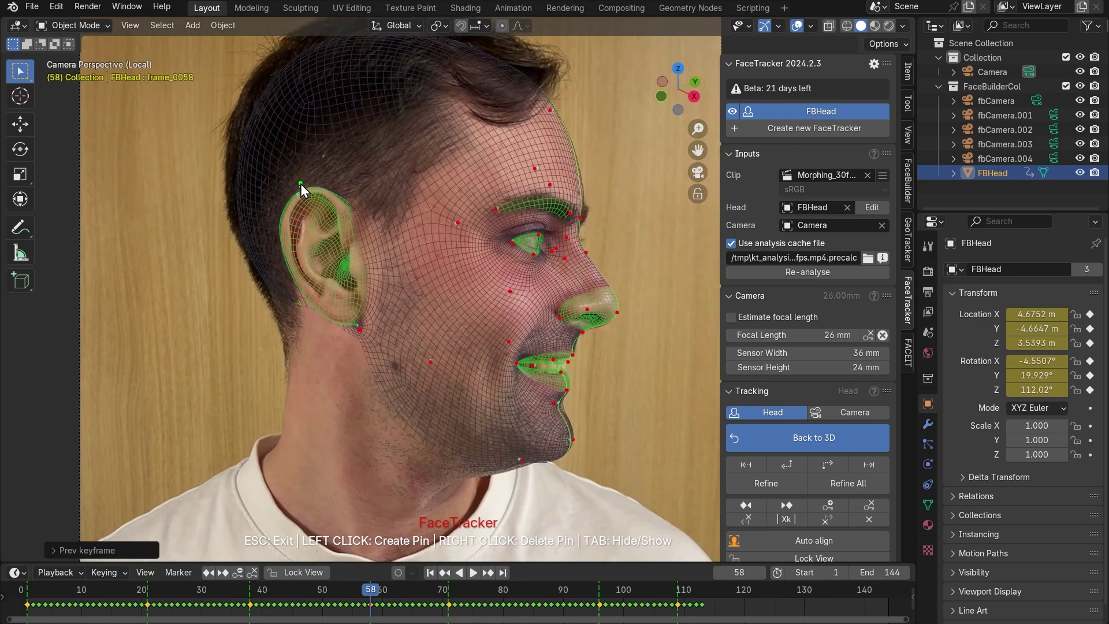
drag(561, 372, 547, 404)
drag(573, 439, 574, 436)
Go back one more keyframe, remove a misplaced pin, and correct the mesh fit with the neighbouring pins.
key(Down)
click(543, 286)
drag(544, 288, 547, 292)
right_click(272, 203)
drag(265, 195, 255, 197)
Return to frame 1, remove the five pins around the chin and jaw, and realign the jawline with a new pin.
key(Down)
key(Down)
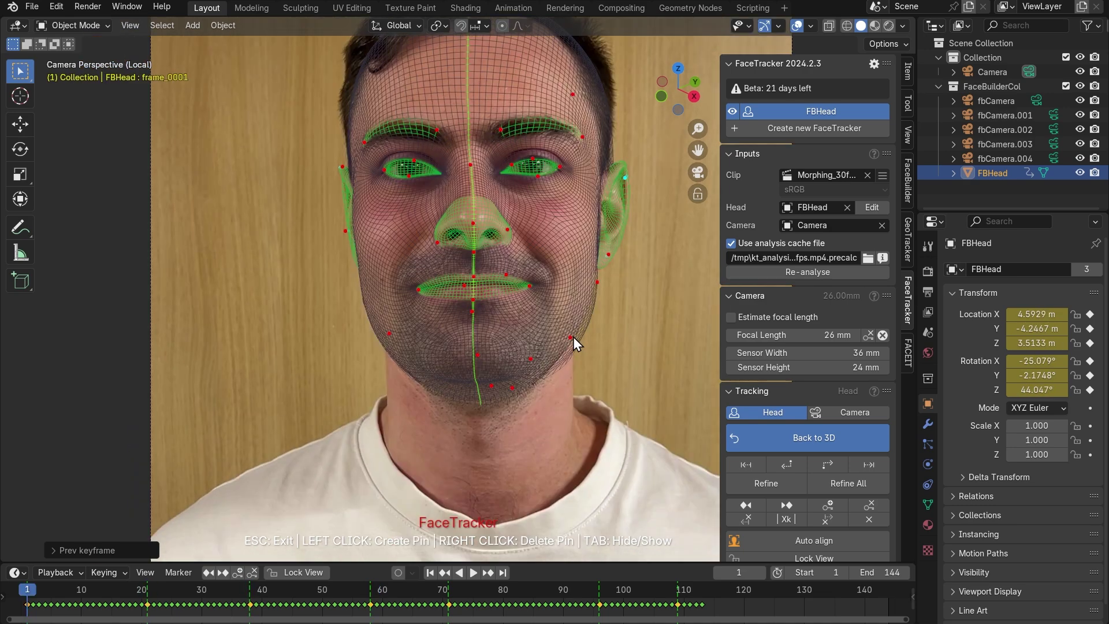
right_click(570, 337)
right_click(512, 387)
right_click(477, 356)
right_click(491, 384)
right_click(532, 357)
drag(575, 349, 564, 347)
Track towards the end of the clip, then correct the mouth corner, cheek and chin with pins at frame 119.
click(869, 464)
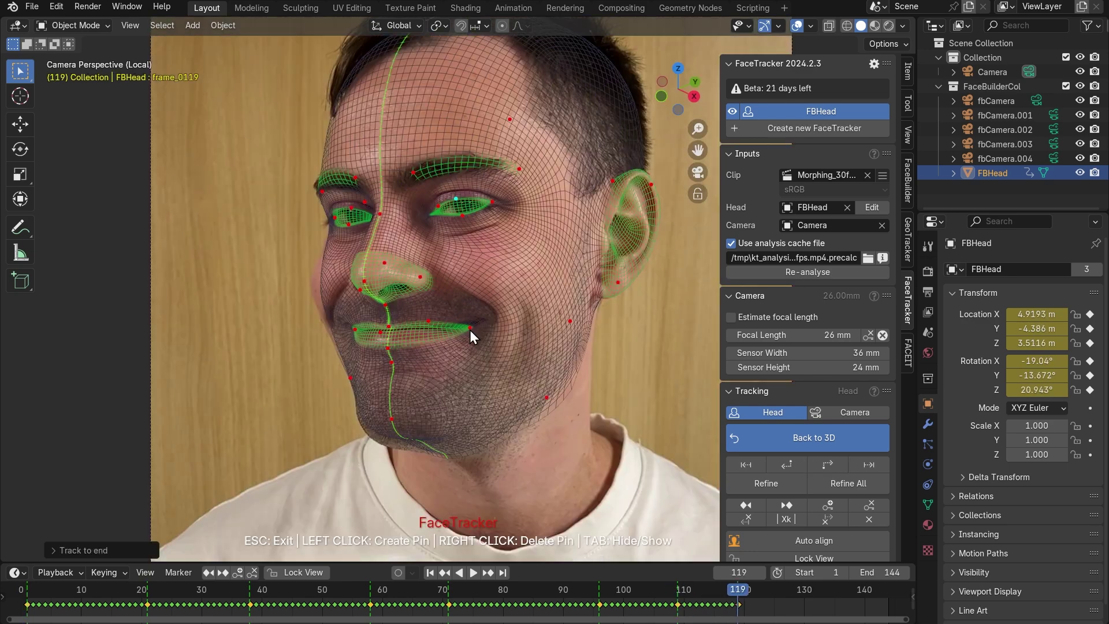
drag(470, 328, 471, 323)
drag(327, 286, 319, 284)
drag(391, 419, 388, 433)
click(442, 456)
Continue tracking to frame 144 and adjust the pins at the chin and the far side of the jaw.
click(869, 464)
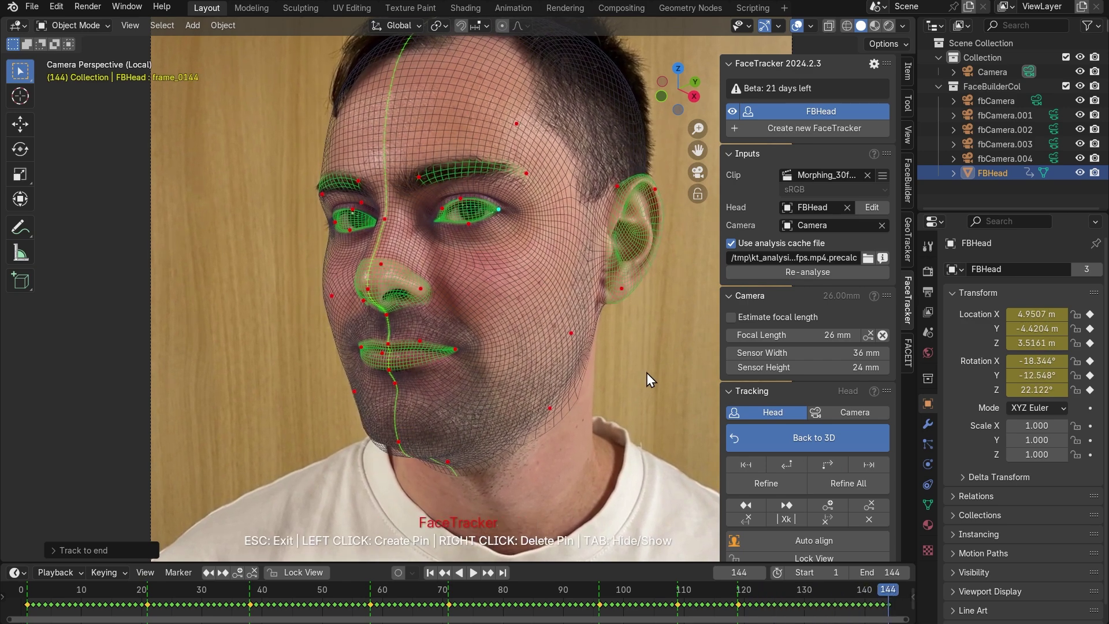
drag(399, 441, 401, 429)
drag(353, 389, 355, 392)
scroll(355, 391, down, 3)
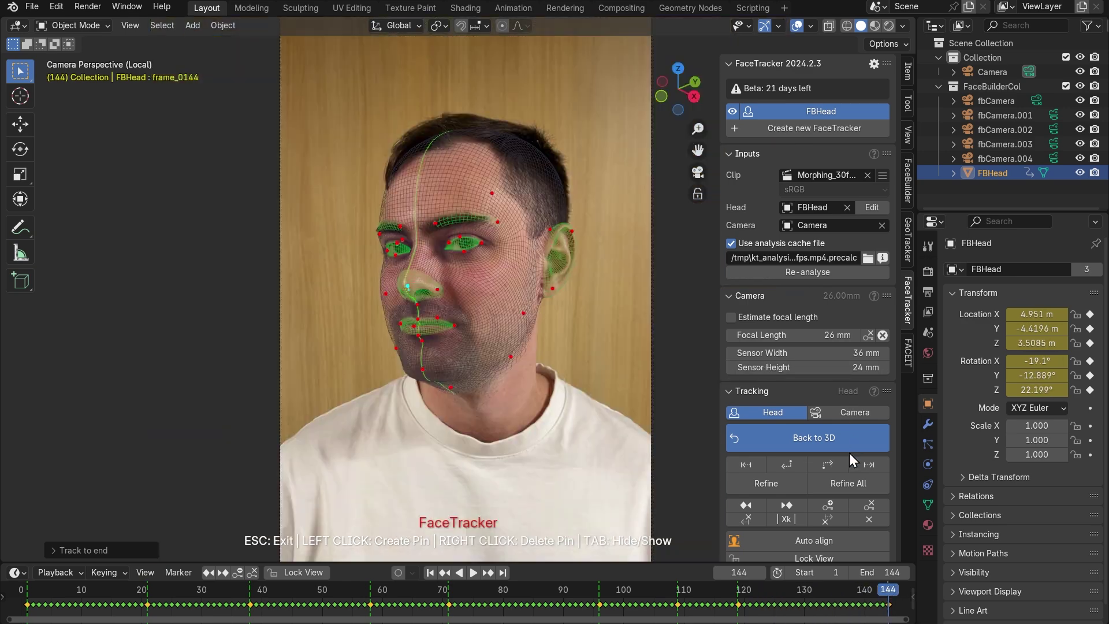
Refine the whole track, leave pinmode, and play back the animated head.
click(847, 483)
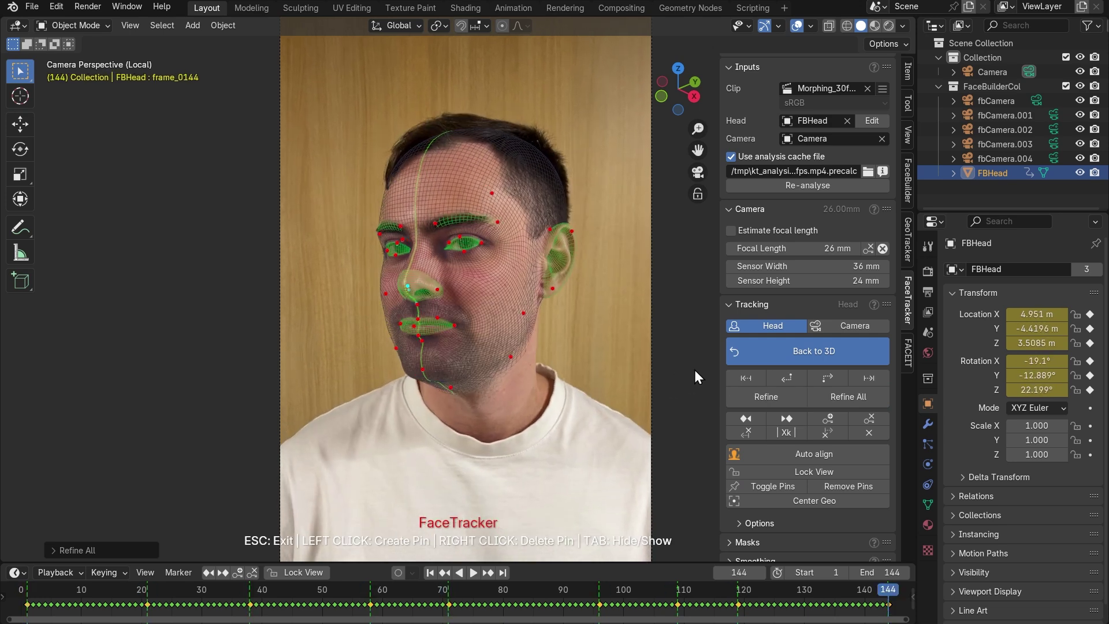
key(Escape)
key(space)
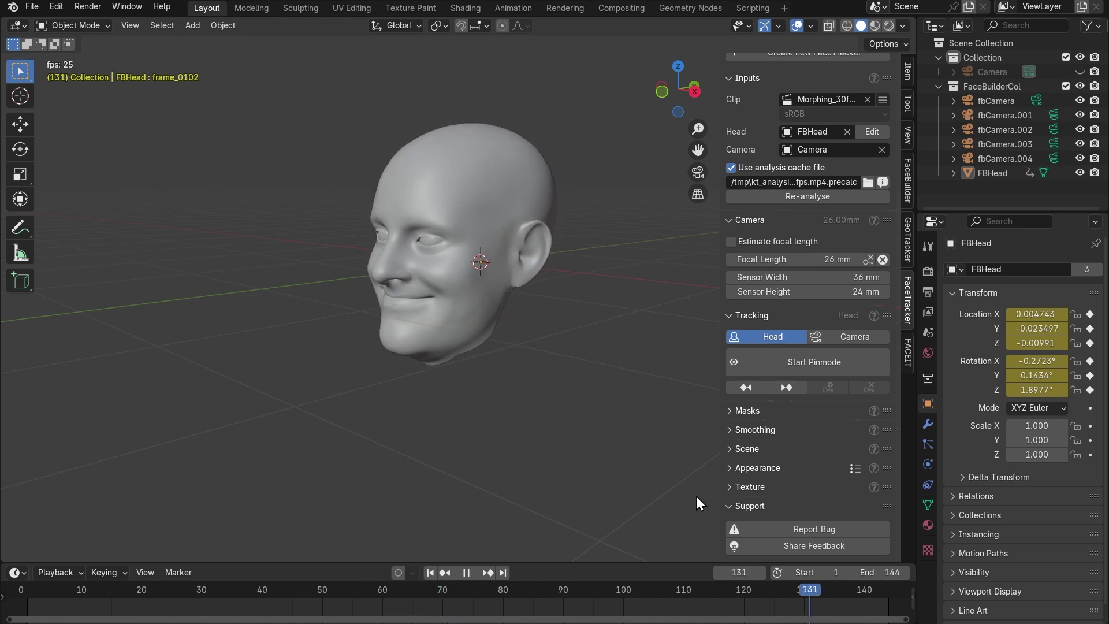
key(space)
Set the head's texture UV layout in FaceBuilder to maxface.
click(910, 173)
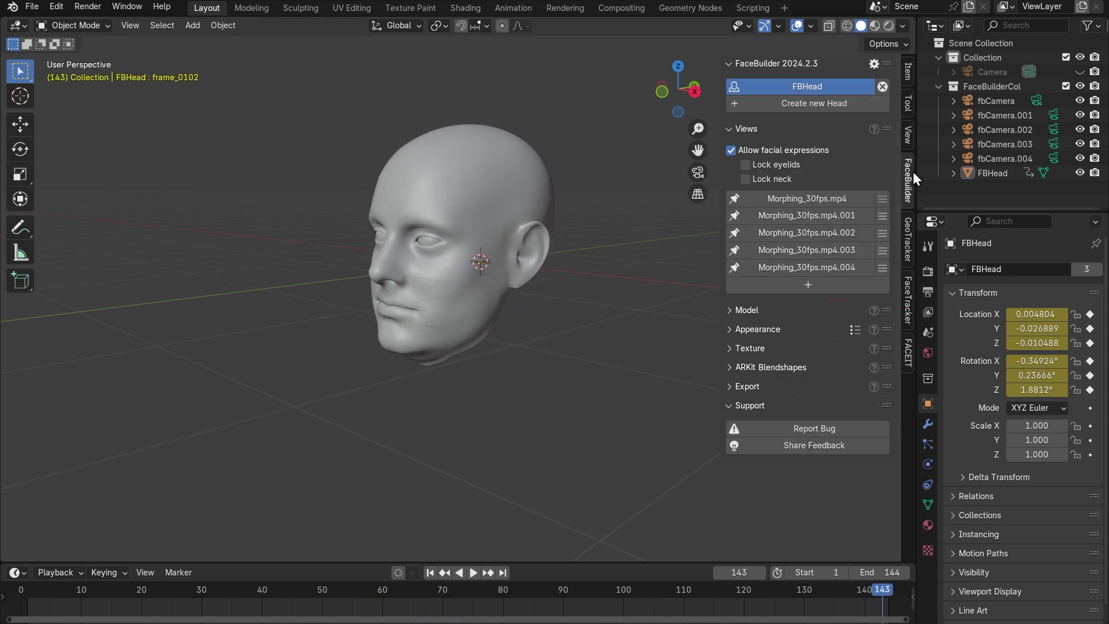
click(735, 349)
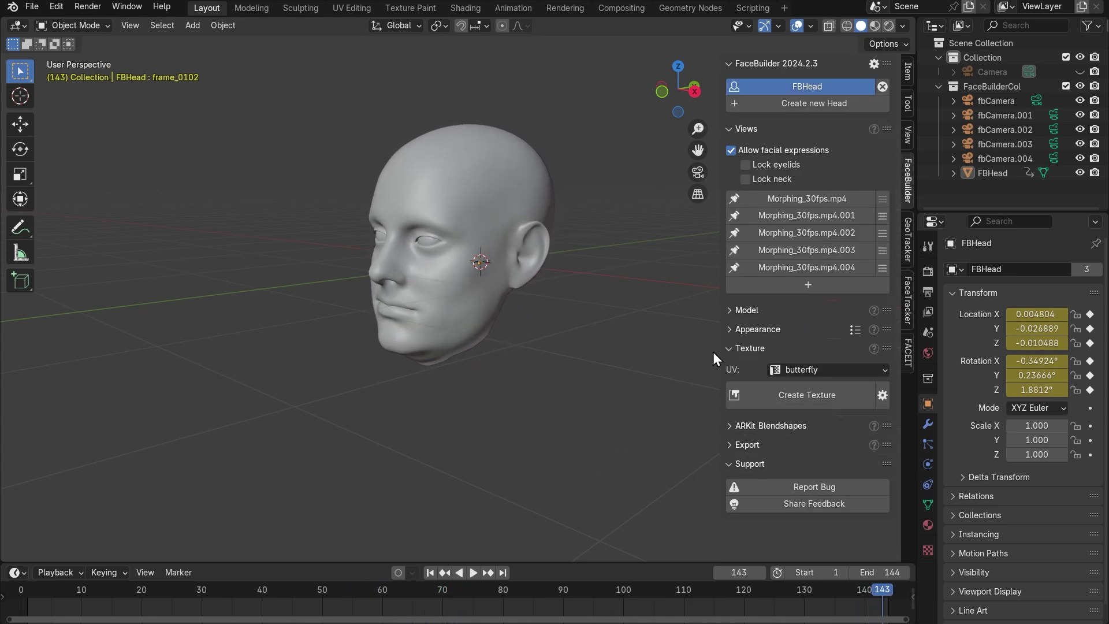
click(817, 367)
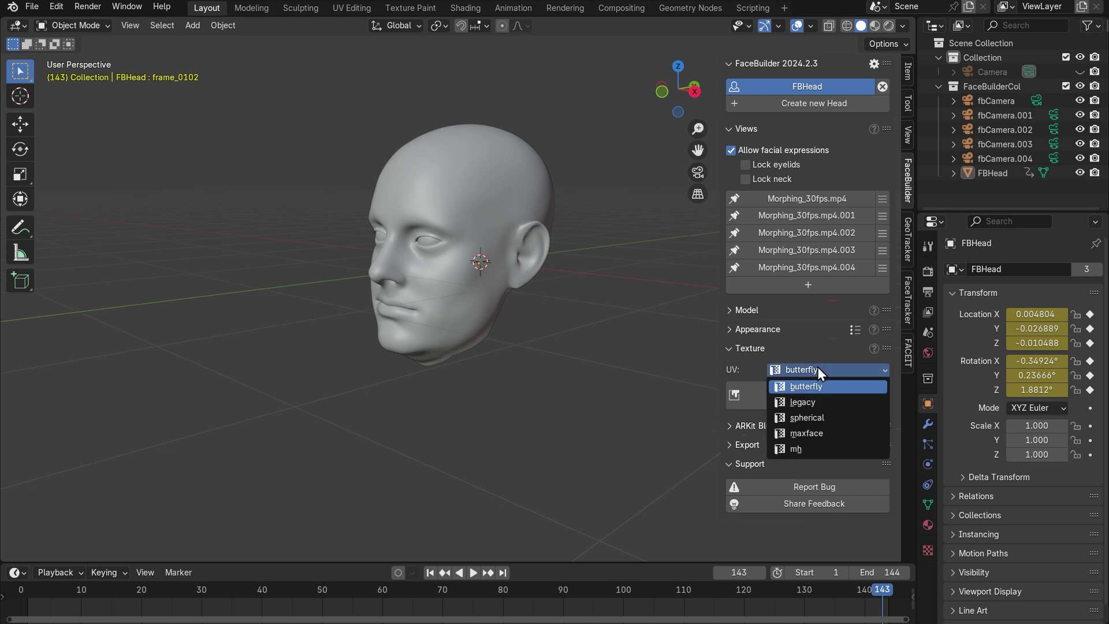
click(818, 434)
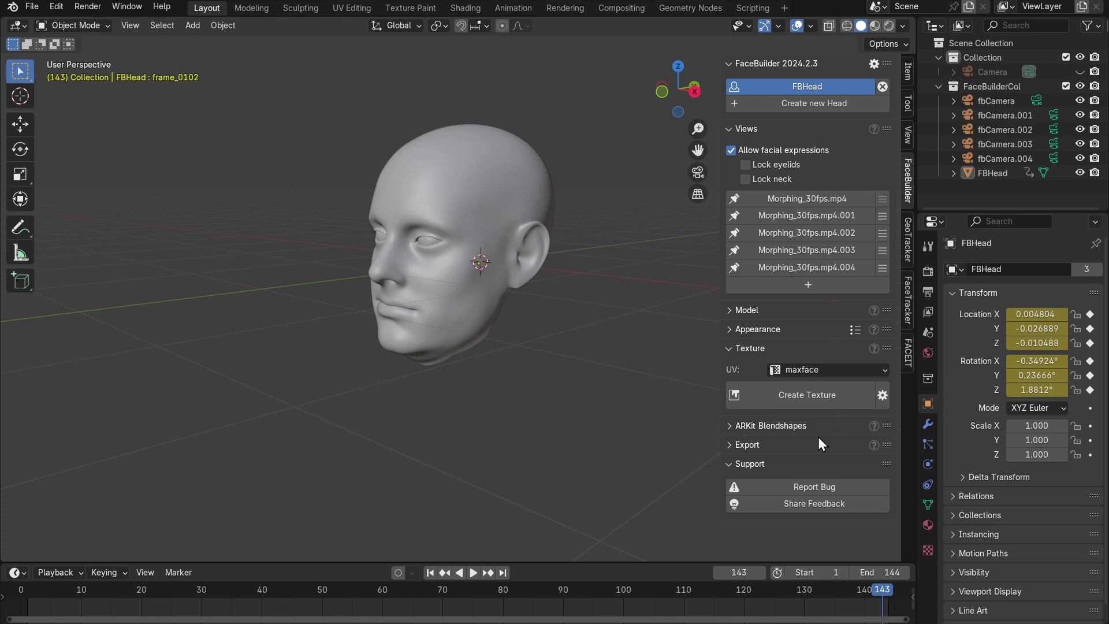
In FaceTracker's texture settings, set Expand edges to 0.52 %.
click(907, 303)
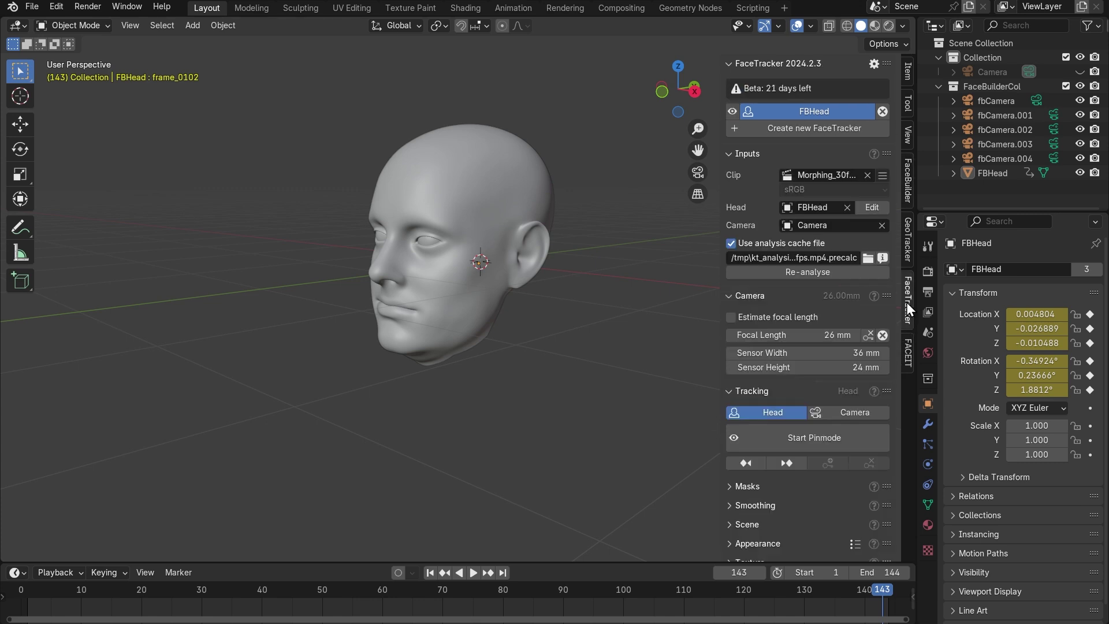
scroll(749, 515, down, 3)
click(749, 503)
scroll(750, 498, down, 5)
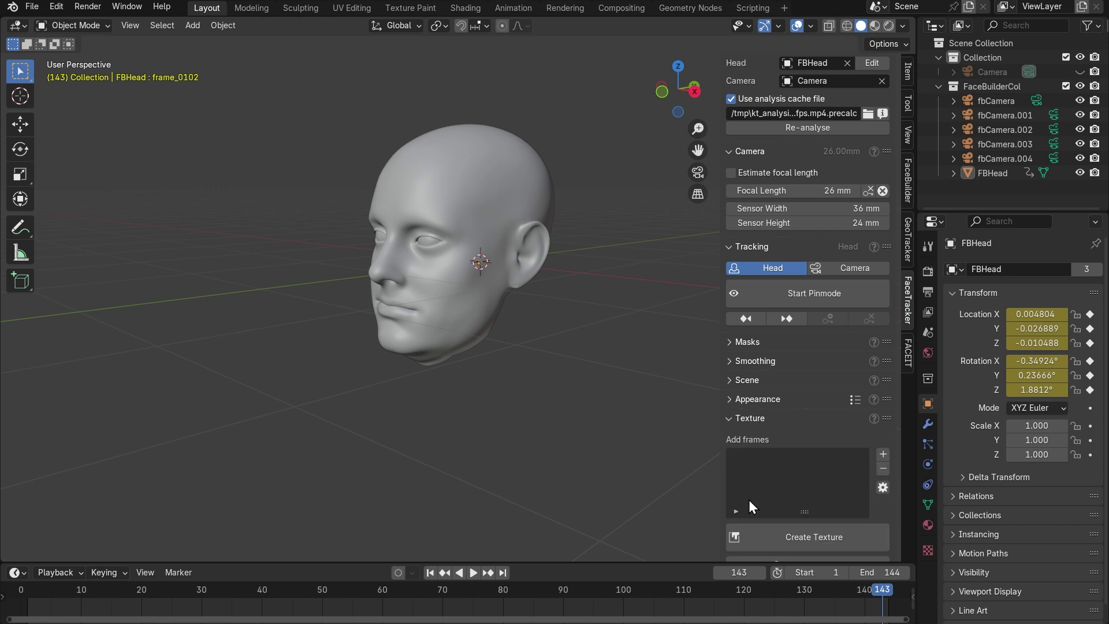
click(883, 404)
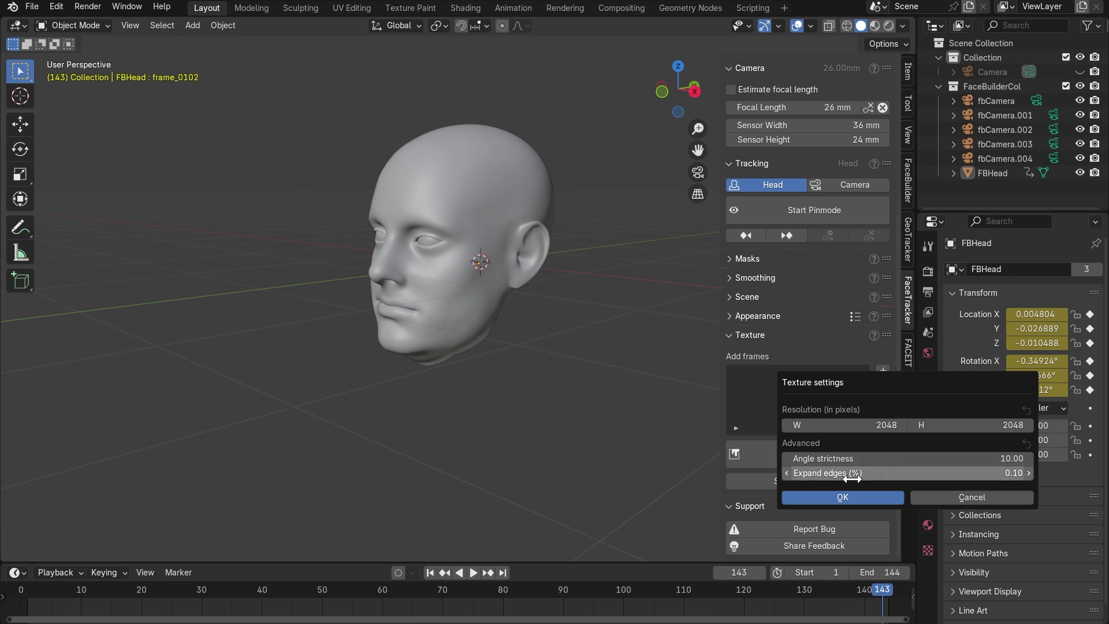
mouse_move(936, 475)
mouse_down()
mouse_move(982, 475)
mouse_move(938, 477)
mouse_up()
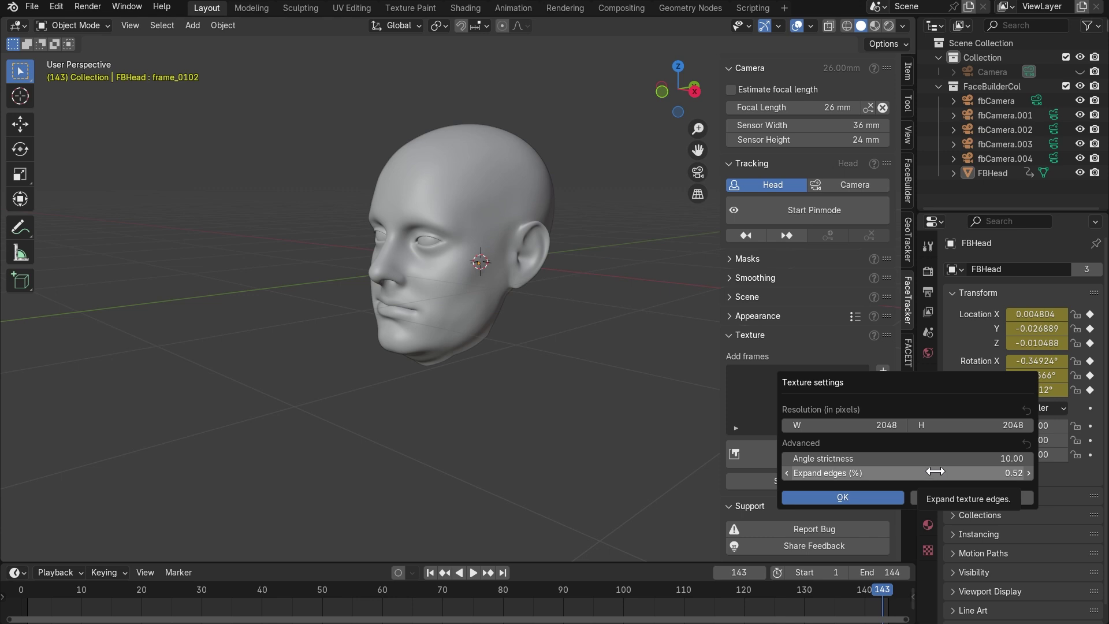
click(868, 497)
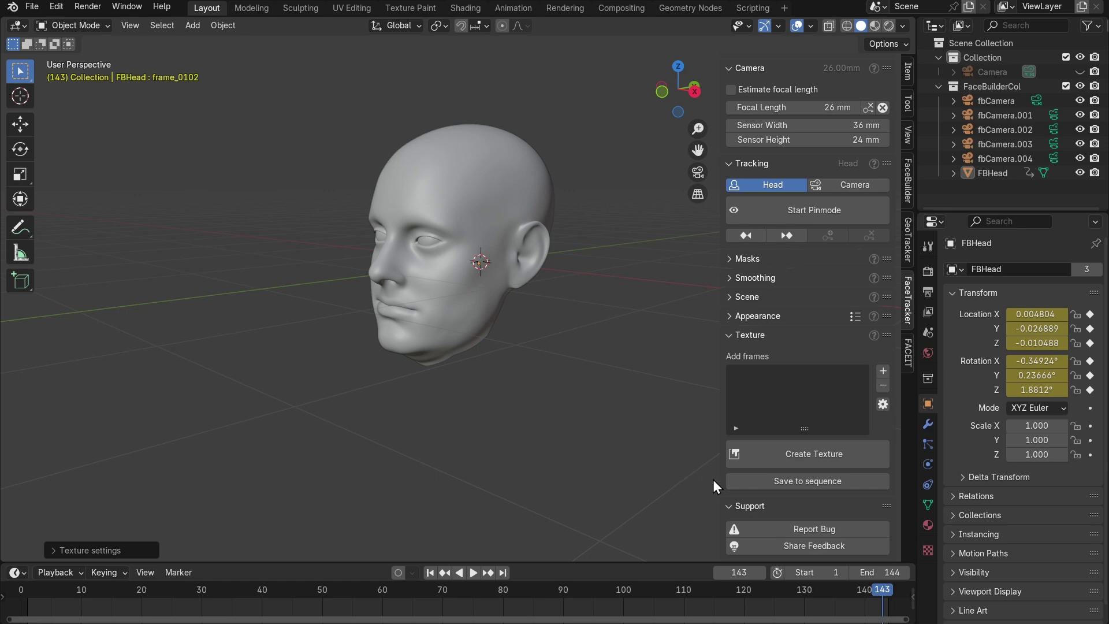
Save the texture as a 2048 x 2048 PNG sequence for frames 1 to 144 in the Texture_v01 folder.
click(811, 482)
double_click(398, 192)
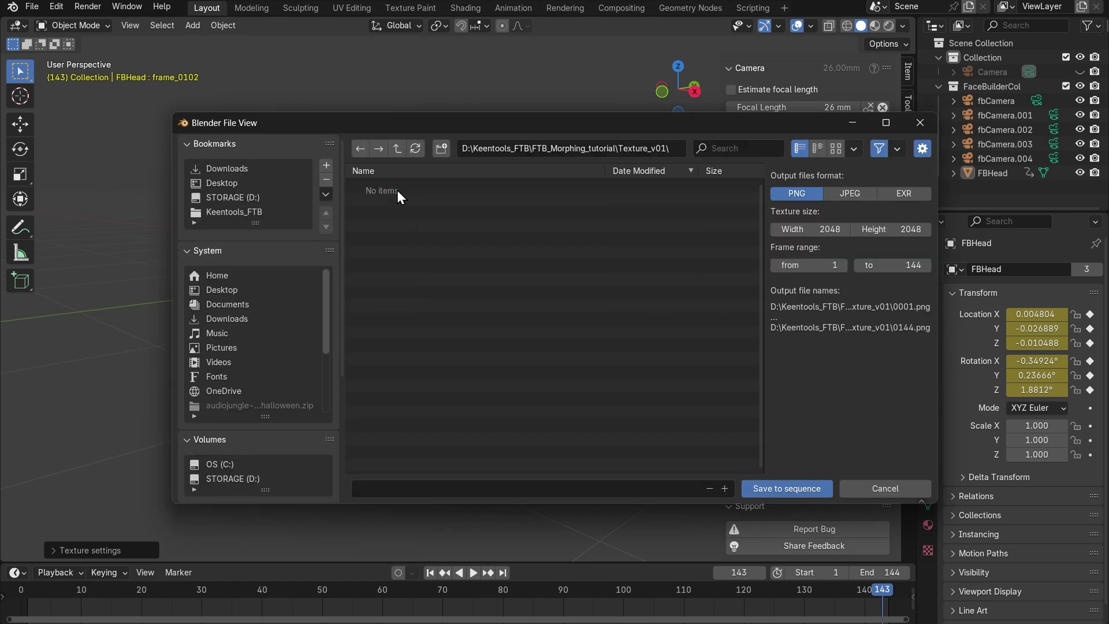
click(800, 488)
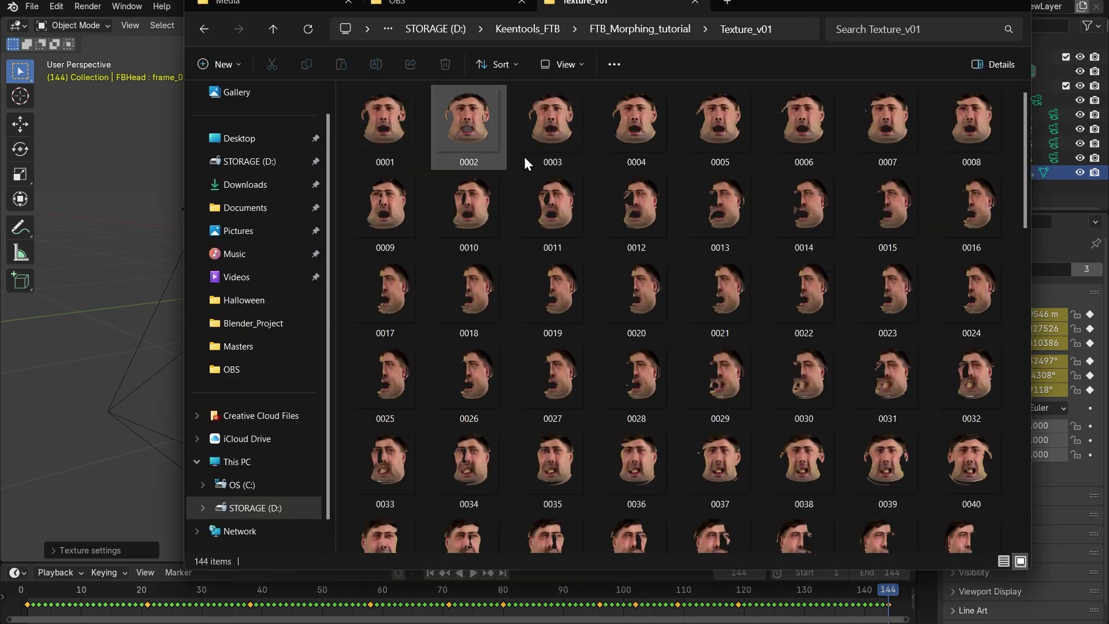
Look through the exported texture images in the Texture_v01 folder, then return to Blender.
scroll(738, 303, down, 10)
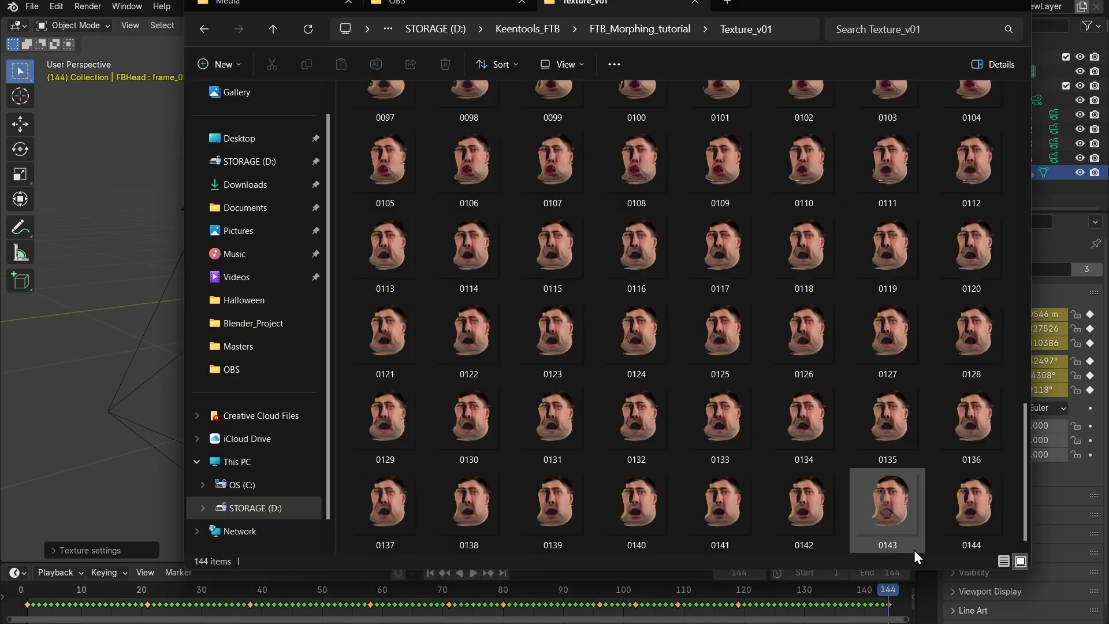
scroll(769, 354, up, 10)
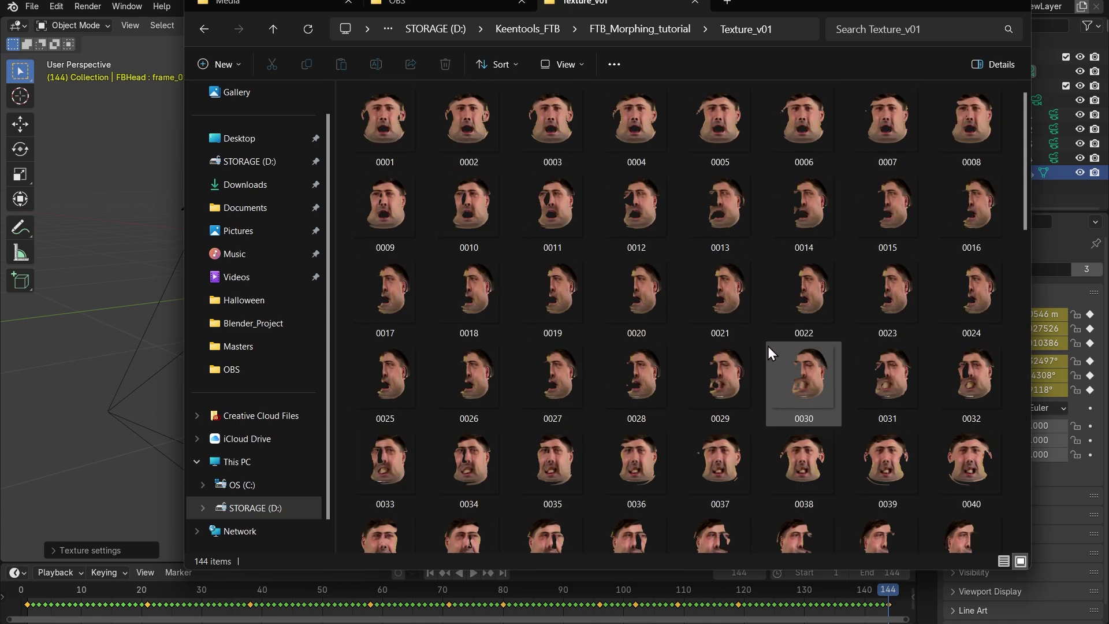
key(alt+Tab)
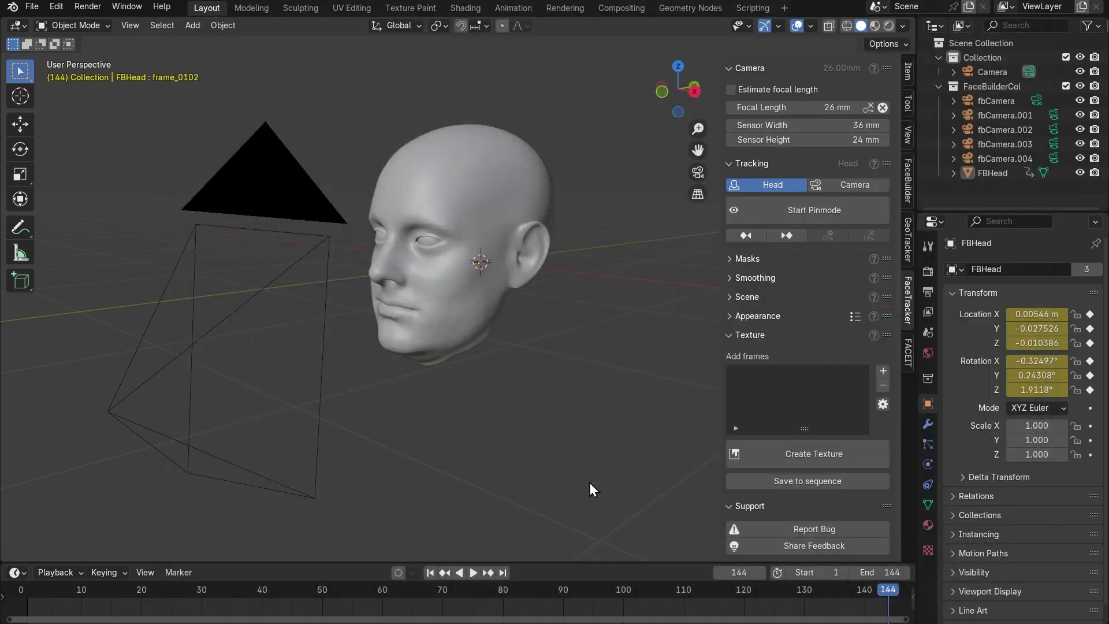
In the Shading workspace, add an Image Texture node to the head's material and load all Texture_v01 PNGs as an image sequence.
click(468, 8)
click(581, 377)
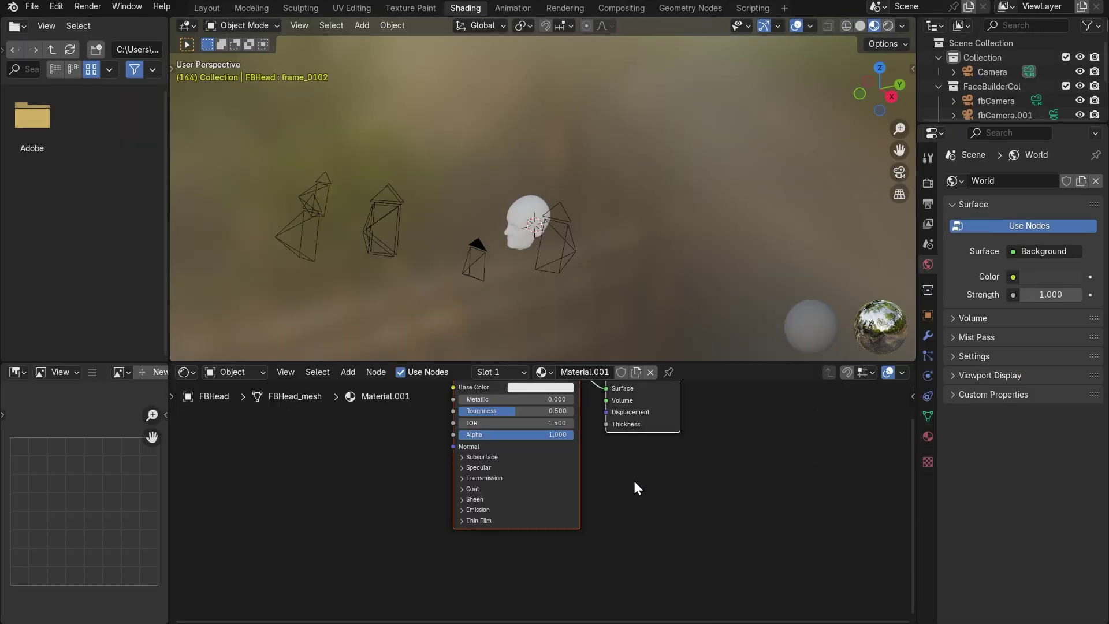
middle_drag(640, 501, 625, 566)
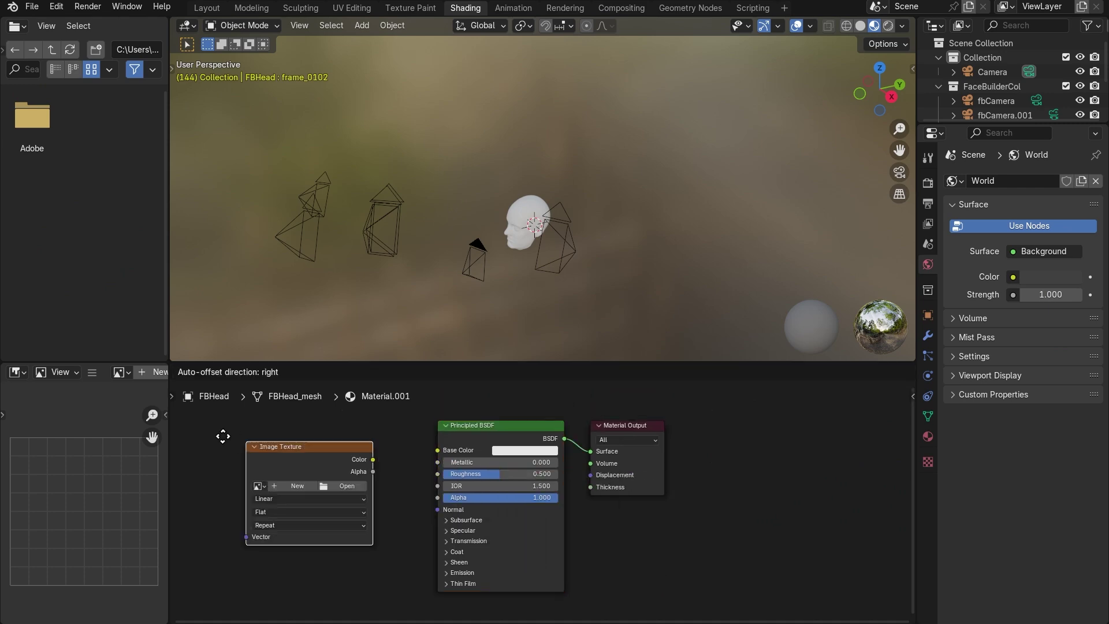
click(300, 466)
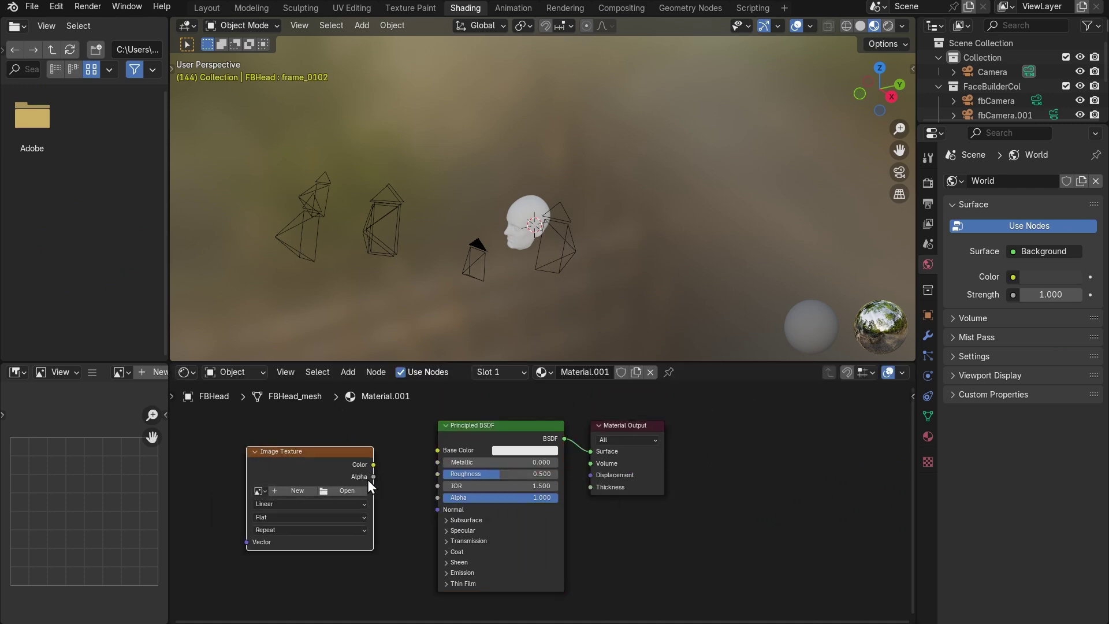
click(348, 491)
click(376, 186)
key(a)
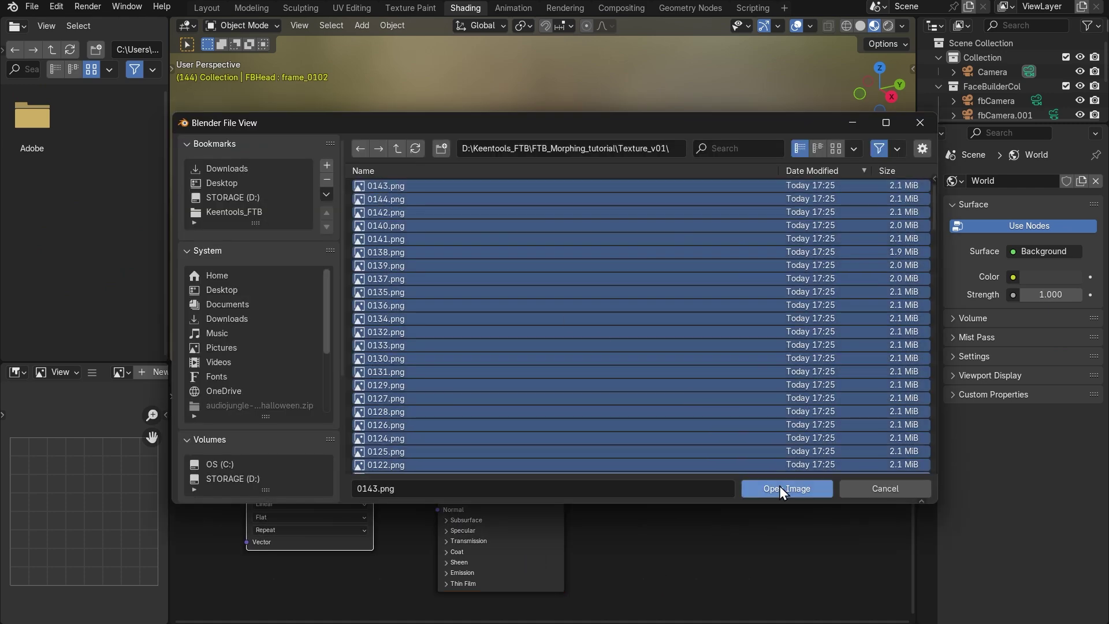
click(782, 488)
Add an Emission node between the image sequence's colour and the material output's Surface, moving the Principled BSDF out of the way.
click(390, 452)
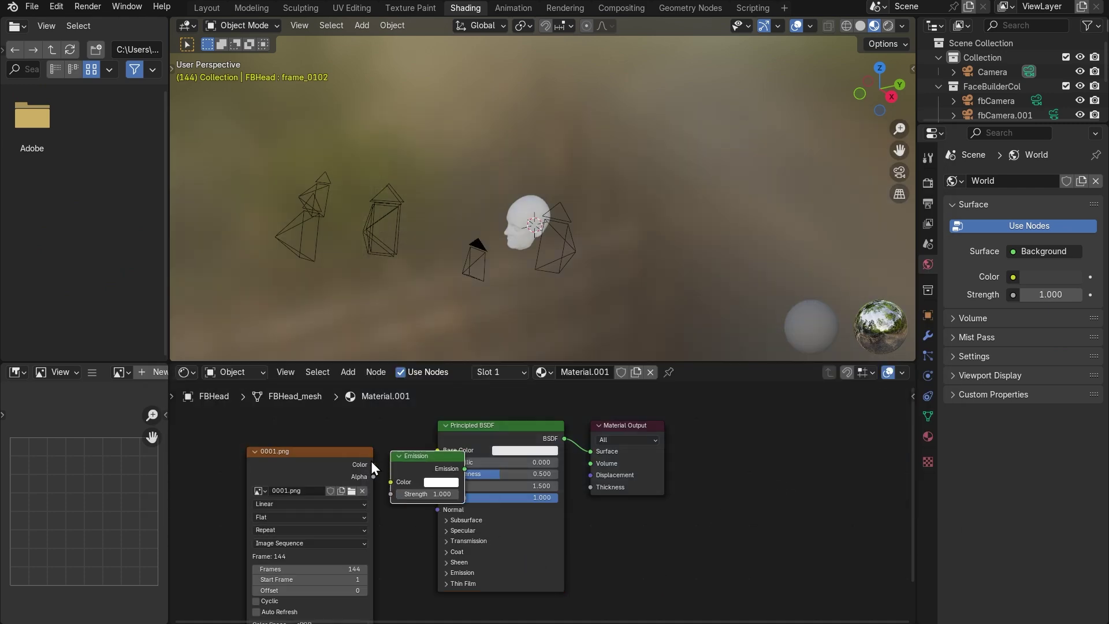
drag(374, 465, 386, 479)
drag(522, 454, 816, 462)
drag(464, 468, 590, 451)
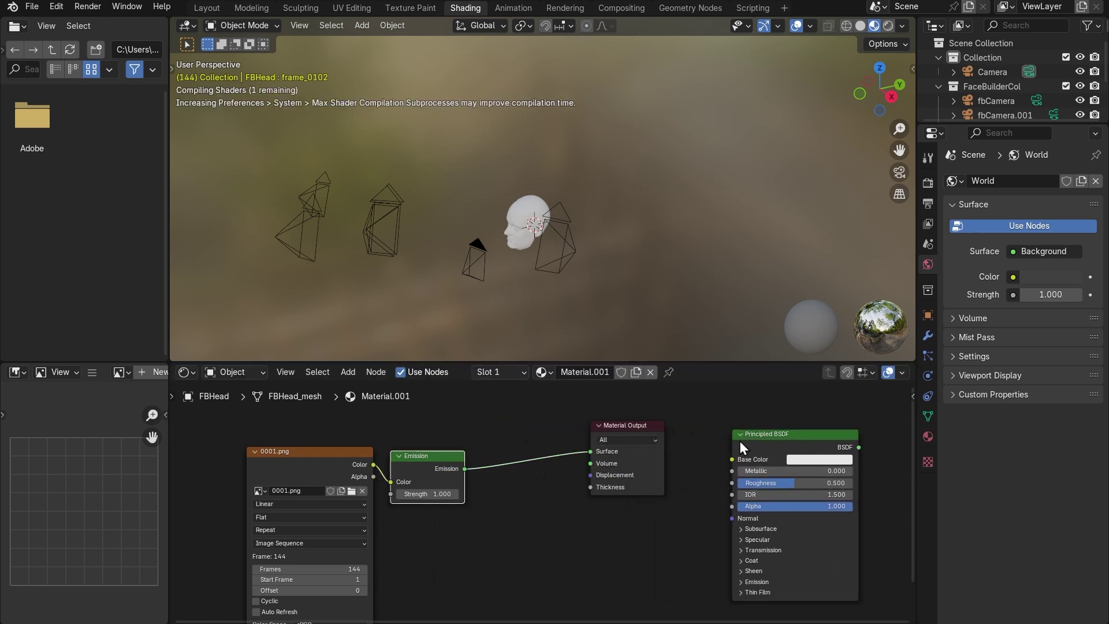
drag(746, 439, 775, 440)
View the head through the camera in rendered shading, try routing the texture to the Principled BSDF, and reconnect Emission to Surface.
key(KP_0)
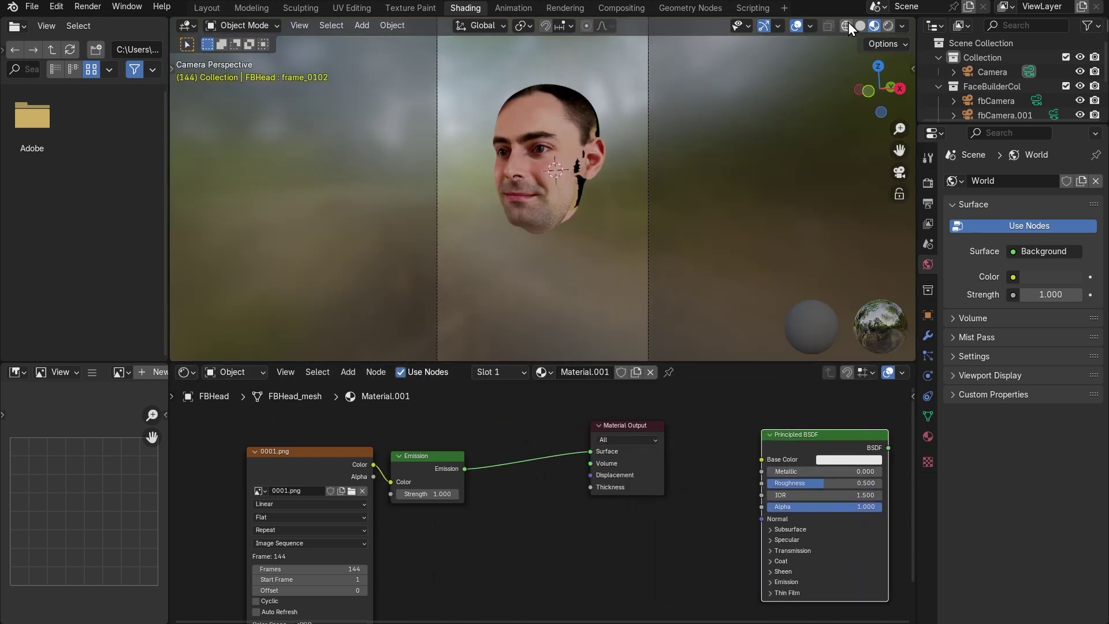
click(885, 23)
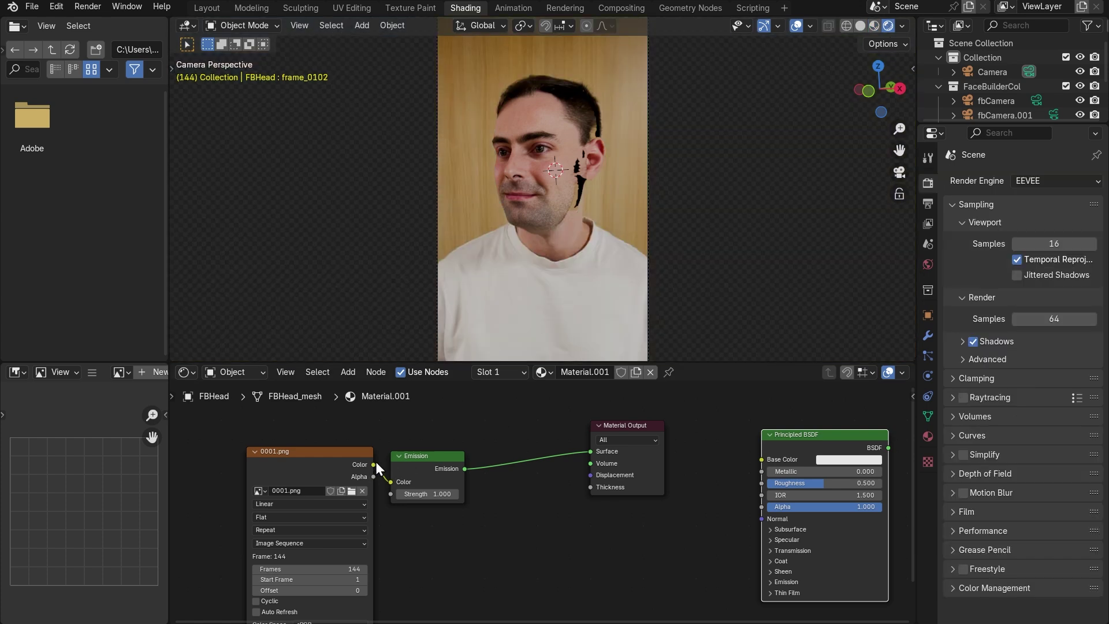
drag(373, 465, 588, 450)
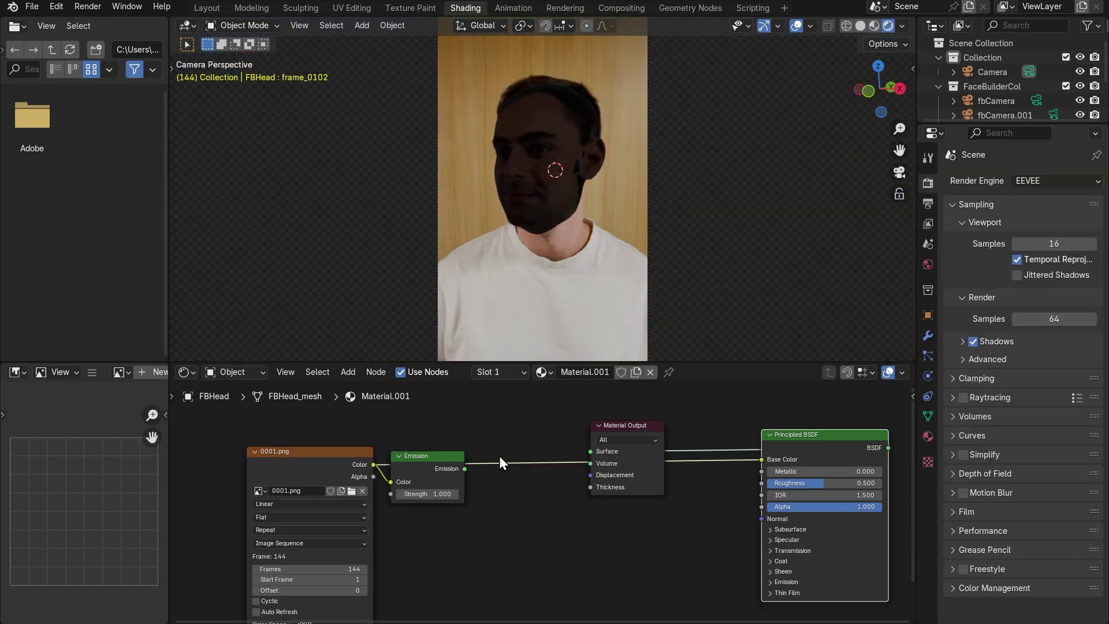
drag(464, 469, 591, 451)
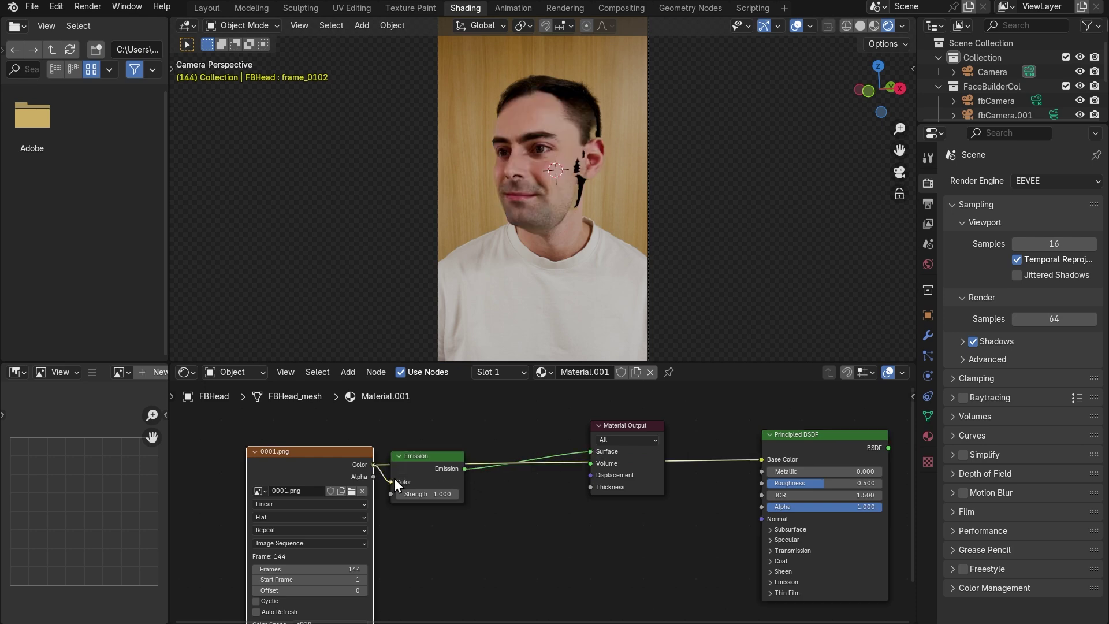
Reposition the Emission node and delete the unused Principled BSDF node.
drag(435, 455, 461, 504)
click(802, 438)
key(x)
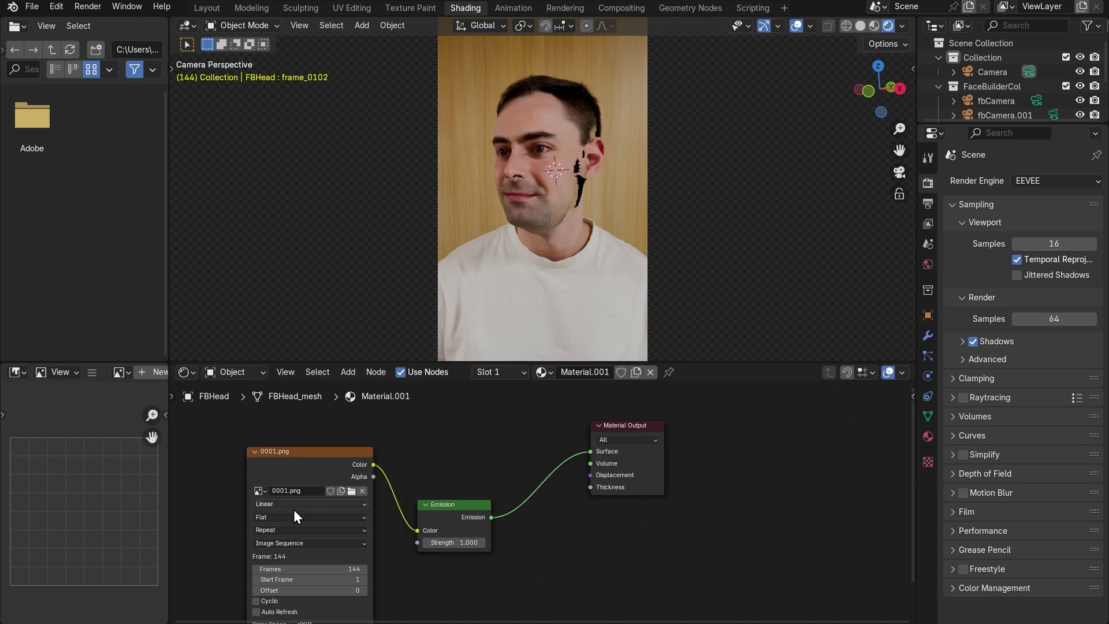
Enable Auto Refresh for the image sequence and play back the textured head animation.
middle_drag(282, 464, 333, 385)
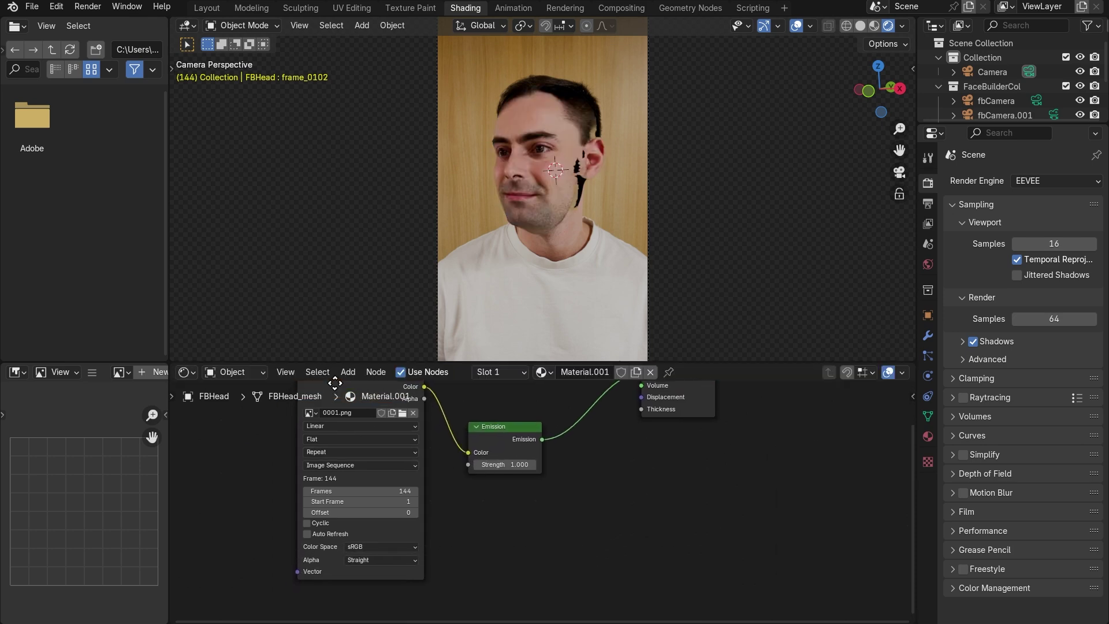
click(307, 533)
key(space)
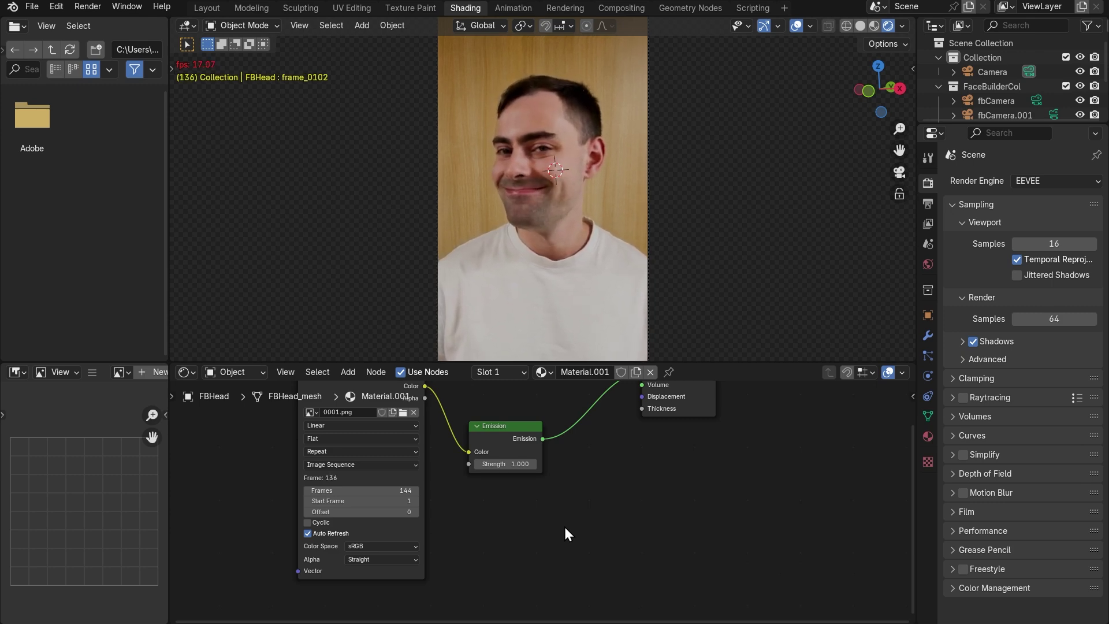
key(space)
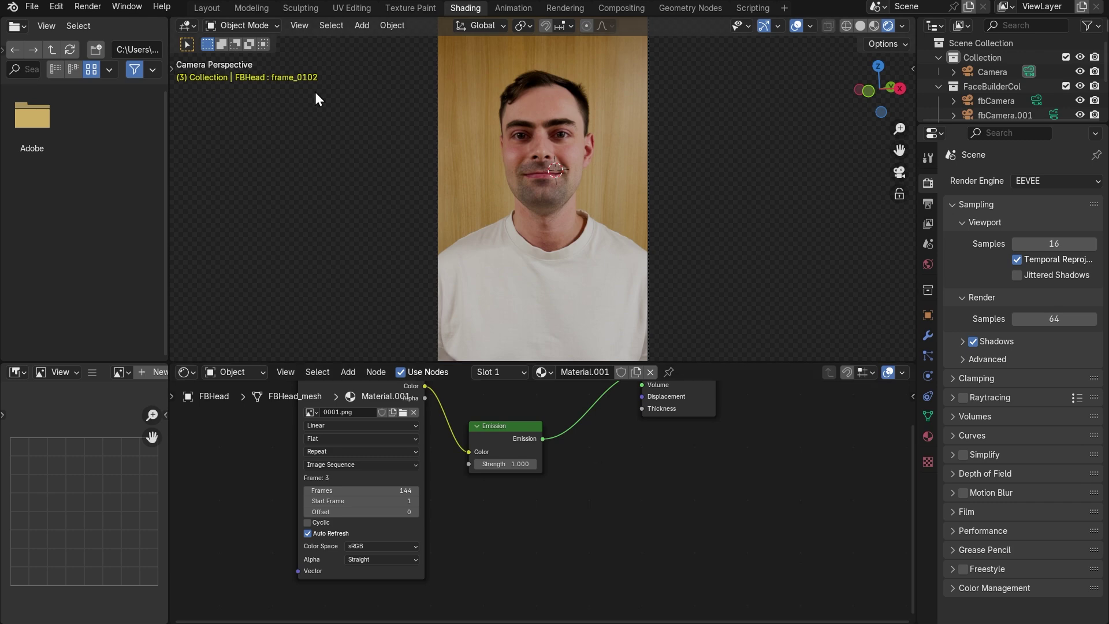
View the tracked head in the Layout workspace with Material Preview shading, select it, and play back part of its animation.
click(208, 8)
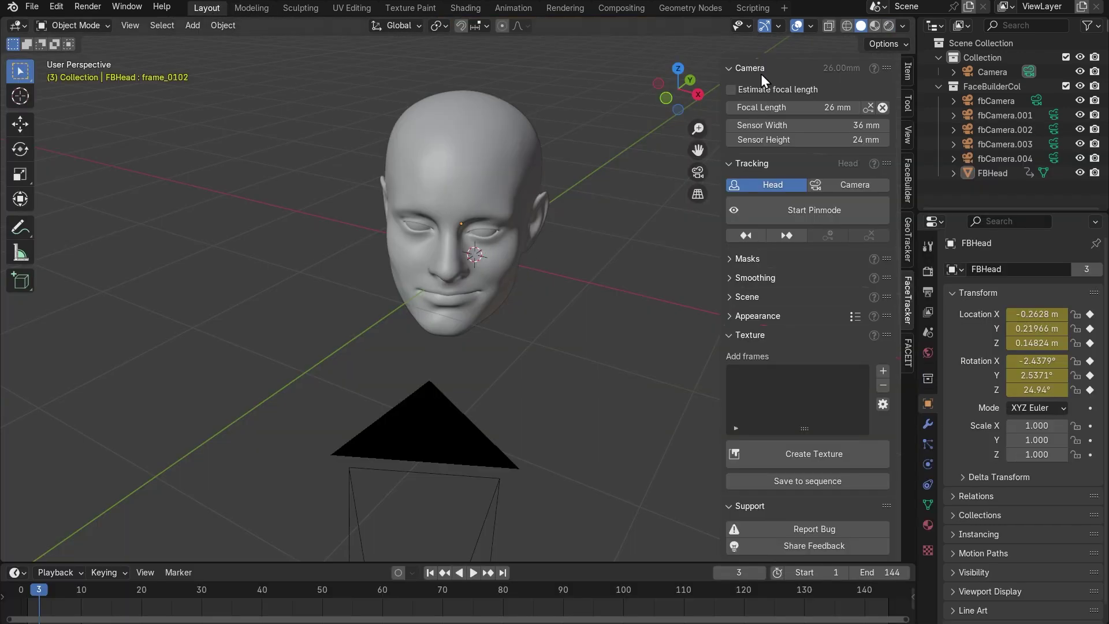
click(874, 27)
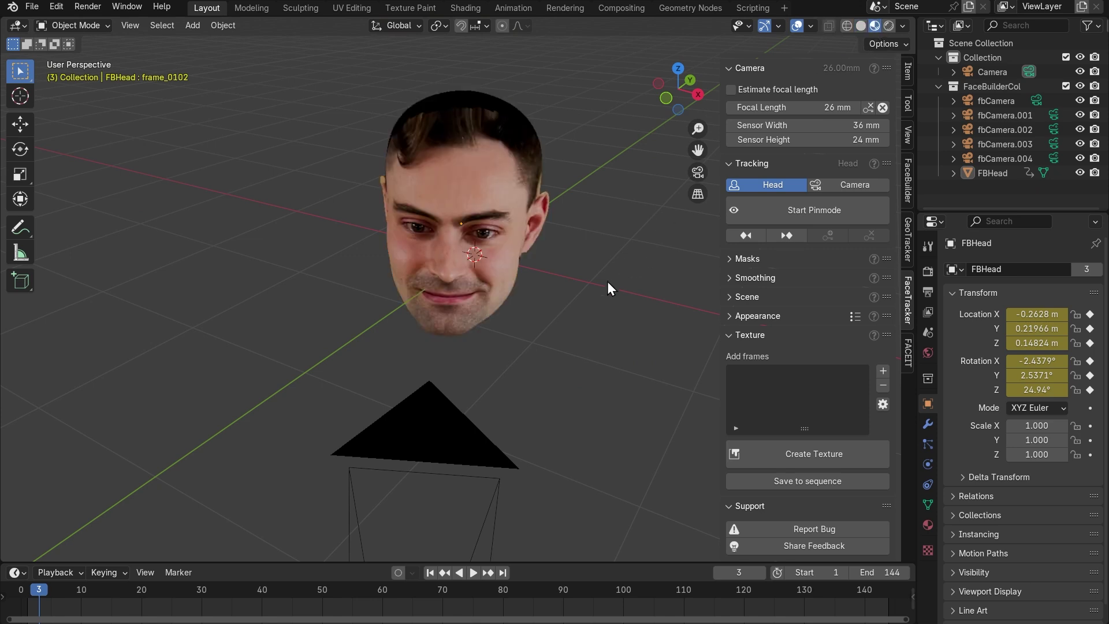
click(907, 72)
click(449, 132)
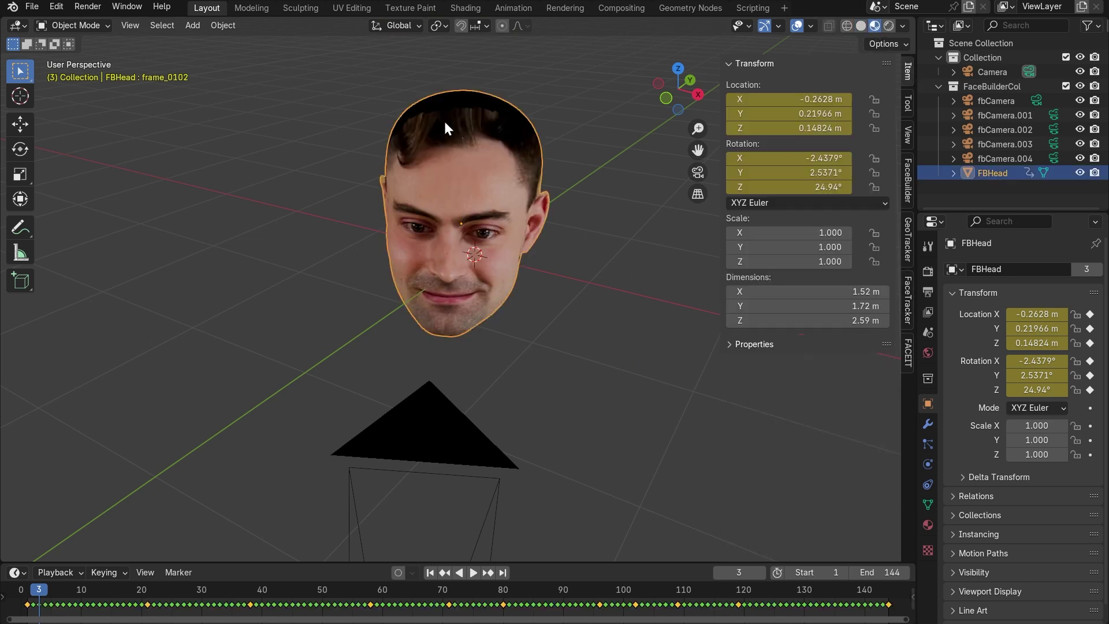
key(space)
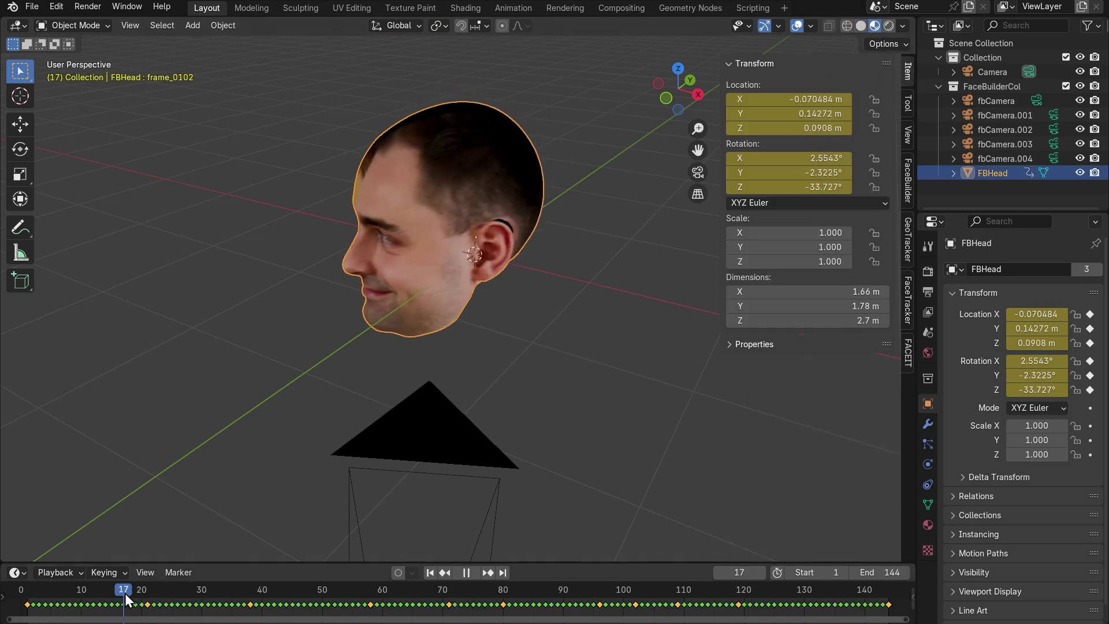
key(space)
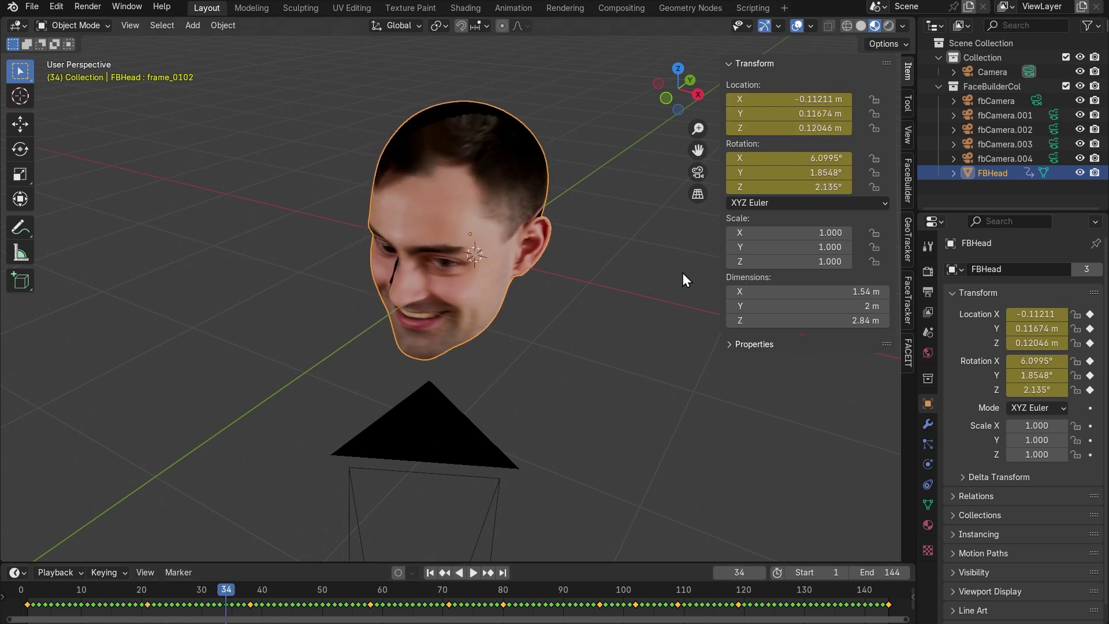
Display the FBHead mesh's shape keys in a widened, lengthened list and browse the first per-frame keys up to frame_0005.
click(928, 504)
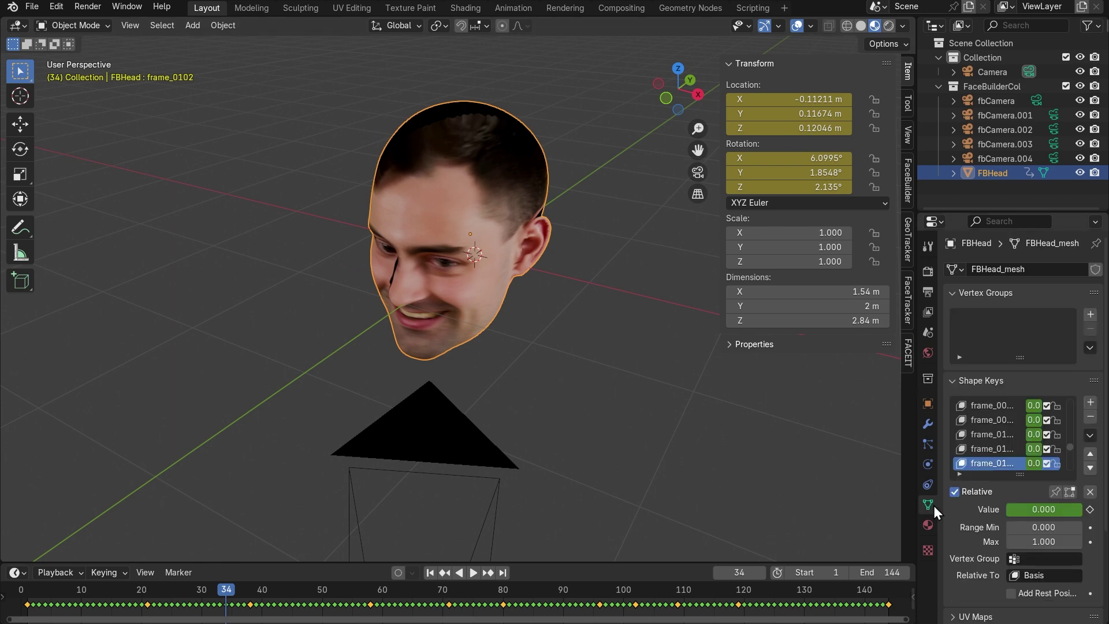
drag(914, 467, 808, 467)
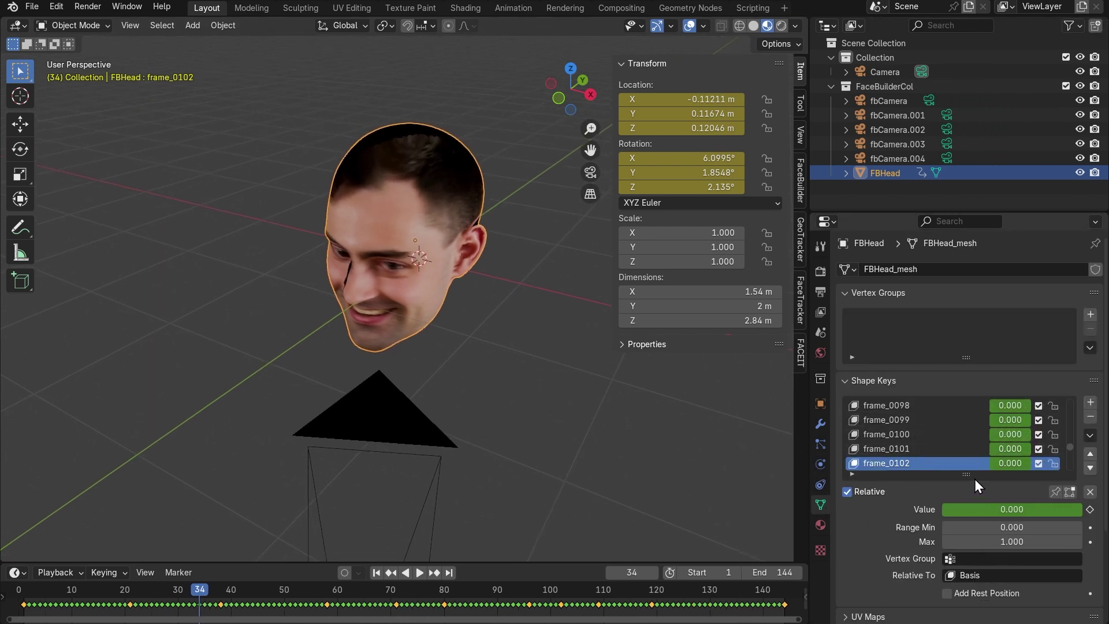
drag(965, 474, 955, 588)
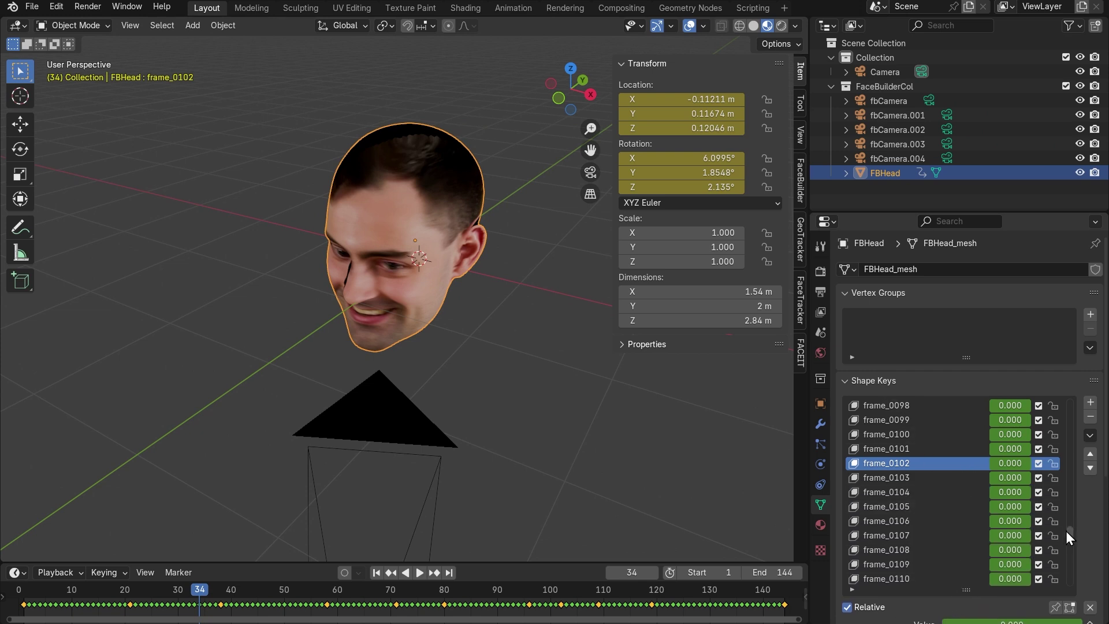
drag(1070, 527, 1062, 403)
click(937, 419)
click(926, 436)
click(922, 448)
click(913, 475)
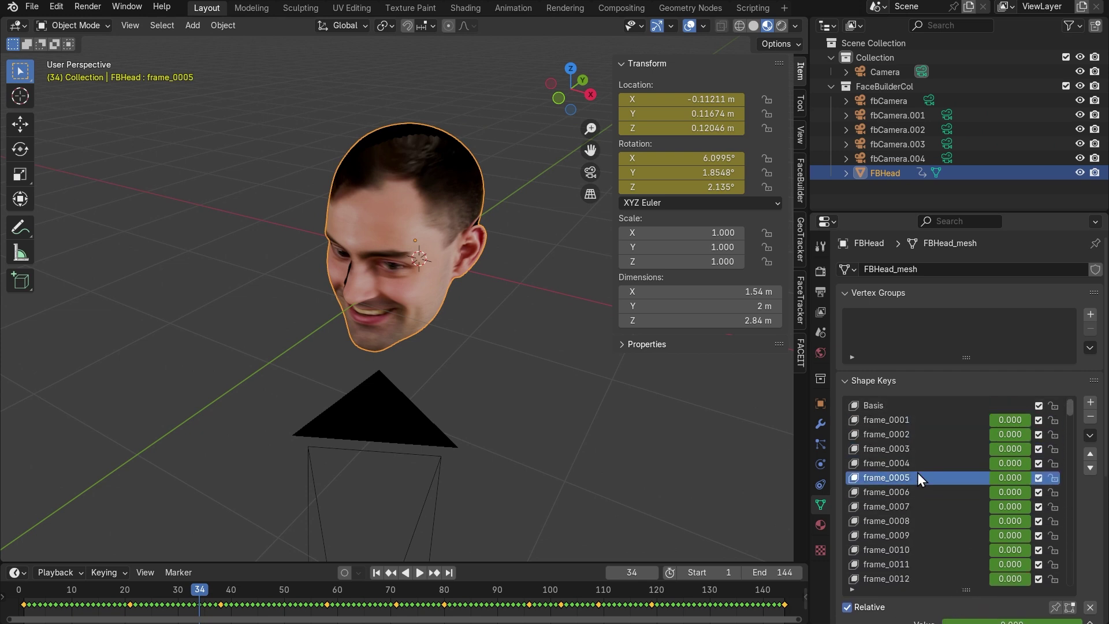
Create the ARKit blendshapes for FBHead in FaceBuilder.
click(798, 191)
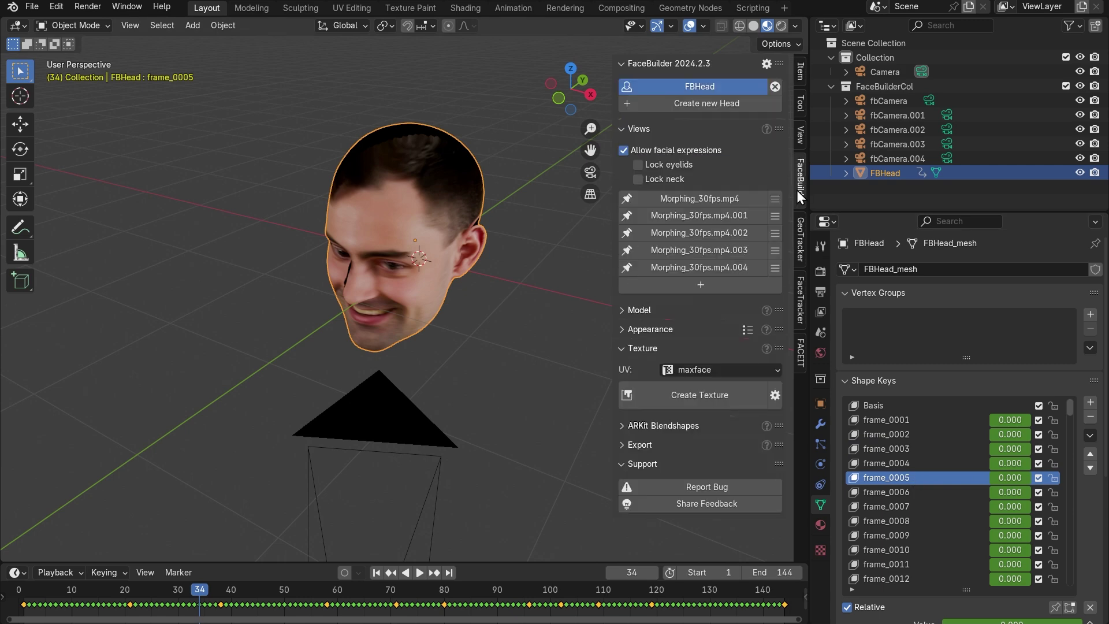
click(638, 348)
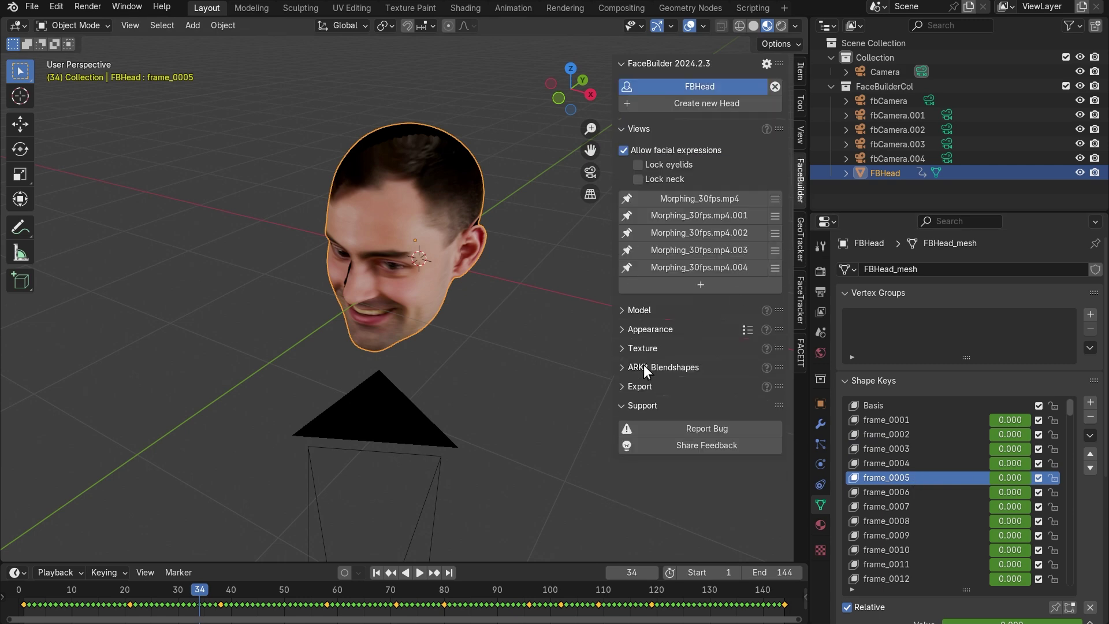
click(644, 365)
click(706, 390)
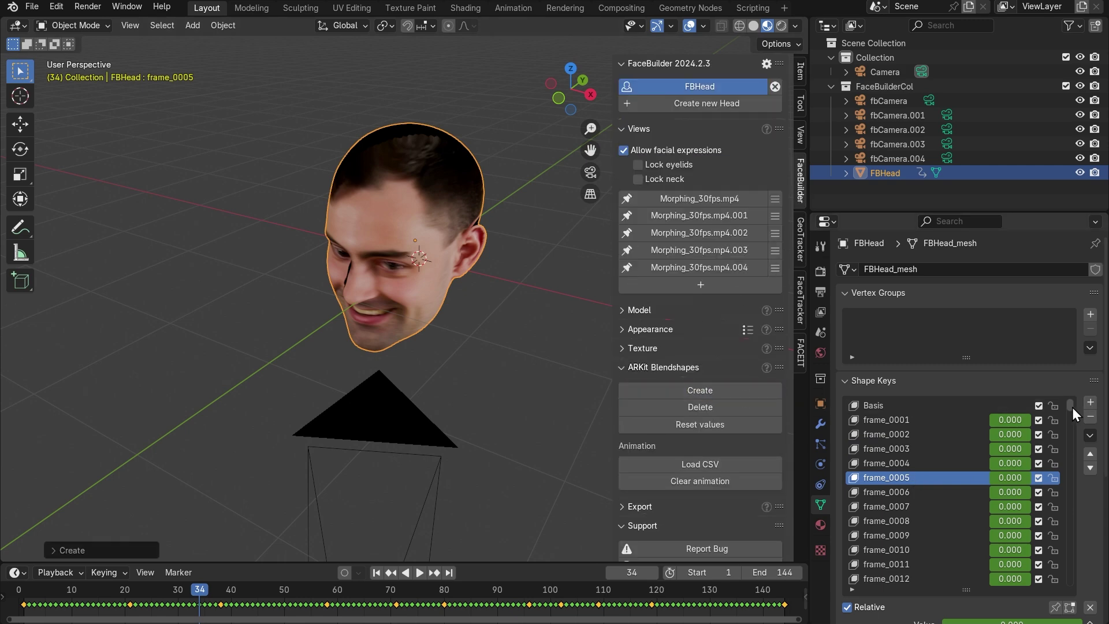
In camera view, set browOuterUpLeft to 0.432, browOuterUpRight to 0.486, browDownLeft to 0.500 and browDownRight to 0.581.
drag(1069, 407, 1066, 545)
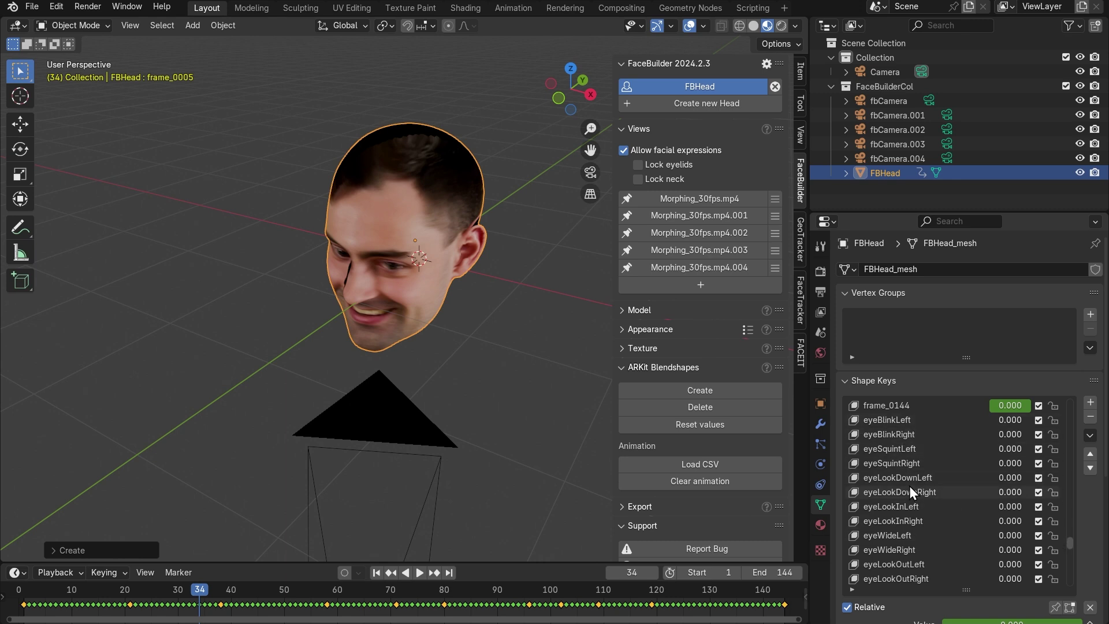
scroll(906, 566, down, 10)
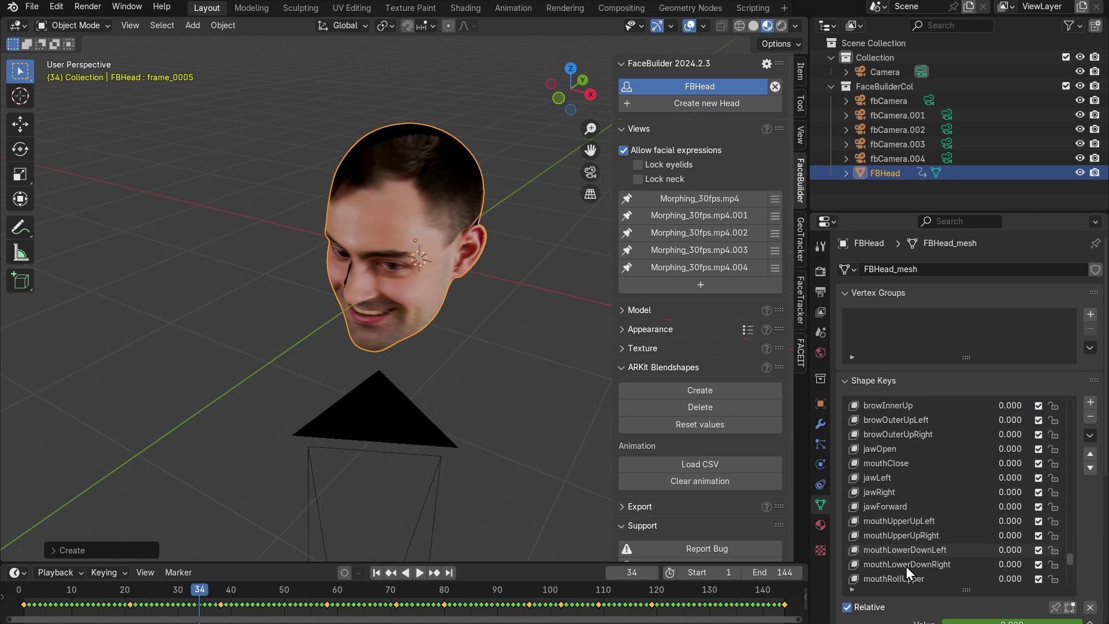
scroll(906, 566, down, 10)
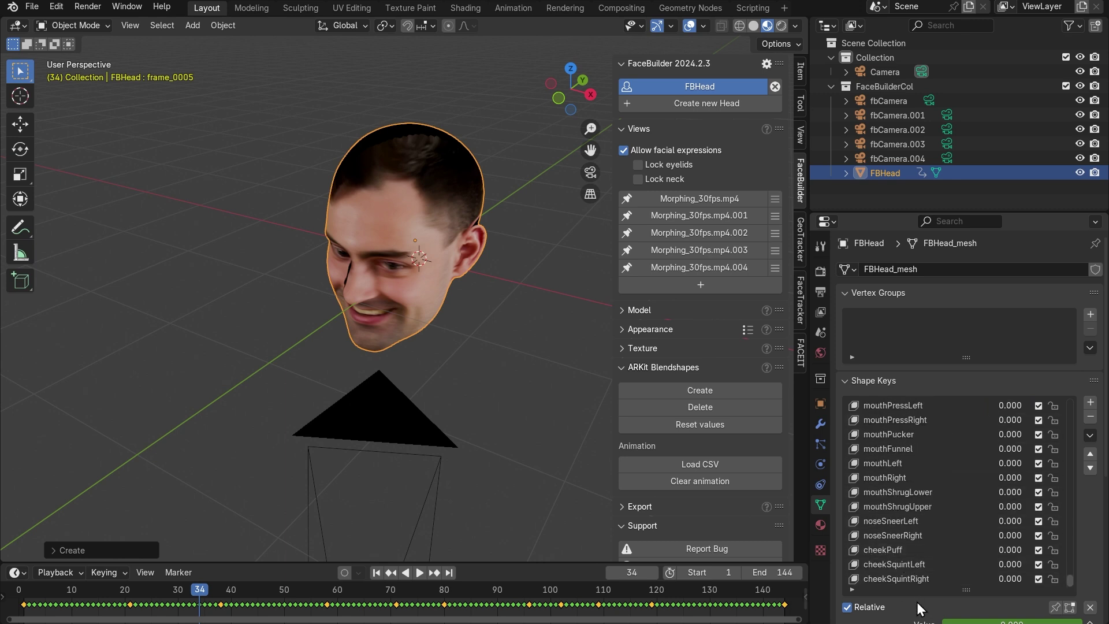
scroll(905, 520, up, 20)
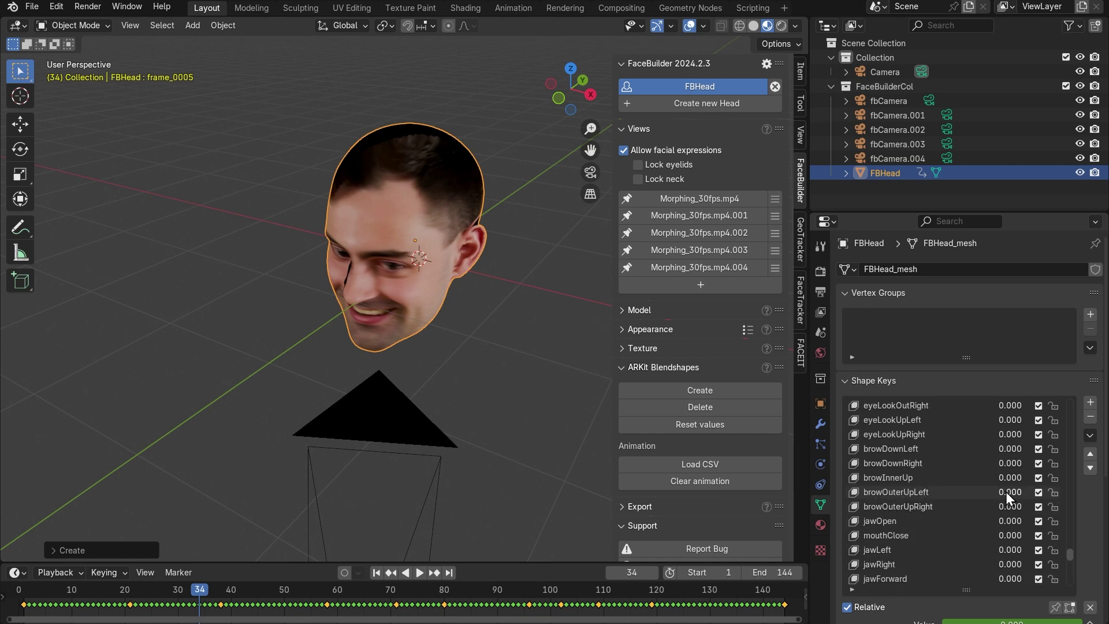
drag(1006, 491, 1039, 491)
key(KP_0)
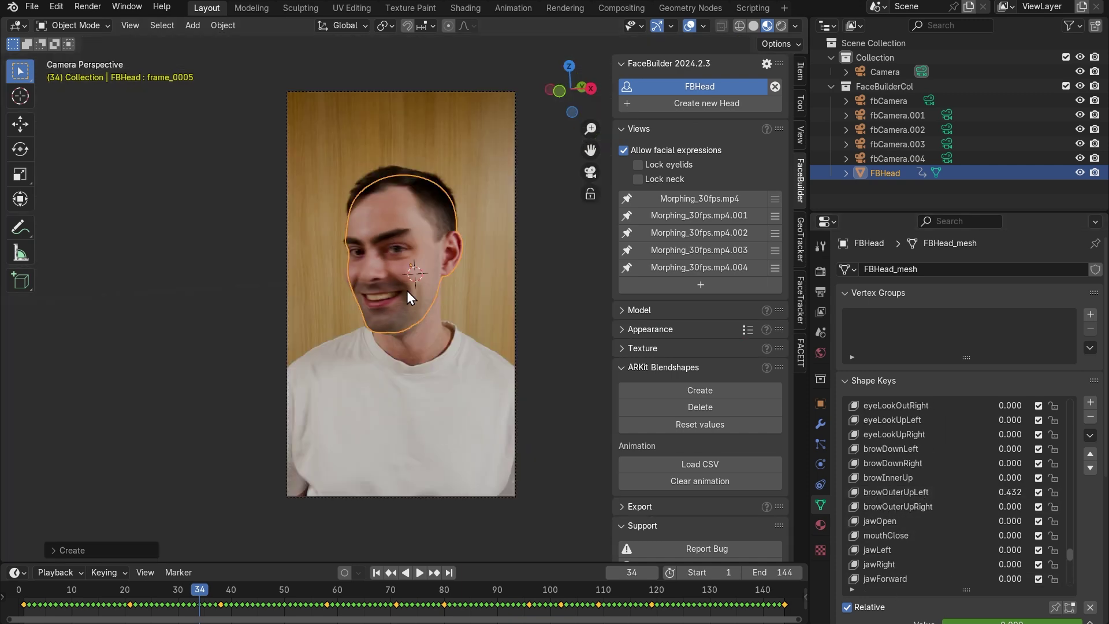
scroll(422, 299, up, 3)
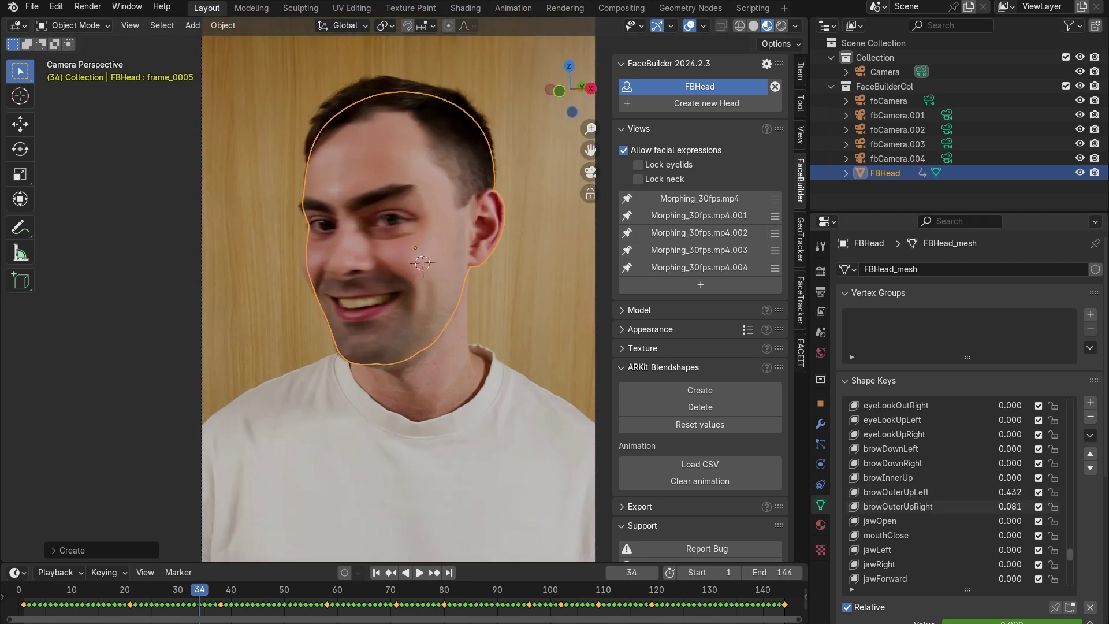
drag(1010, 506, 1031, 448)
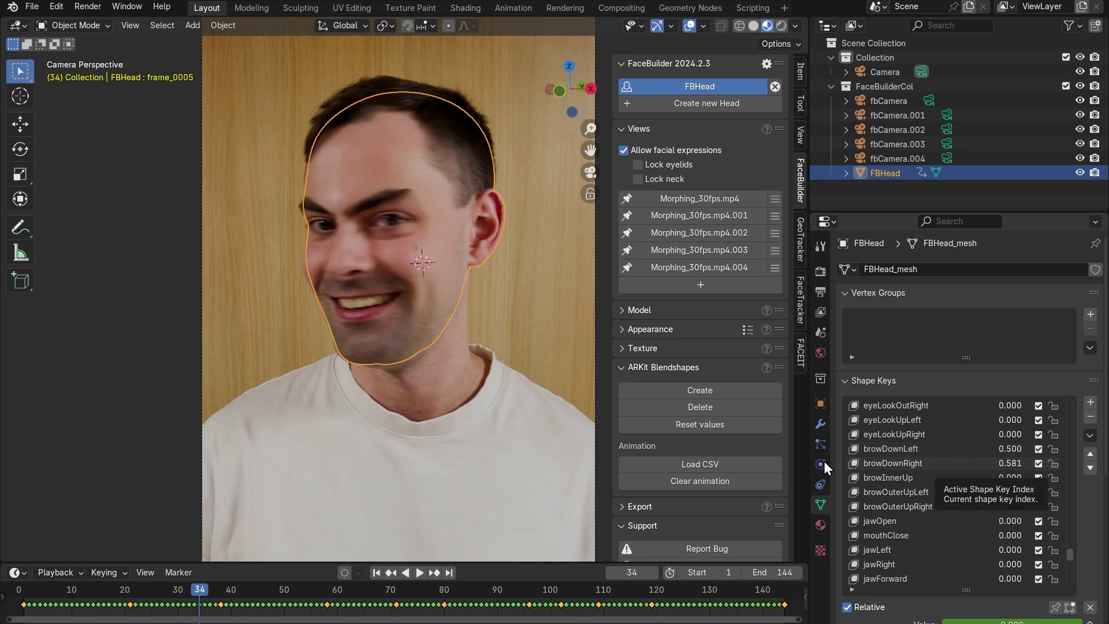
Deselect the head, play back the animation with the changed brows, and move to frame 84.
click(36, 597)
click(137, 377)
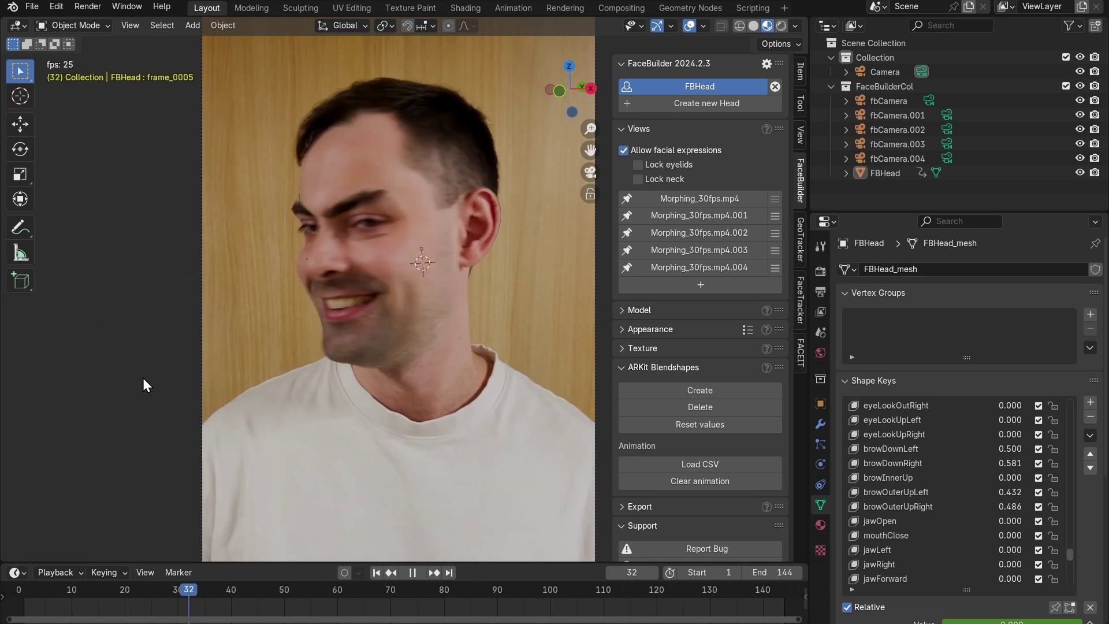
key(space)
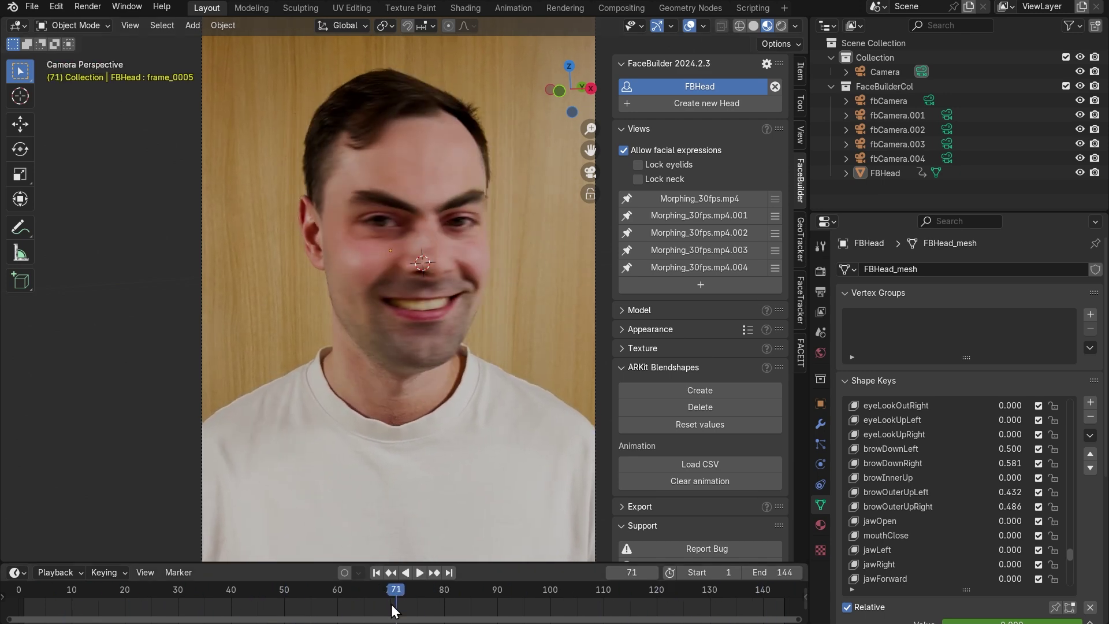
drag(411, 590, 465, 585)
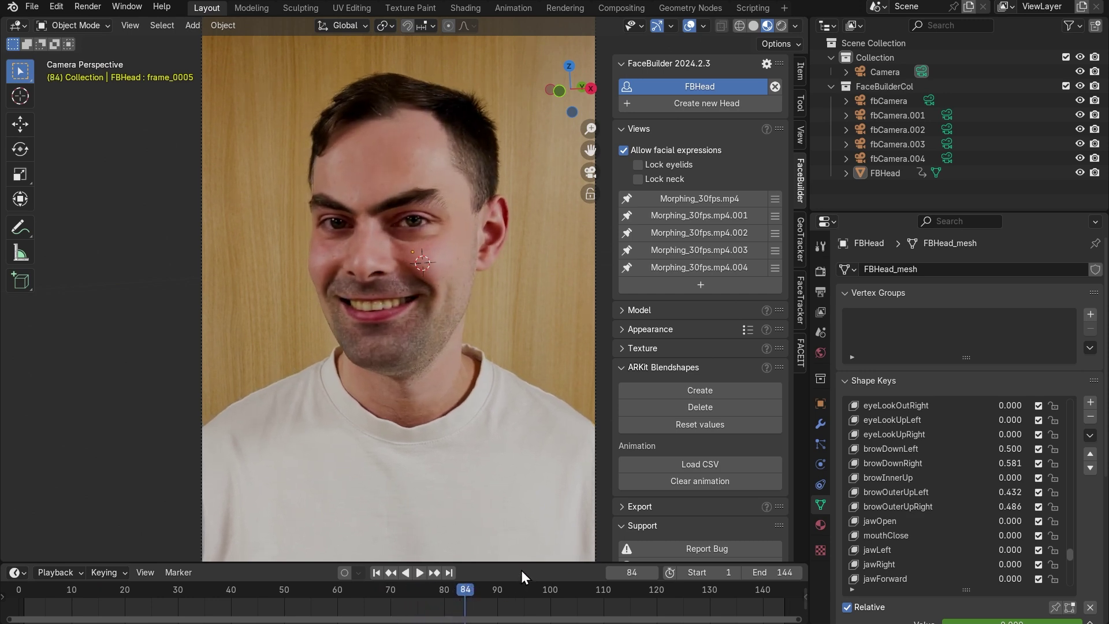
Reset the four brow shape keys to 0 and add a shape key named Morphed with a value of 1.000.
drag(1012, 449, 981, 492)
key(BackSpace)
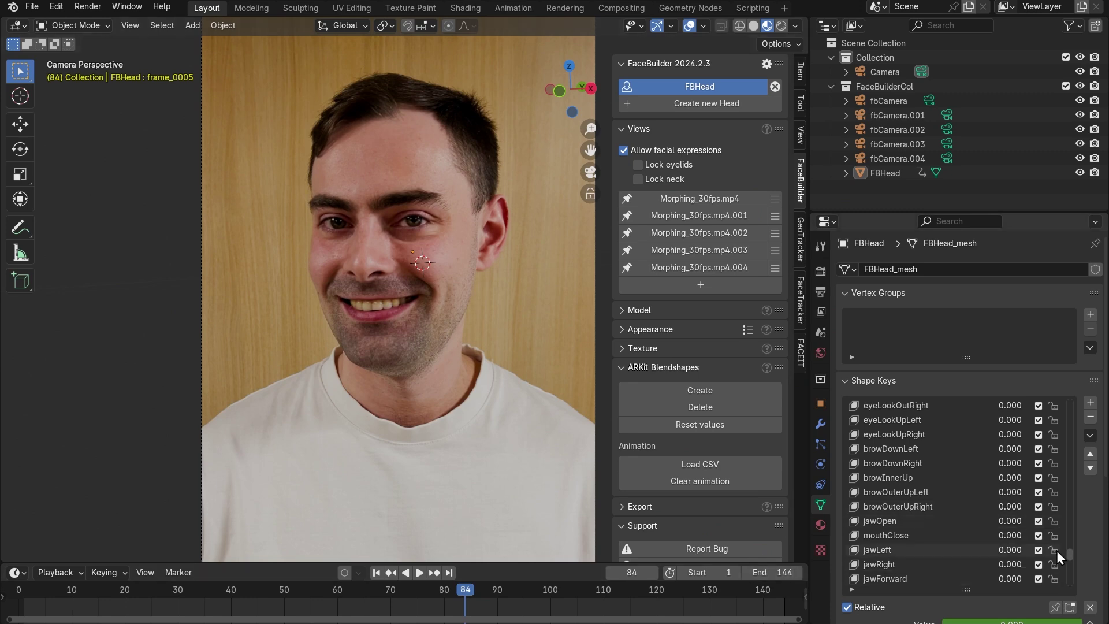
scroll(1061, 552, down, 10)
click(1090, 403)
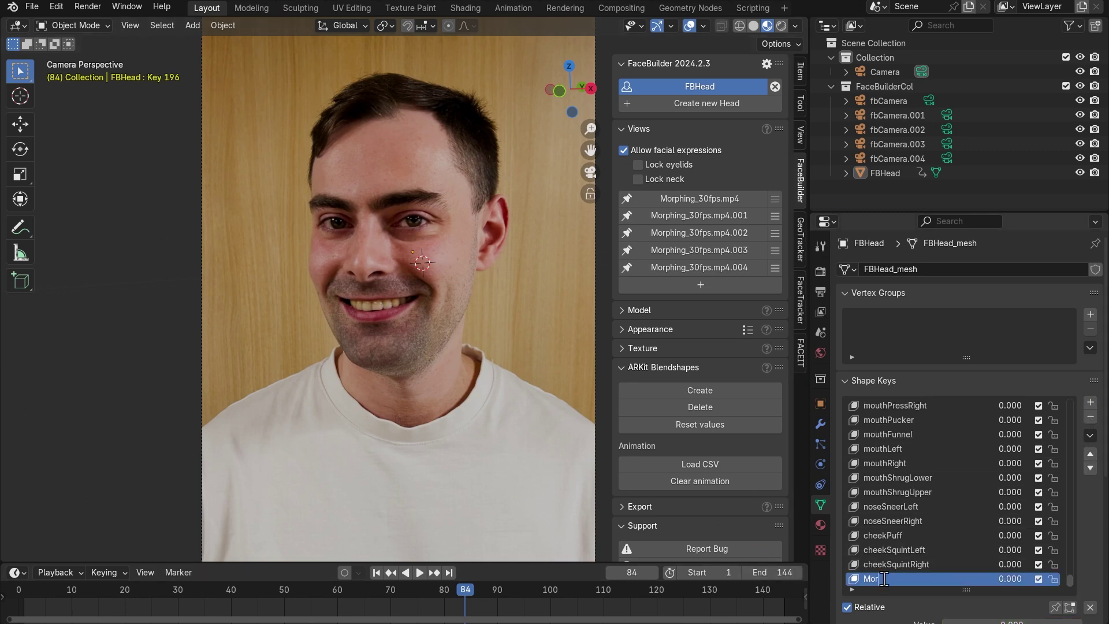
scroll(915, 605, down, 5)
mouse_move(989, 509)
mouse_down()
mouse_move(1008, 509)
mouse_move(989, 502)
mouse_up()
Enter Sculpt Mode on the head, widen the brush list to show brush names, and choose the Pinch brush.
click(73, 25)
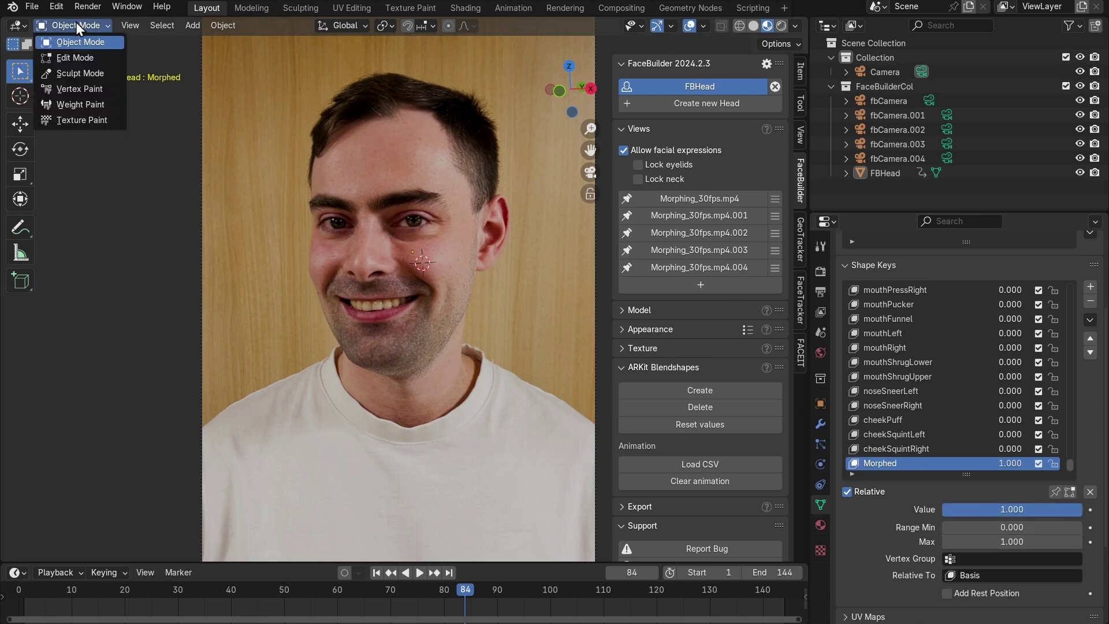
click(64, 70)
drag(56, 166, 144, 173)
click(55, 421)
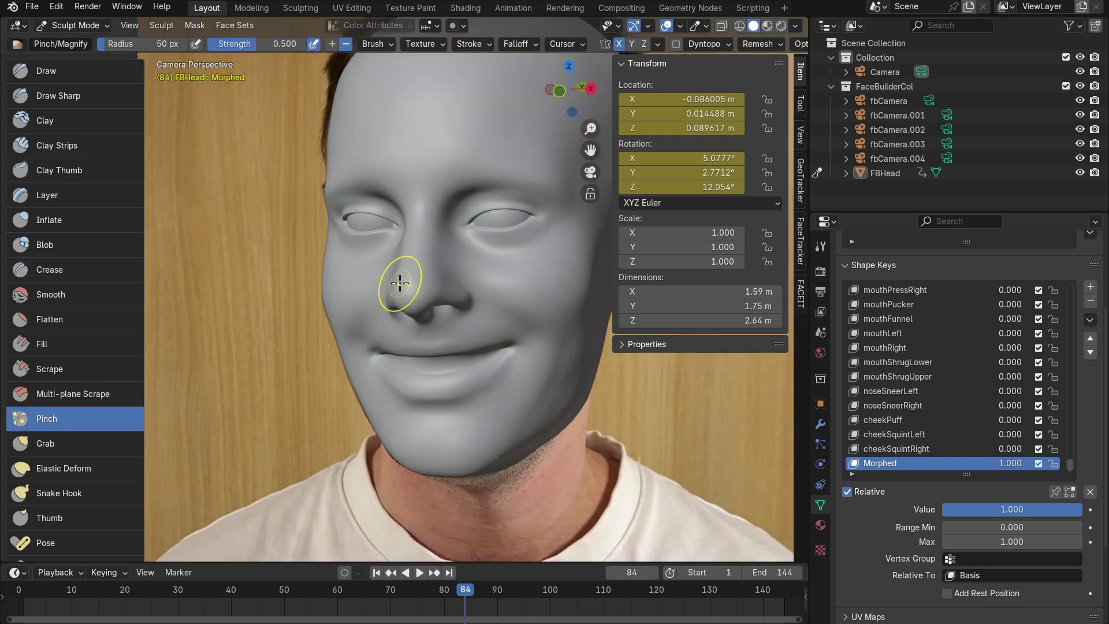
Set the Pinch brush radius to 197 px and inspect the face in Material Preview, returning to the camera view.
middle_drag(399, 284, 451, 327)
scroll(453, 343, down, 4)
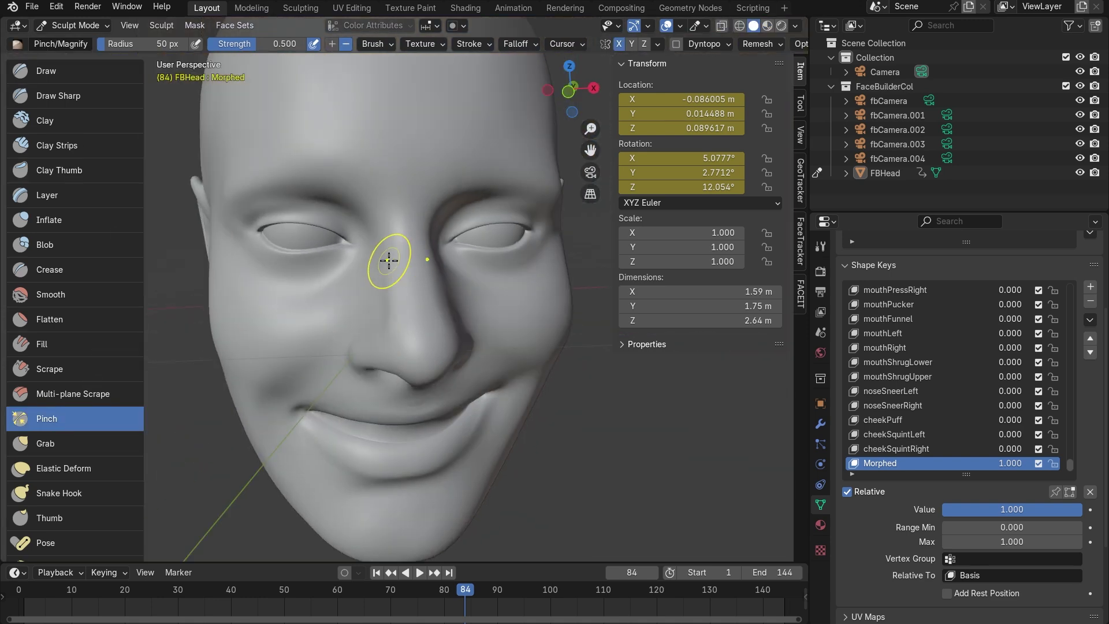
key(f)
mouse_move(426, 303)
middle_down()
mouse_move(398, 312)
mouse_move(466, 312)
mouse_move(419, 310)
middle_up()
click(767, 25)
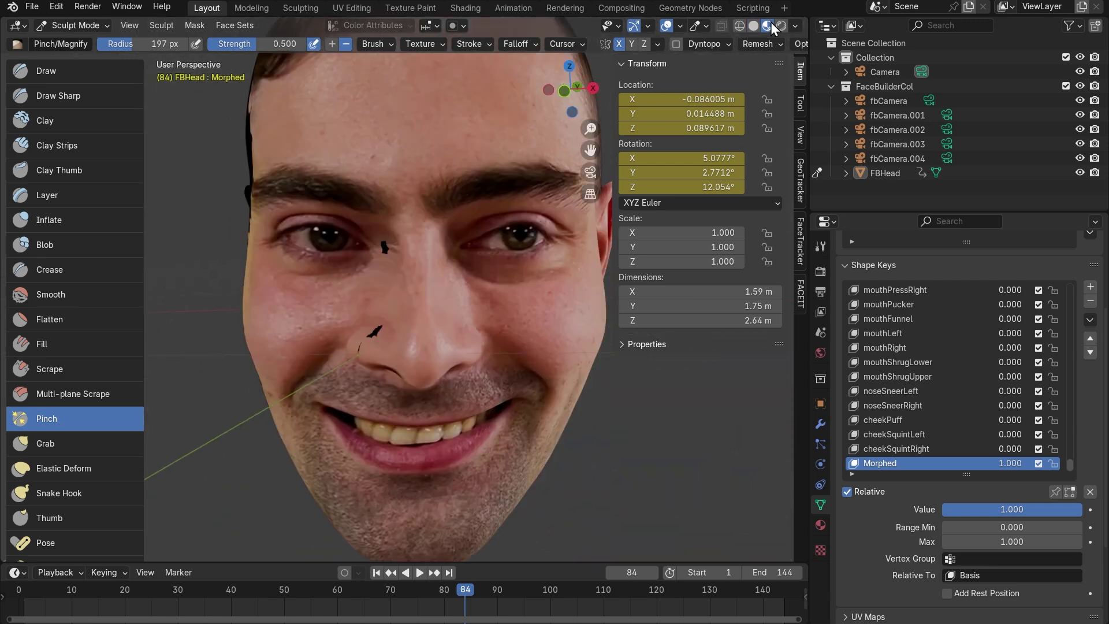
key(KP_0)
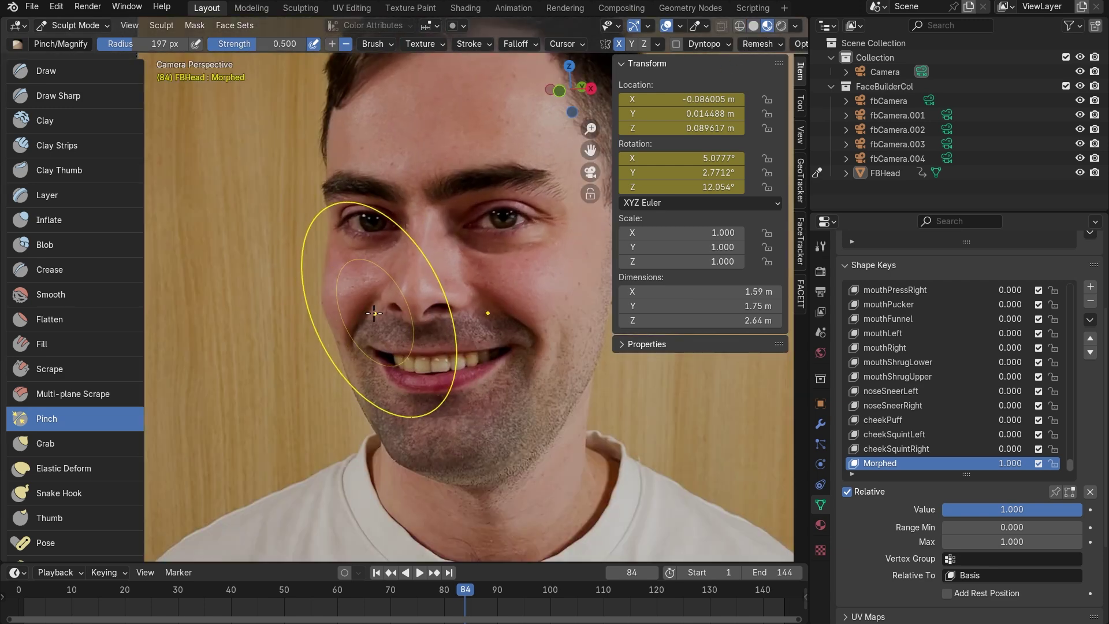
Use solid shading, choose the Inflate brush, and preview the Morphed shape key by varying its value, ending at 1.000.
click(753, 25)
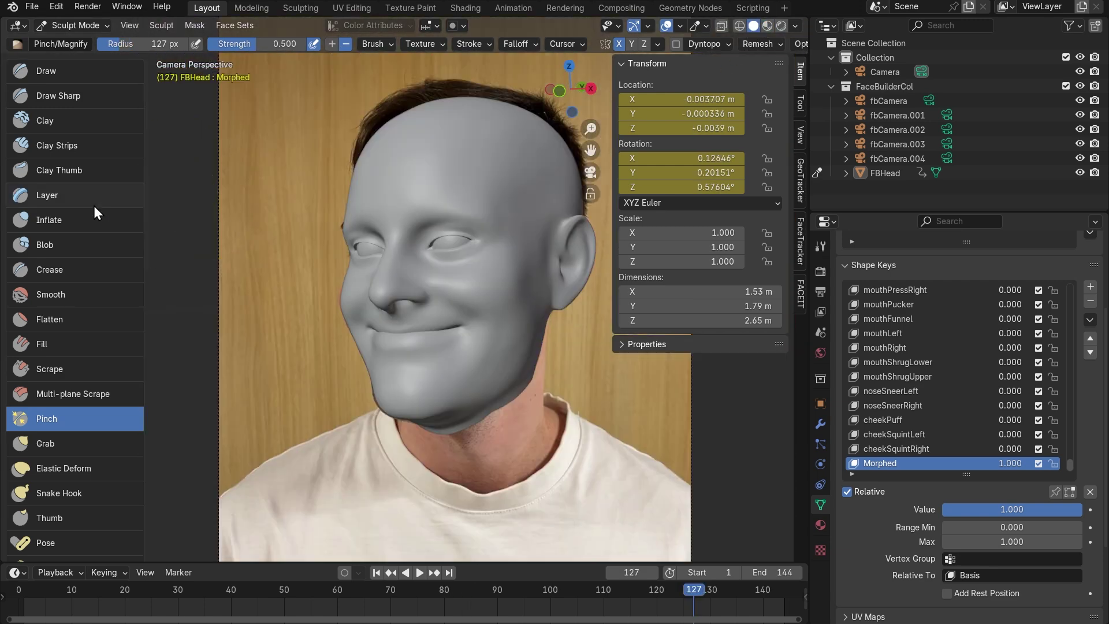
click(35, 221)
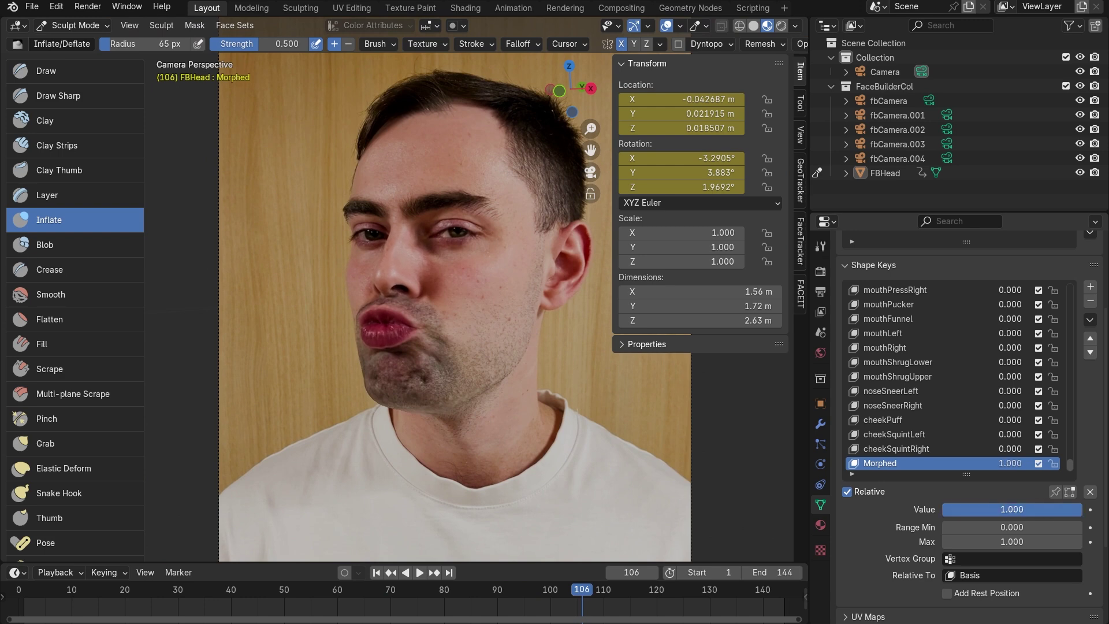
mouse_move(1081, 509)
mouse_down()
mouse_move(942, 509)
mouse_move(1081, 510)
mouse_up()
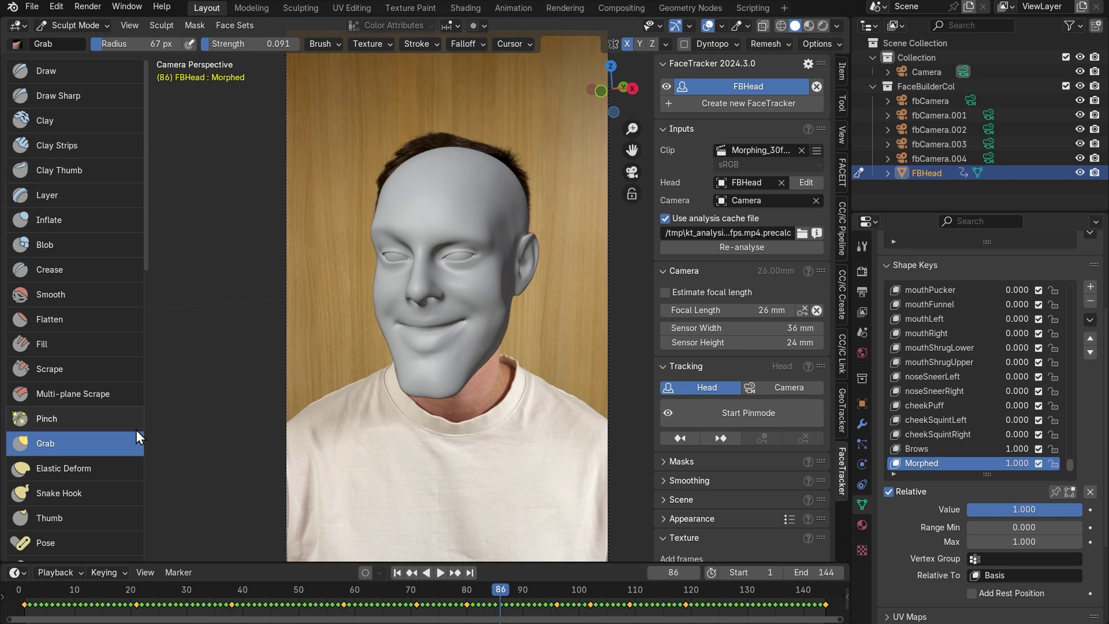
Pull the chin slightly downward with Elastic Deform, compare the Morphed key's effect in Material Preview at 1.000, and select the Brows key.
click(53, 468)
drag(444, 382, 441, 395)
click(808, 26)
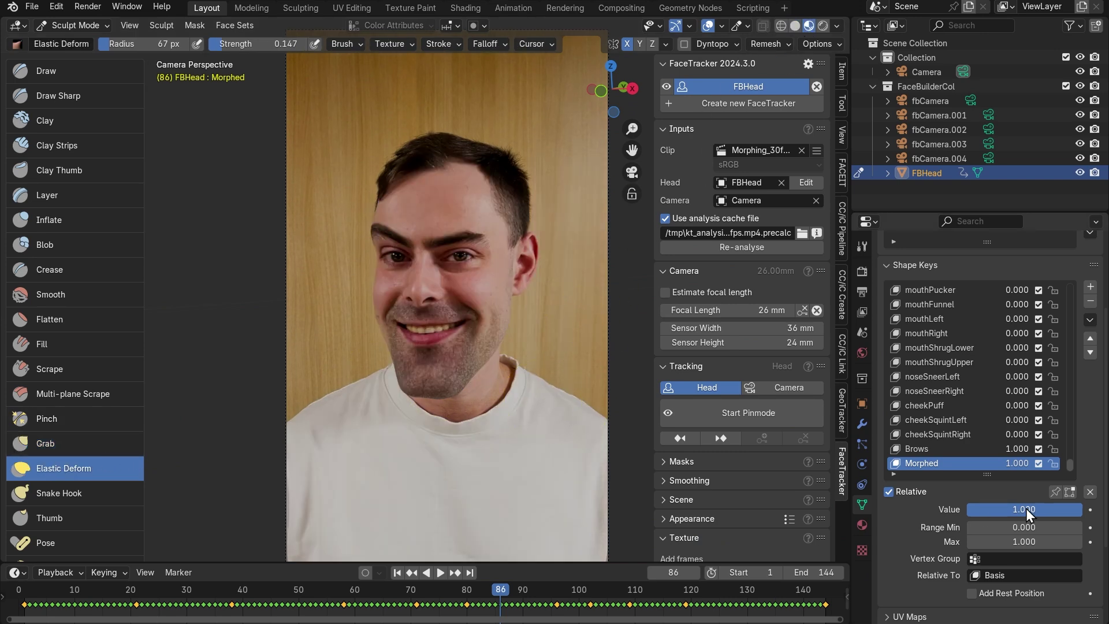
drag(1034, 510, 1082, 508)
click(982, 449)
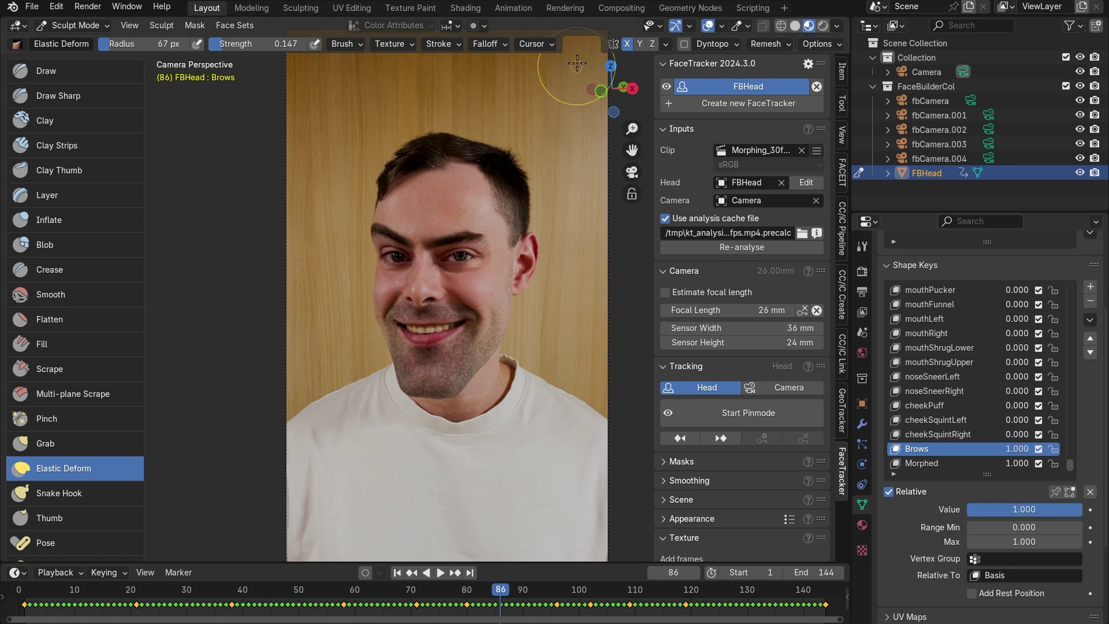
Enable nodes in the Compositing workspace and add a Movie Clip node and an Alpha Over node.
click(623, 9)
click(161, 26)
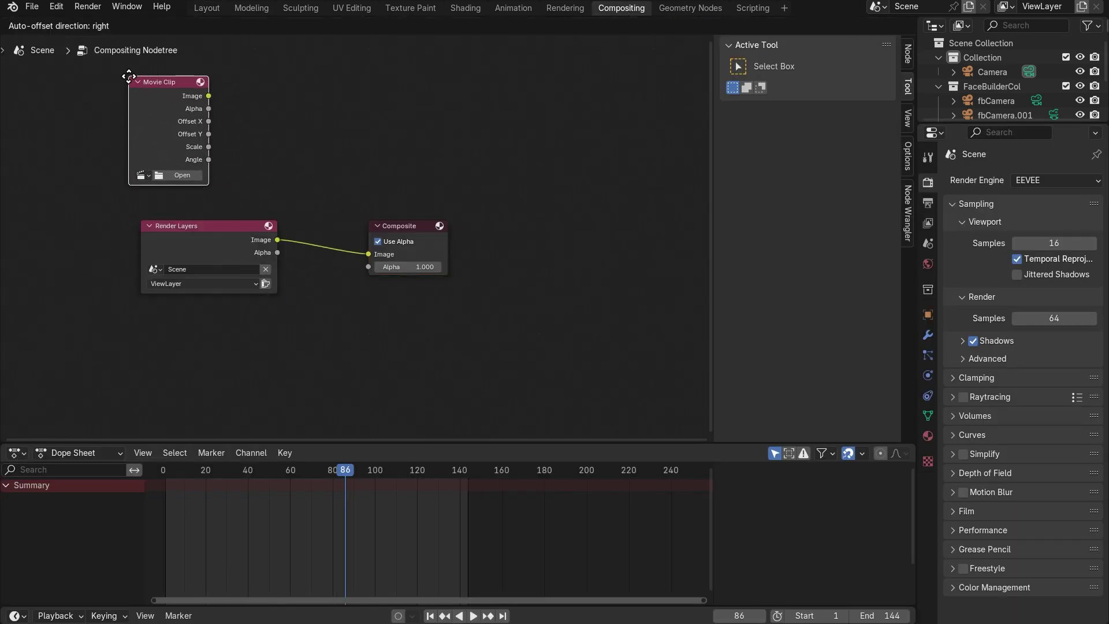
click(141, 86)
click(310, 144)
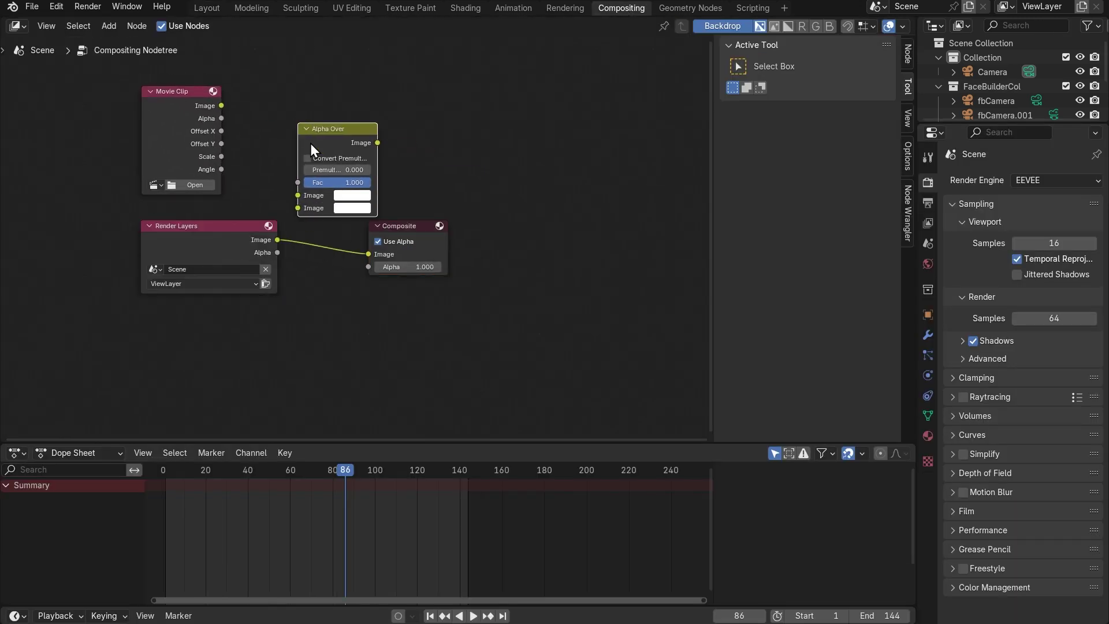
Layer Render Layers over the Movie Clip through Alpha Over into Composite, and choose the footage in the Movie Clip node.
drag(415, 228, 298, 208)
drag(221, 105, 299, 196)
drag(377, 143, 476, 249)
click(154, 185)
click(173, 202)
drag(195, 238, 142, 291)
click(357, 312)
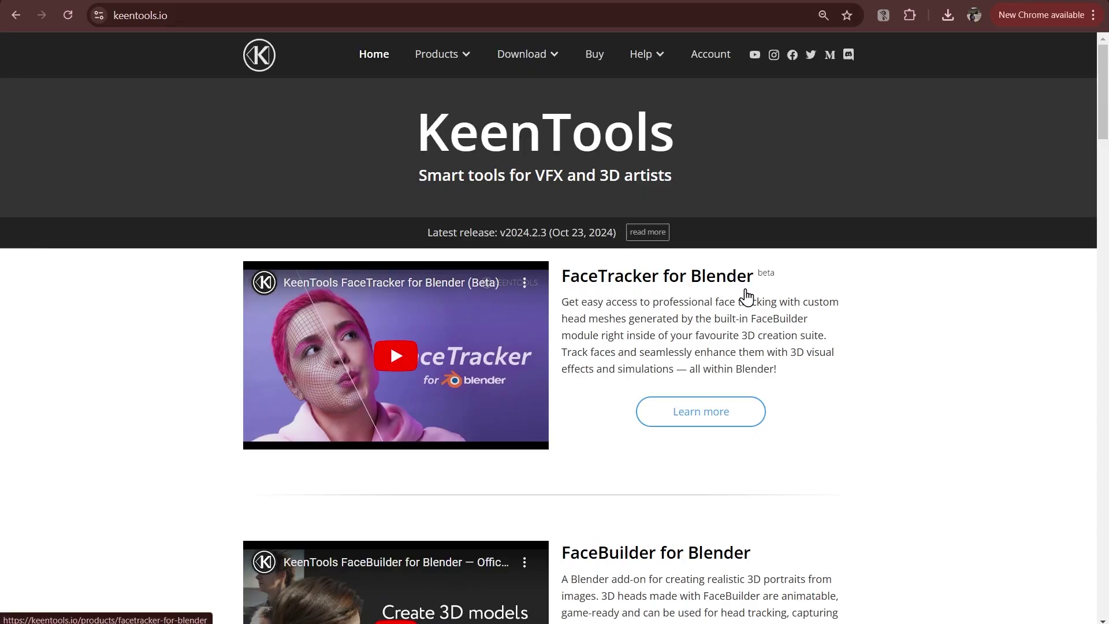
Switch to the browser and look through the Blender add-ons on the keentools.io home page.
scroll(717, 439, down, 4)
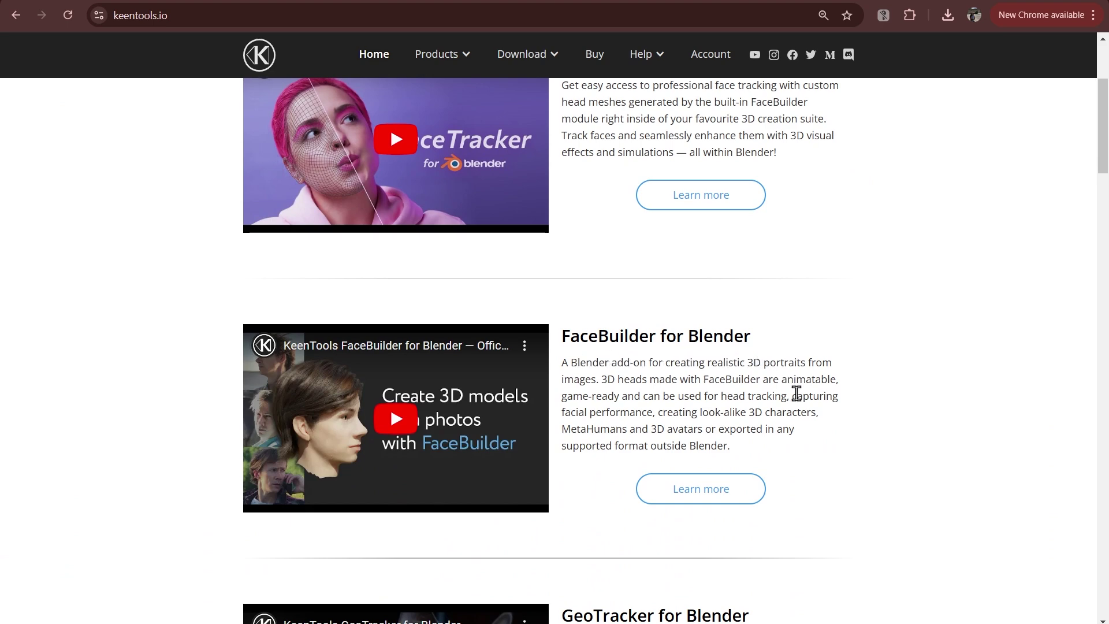
scroll(808, 468, down, 4)
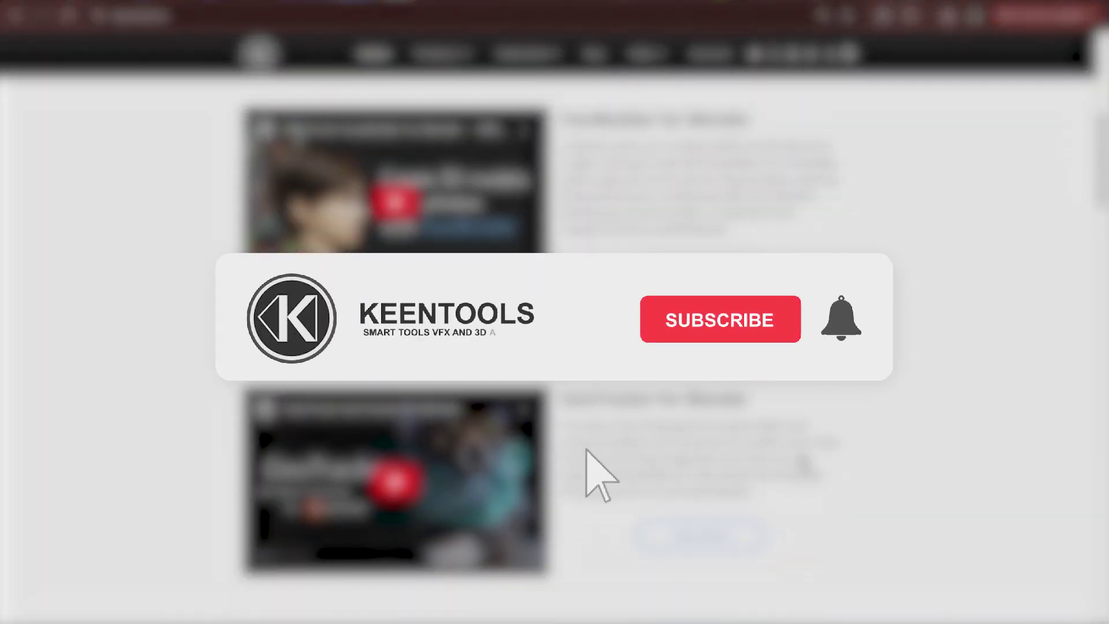